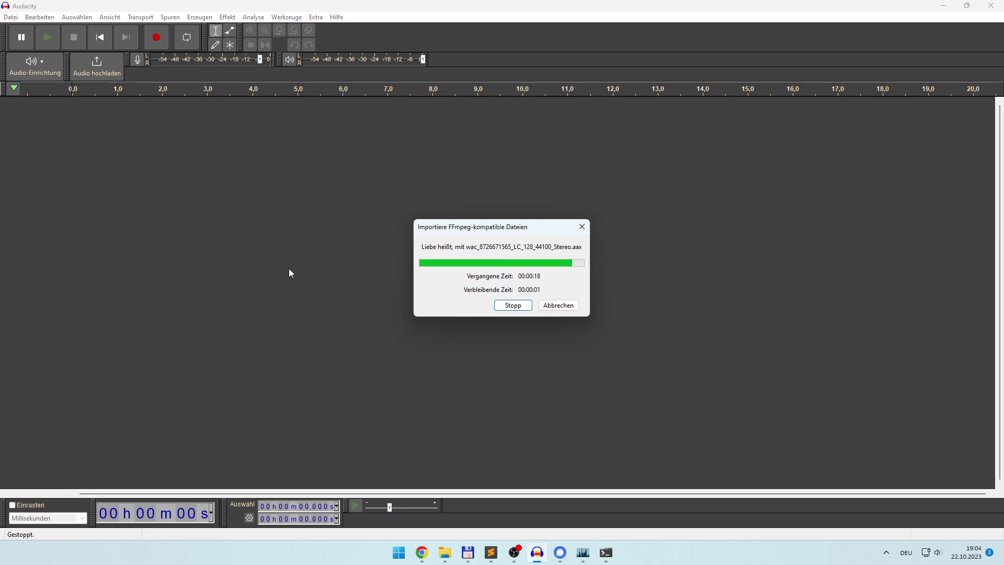
Step: Find the start of the wanted audio by playback and delete everything before about 54.6 s, checking the new beginning
drag(106, 228, 68, 219)
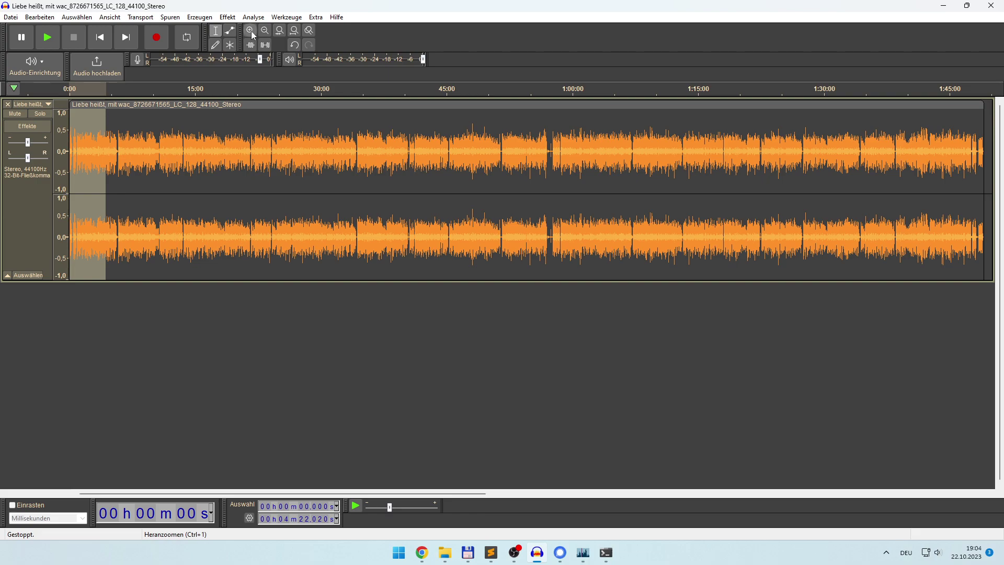
click(251, 30)
click(251, 30)
click(251, 30)
click(251, 30)
click(251, 31)
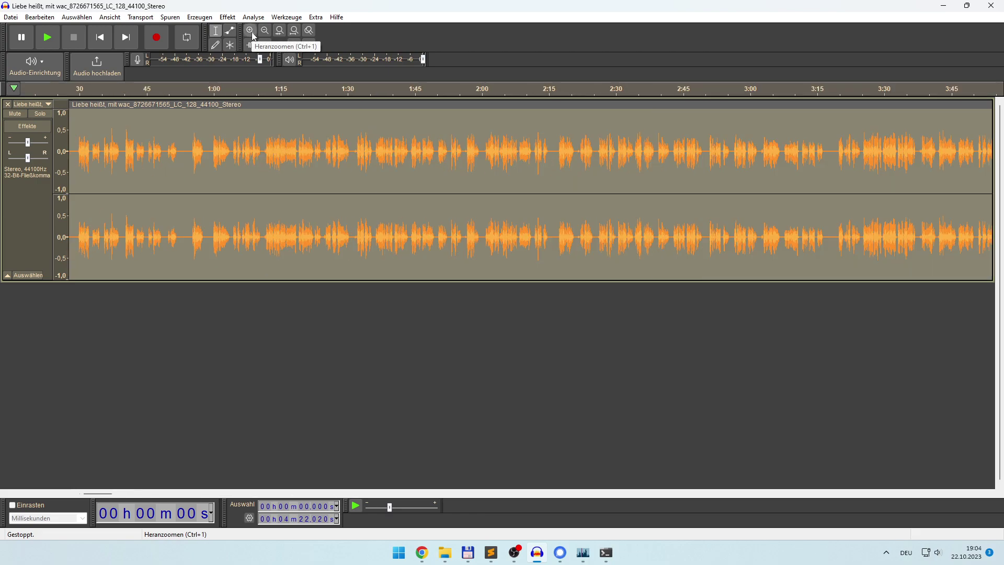
click(160, 233)
key(space)
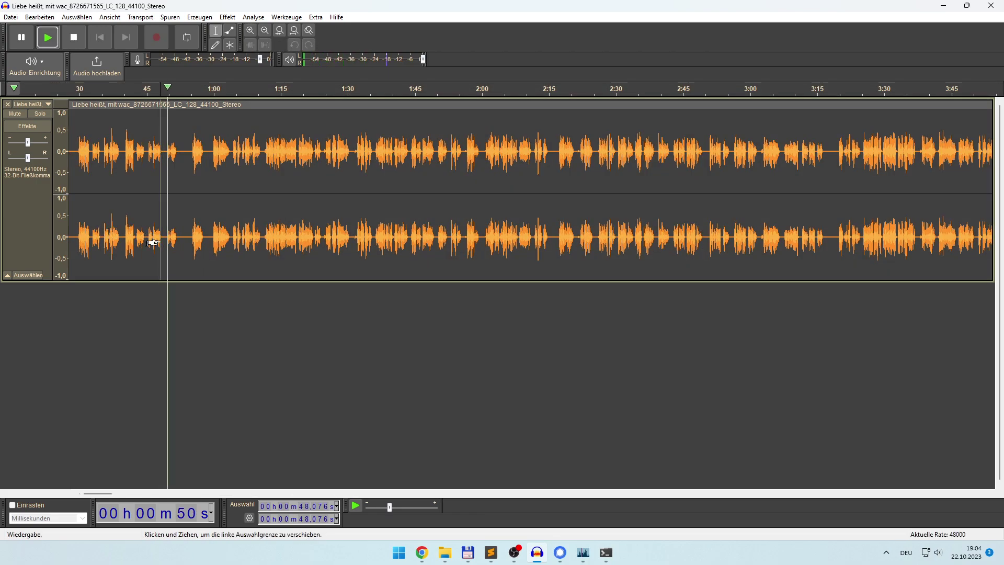
click(200, 233)
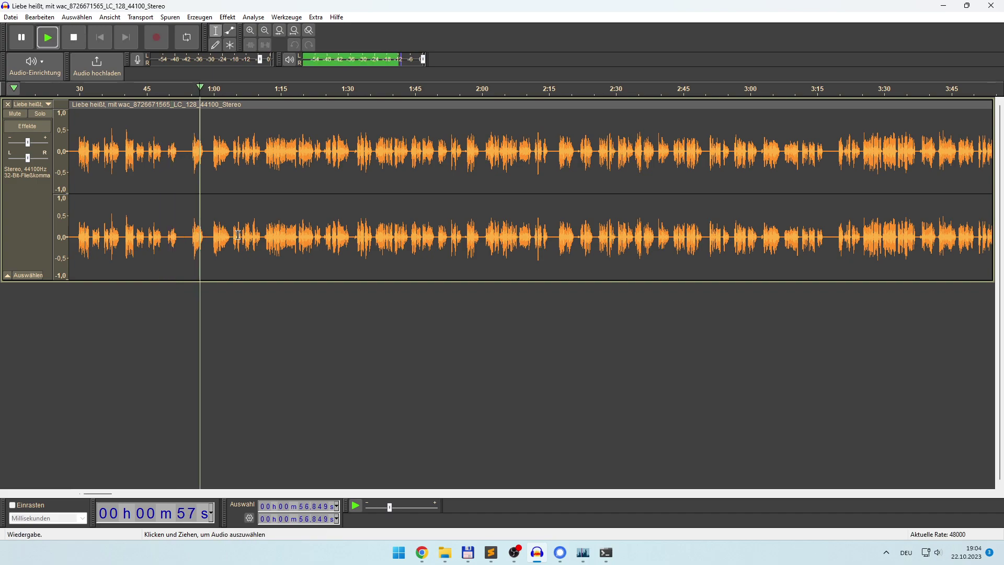
key(space)
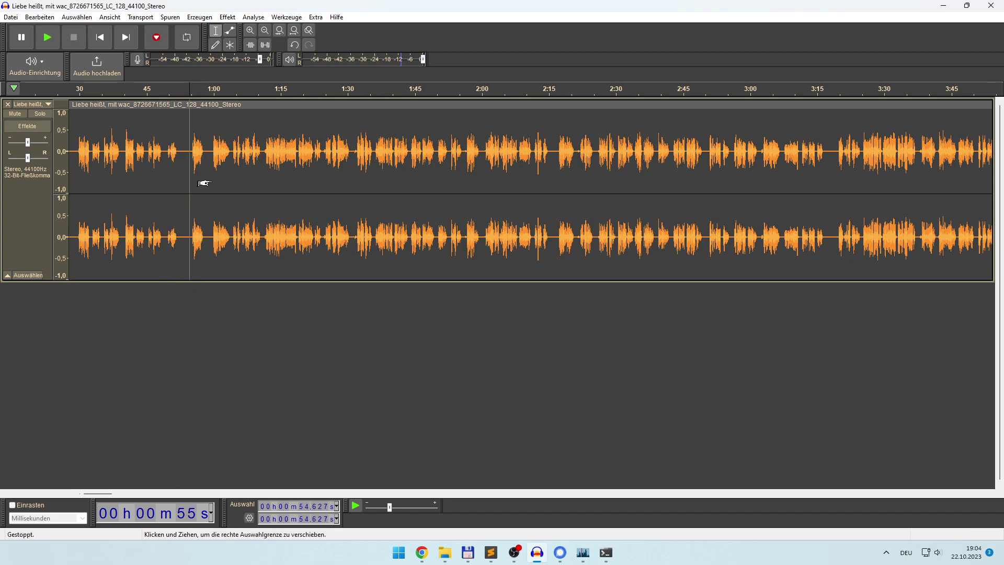
key(shift+Home)
key(Delete)
key(space)
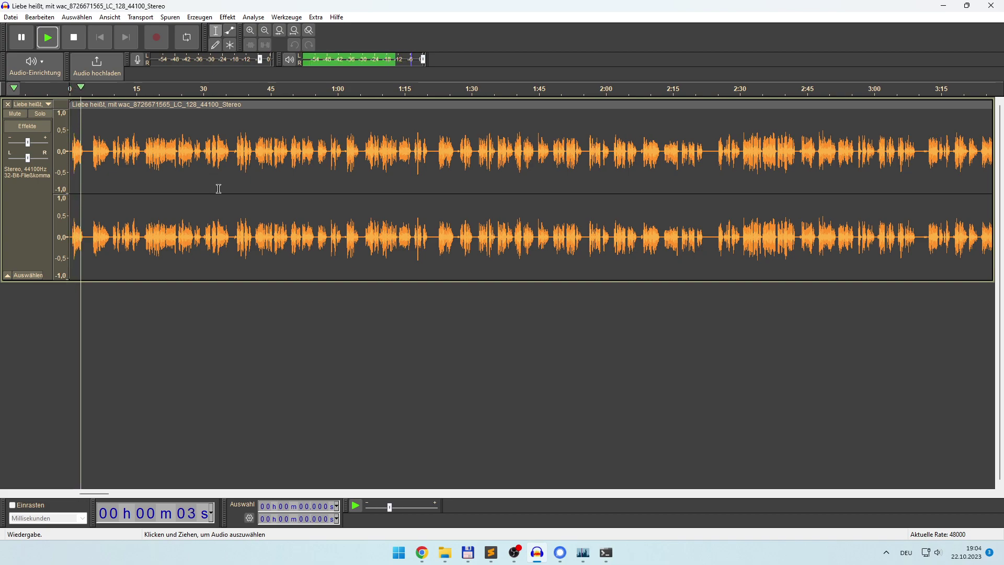
key(space)
Step: Find the end of the wanted audio by playback and delete everything after about 1 h 46 min 42.7 s
click(265, 33)
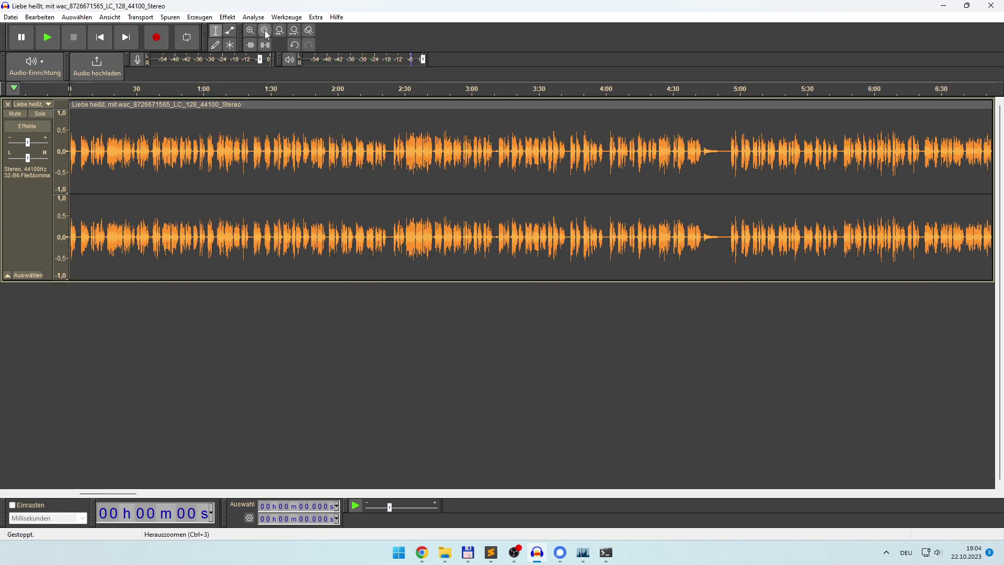
click(266, 33)
click(266, 33)
click(266, 33)
click(266, 34)
click(266, 33)
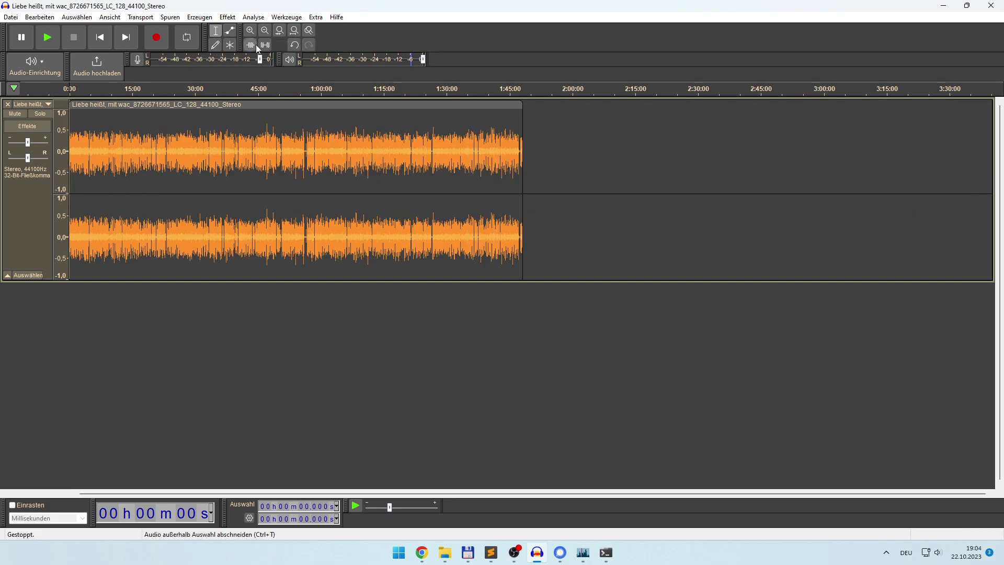
click(482, 159)
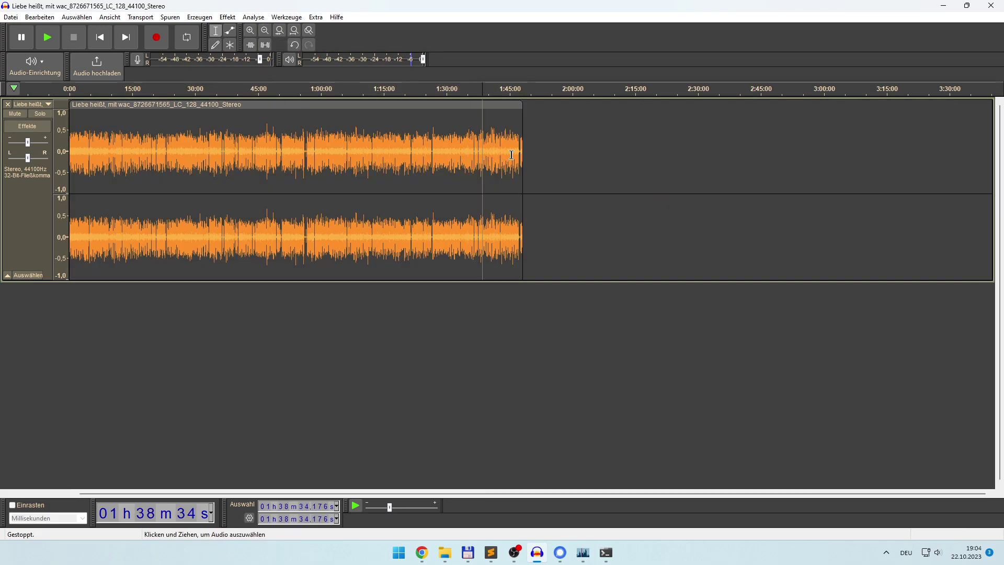
drag(511, 155, 540, 156)
click(251, 30)
click(251, 30)
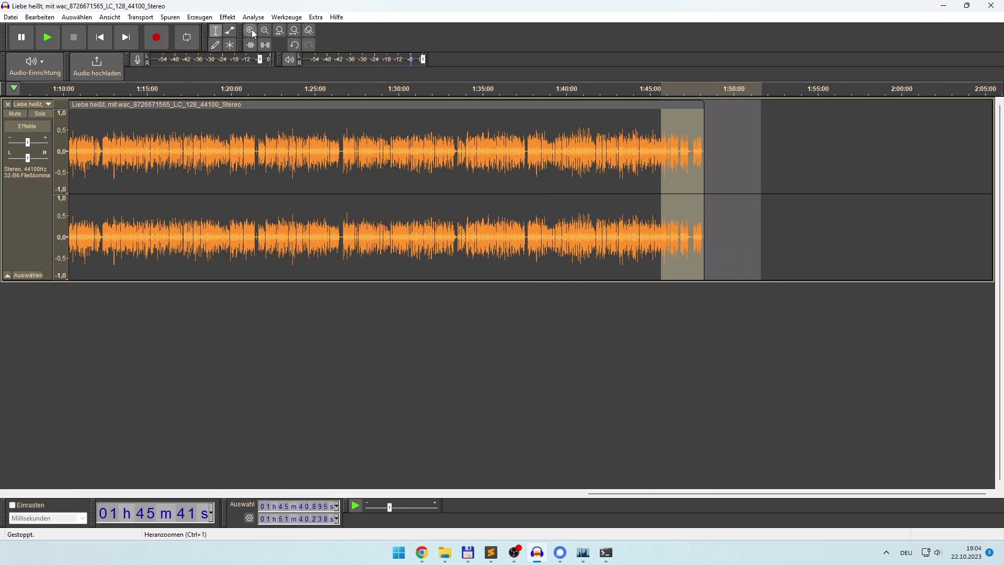
click(252, 30)
click(474, 155)
key(space)
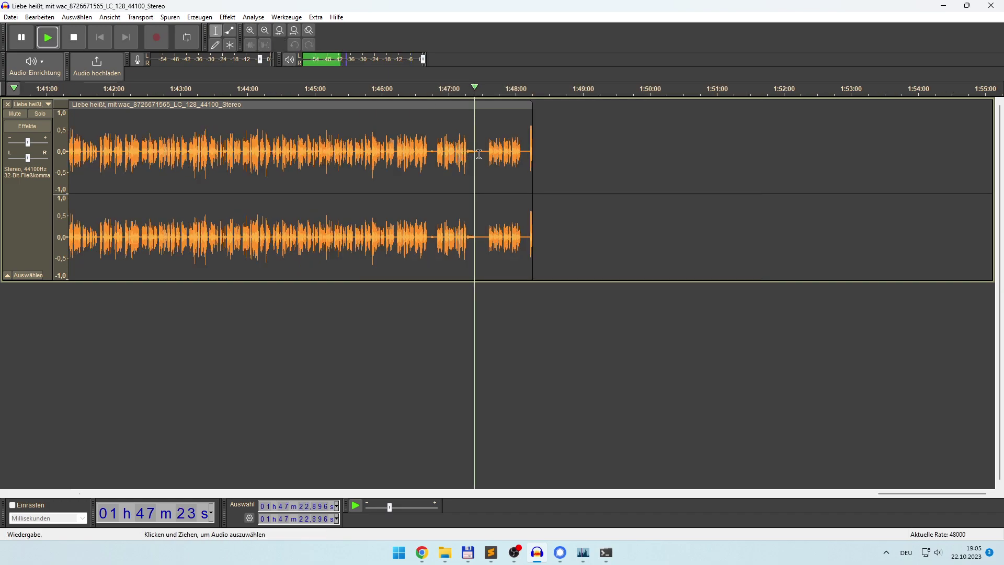
click(490, 152)
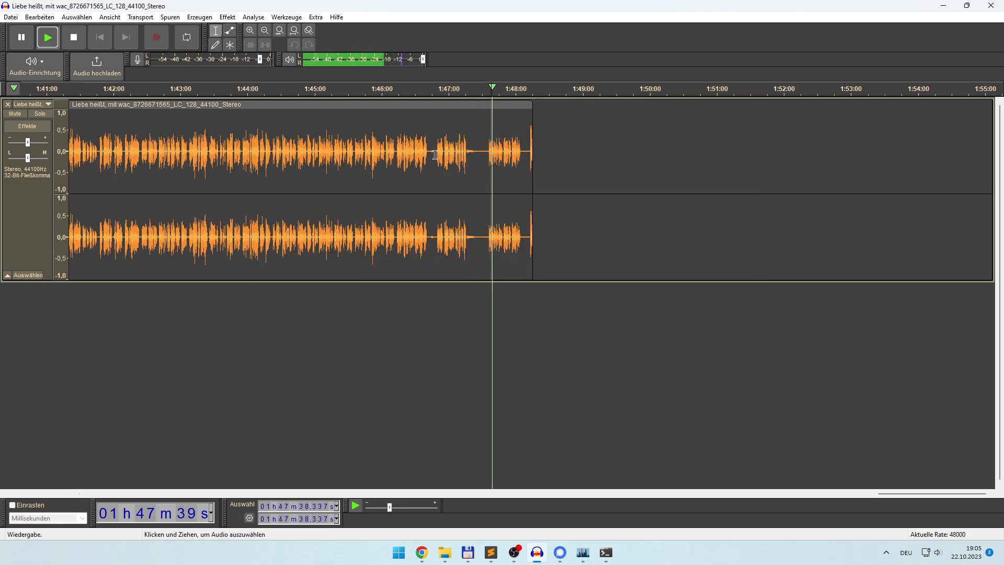
click(416, 153)
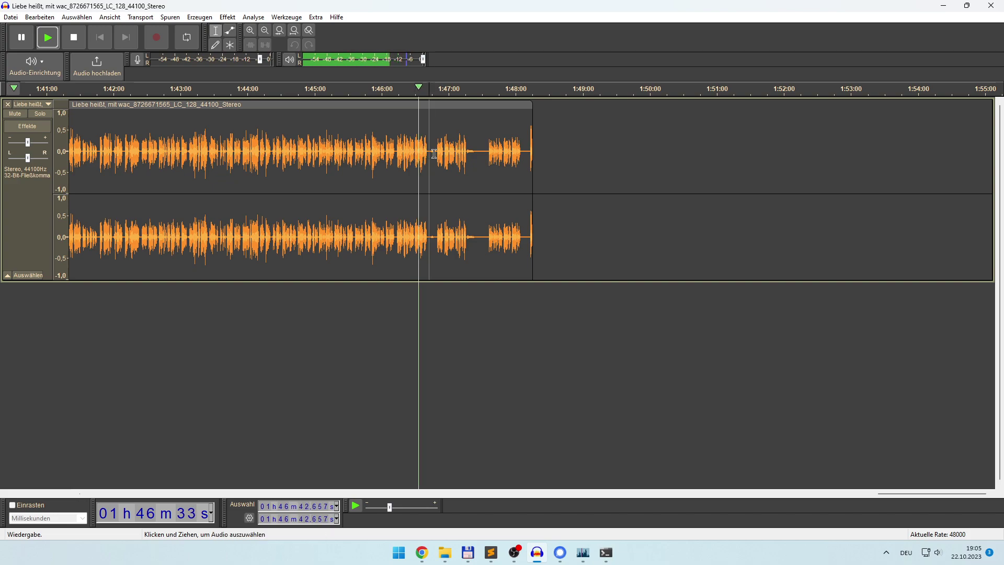
key(space)
key(shift+End)
key(Delete)
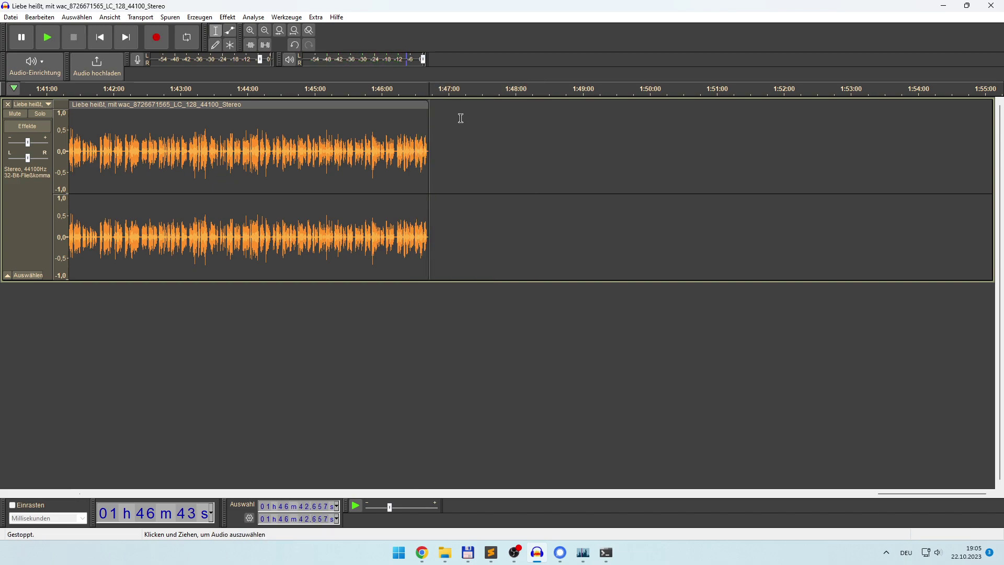
Step: Apply the Truncate Silence effect (Stille kürzen) to the entire track
key(Home)
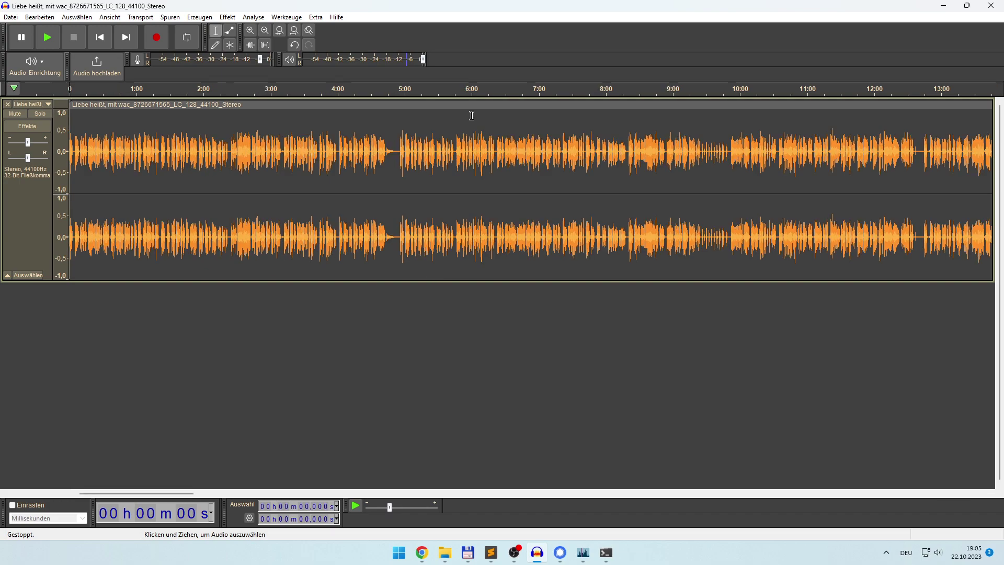
click(266, 30)
click(265, 30)
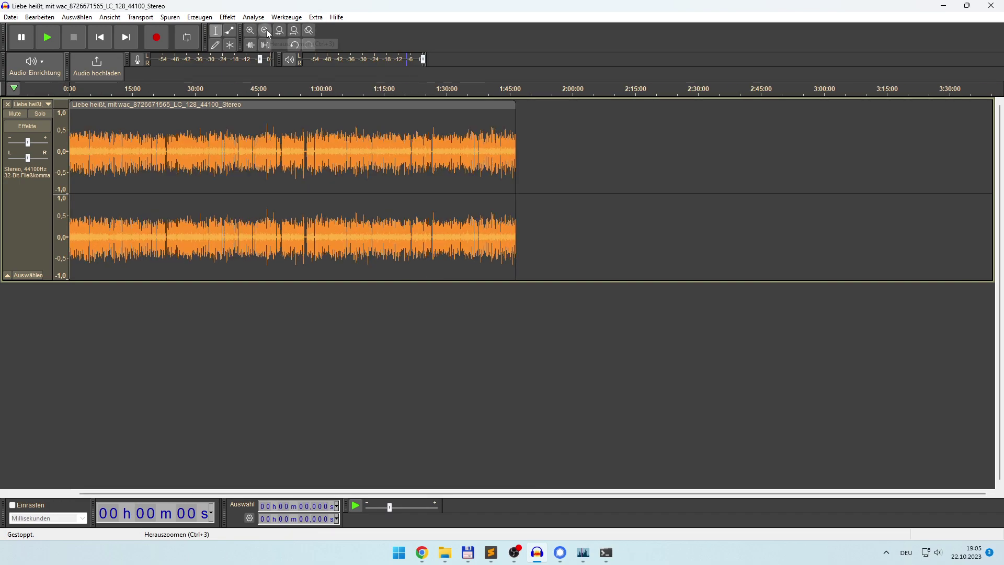
key(ctrl+a)
click(228, 17)
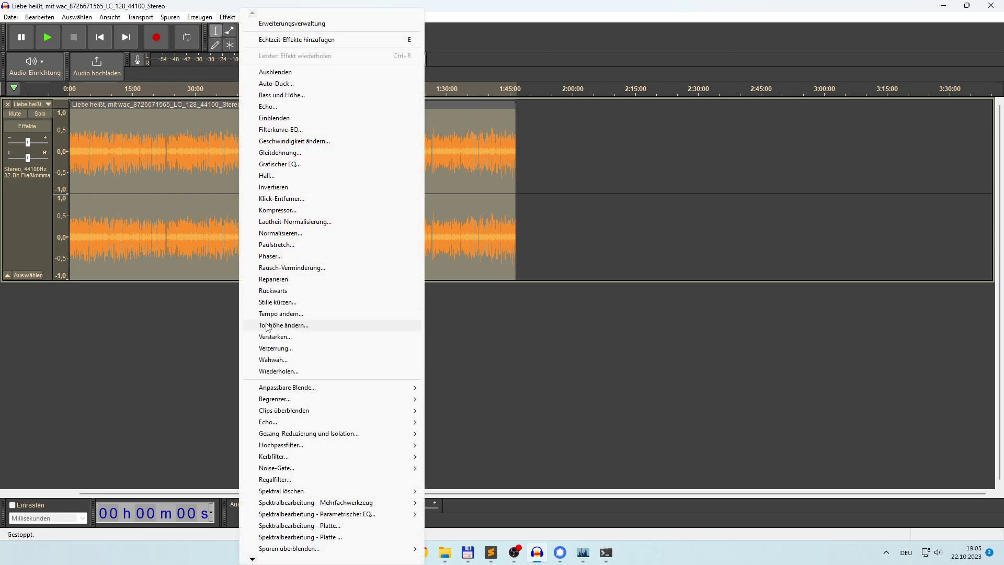
click(269, 303)
click(580, 208)
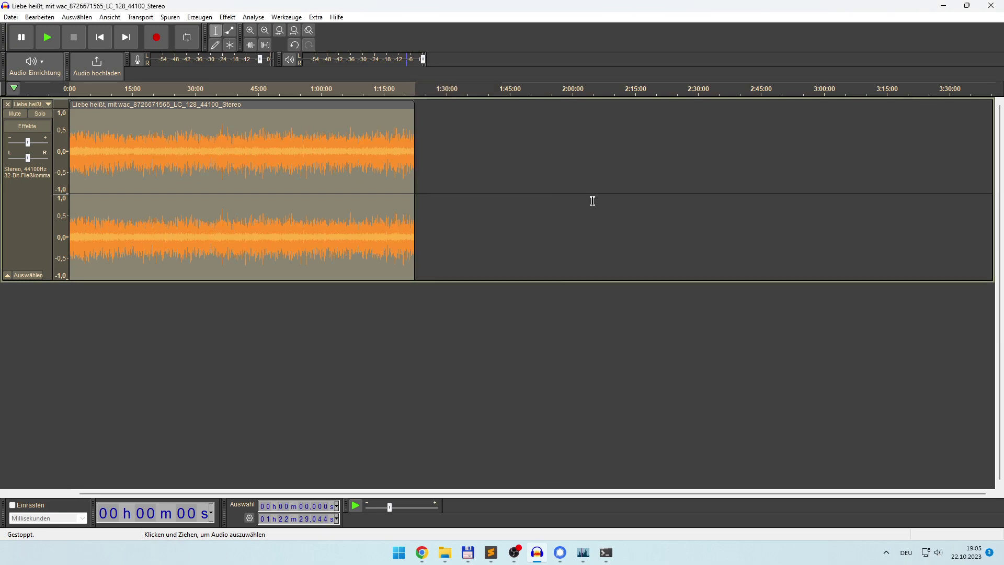
Step: Play the shortened track at several points between about 5 and 23 minutes to check how it sounds
click(164, 151)
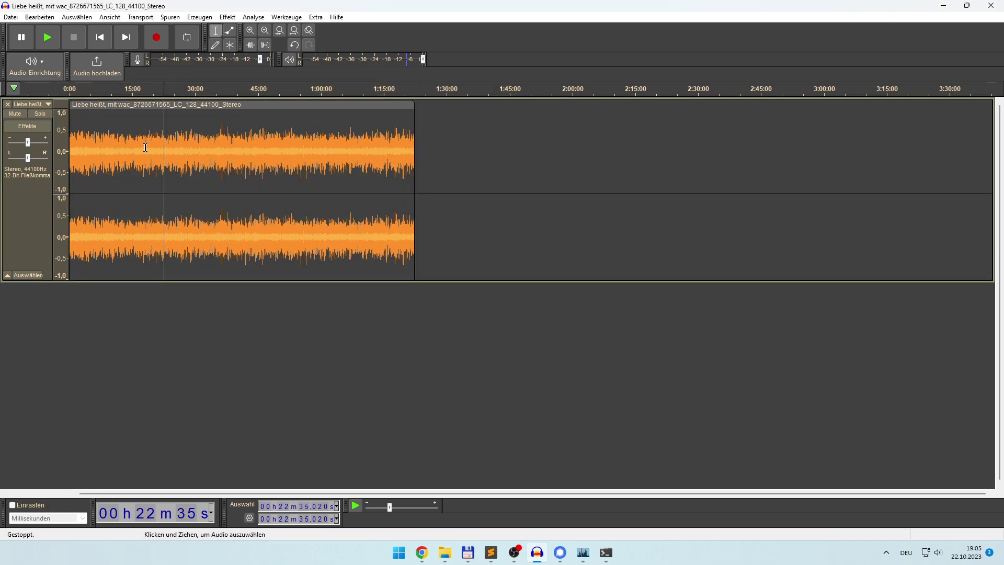
key(space)
key(space)
key(space)
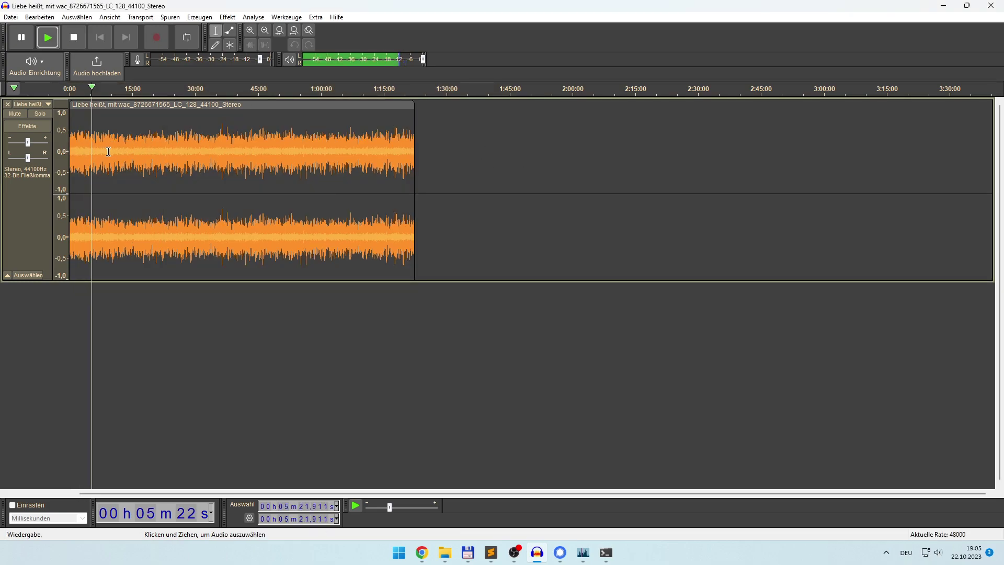
click(103, 151)
click(149, 151)
click(167, 152)
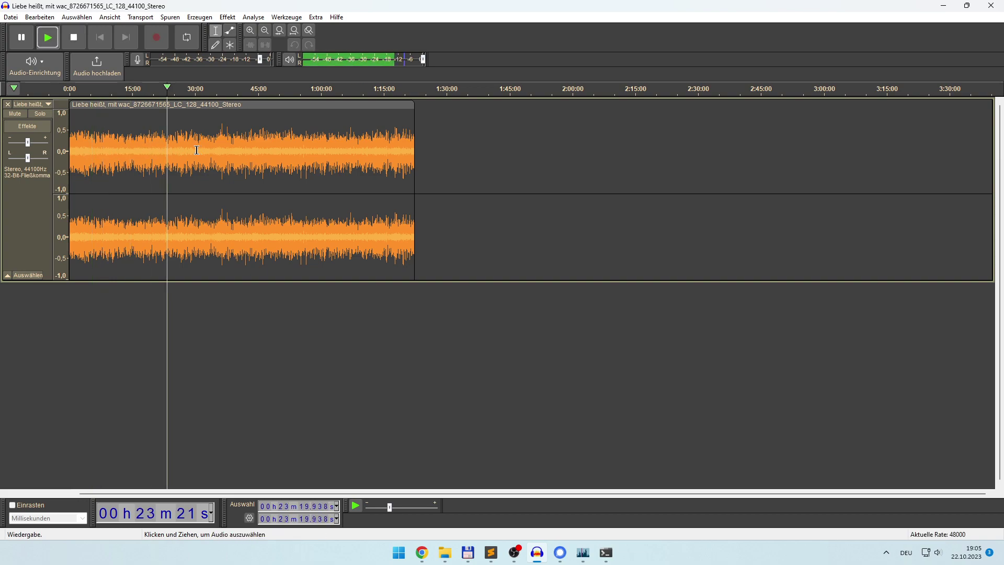
key(space)
Step: Listen through the passage from about 22:33 to 22:54 to look for a section to cut
click(250, 31)
click(250, 31)
click(250, 30)
click(250, 31)
click(250, 30)
click(250, 32)
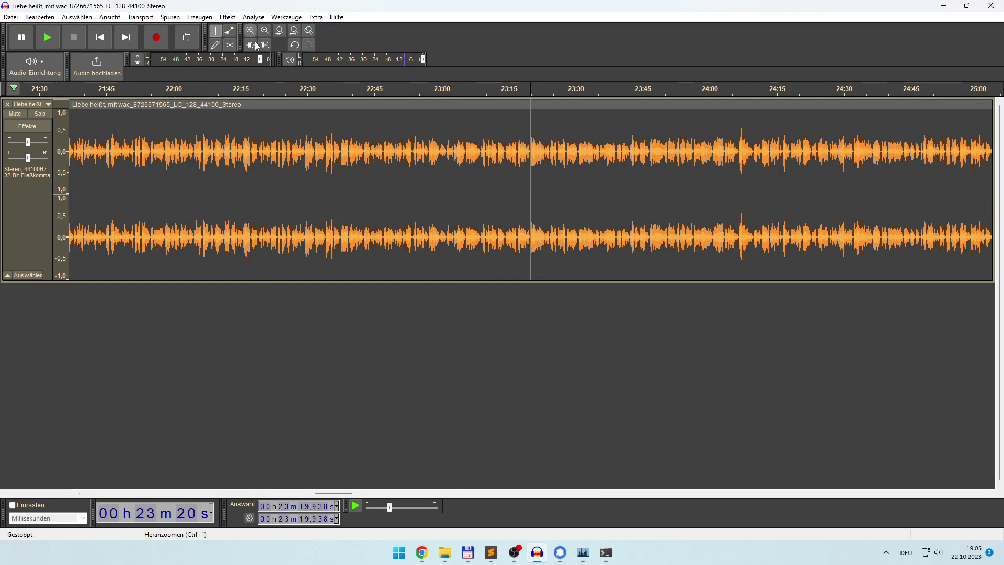
click(472, 152)
key(space)
key(space)
click(322, 156)
key(space)
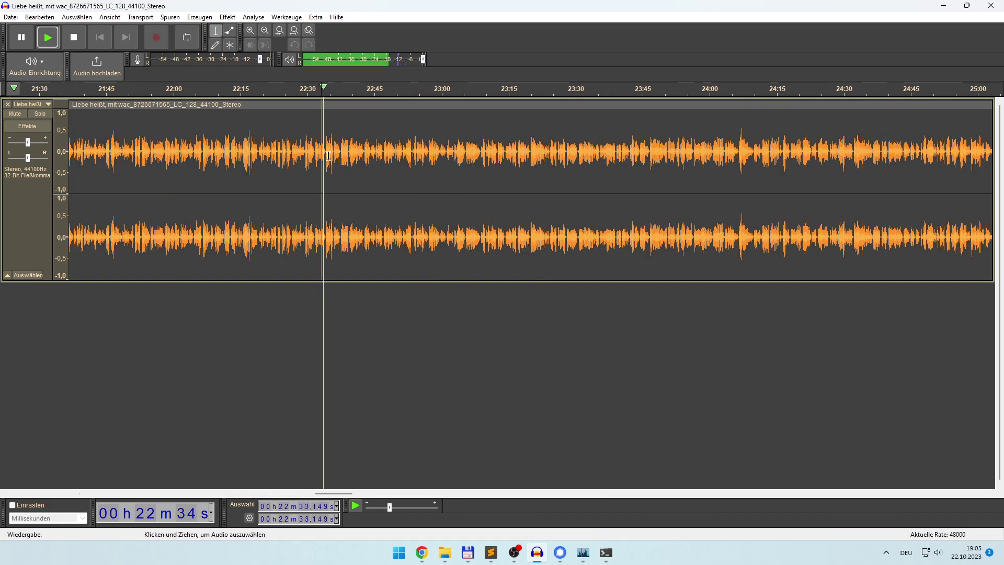
click(367, 151)
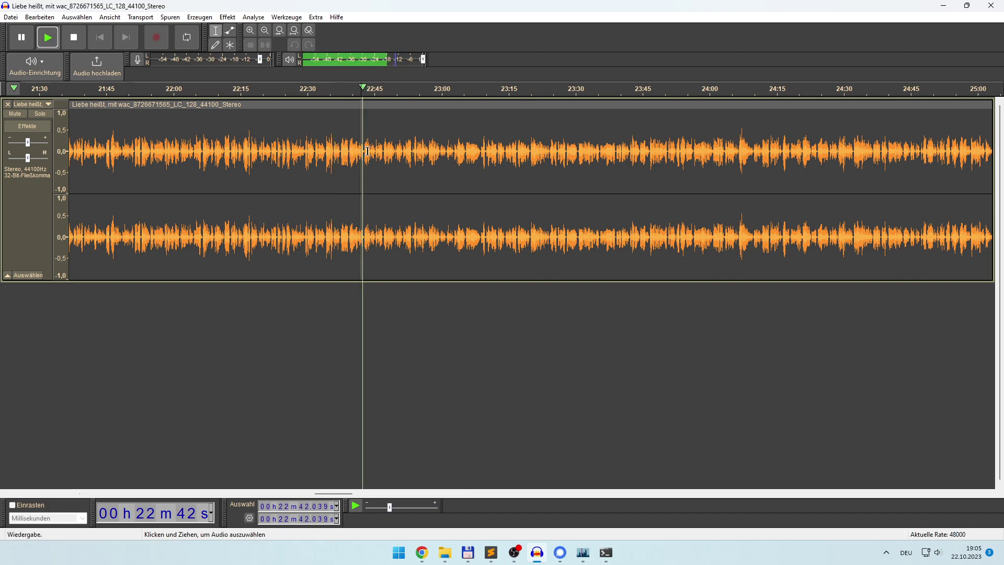
click(384, 151)
click(403, 152)
click(414, 150)
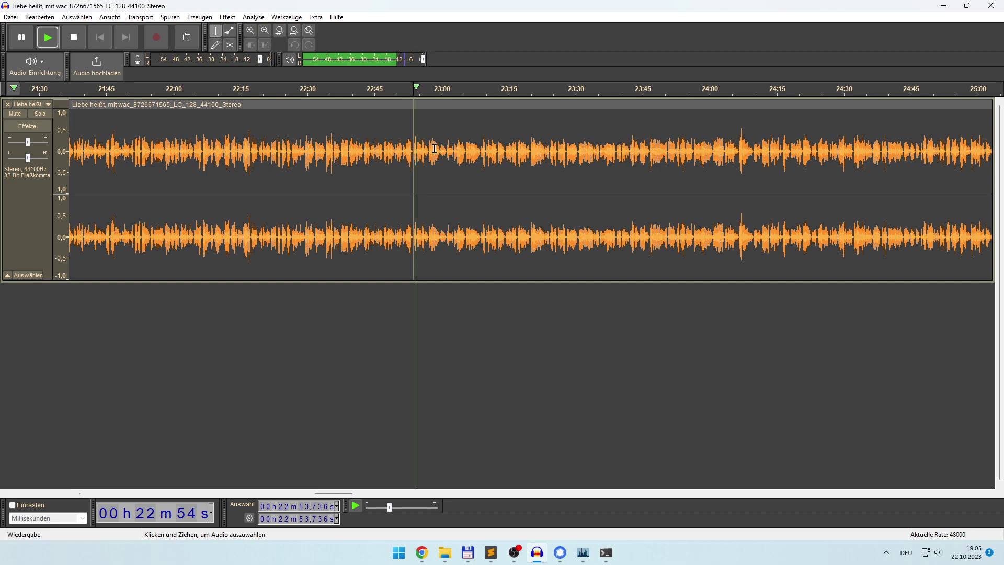
Step: Pinpoint the start of the section to cut at about 23:02.9 by playback
click(434, 149)
click(459, 150)
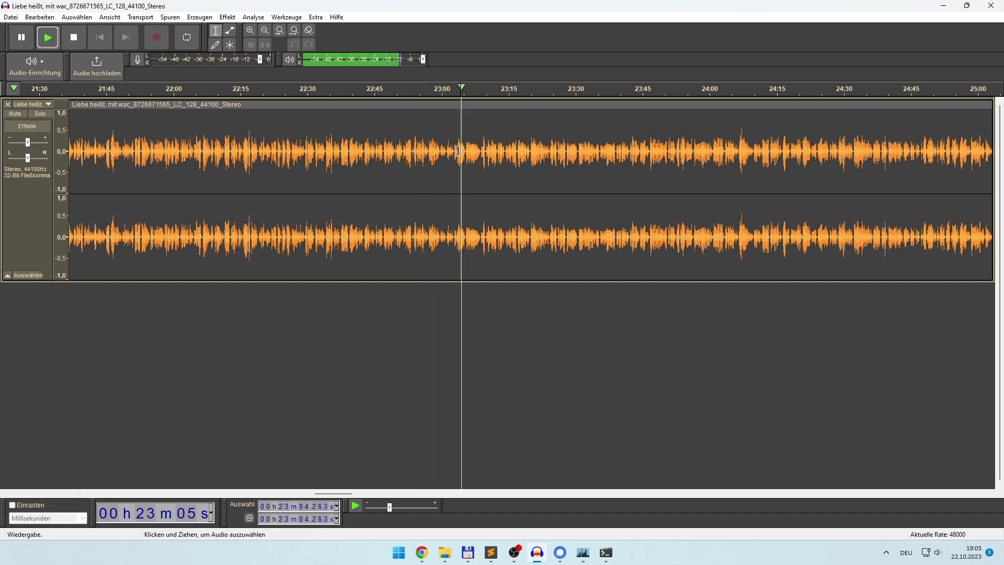
click(453, 149)
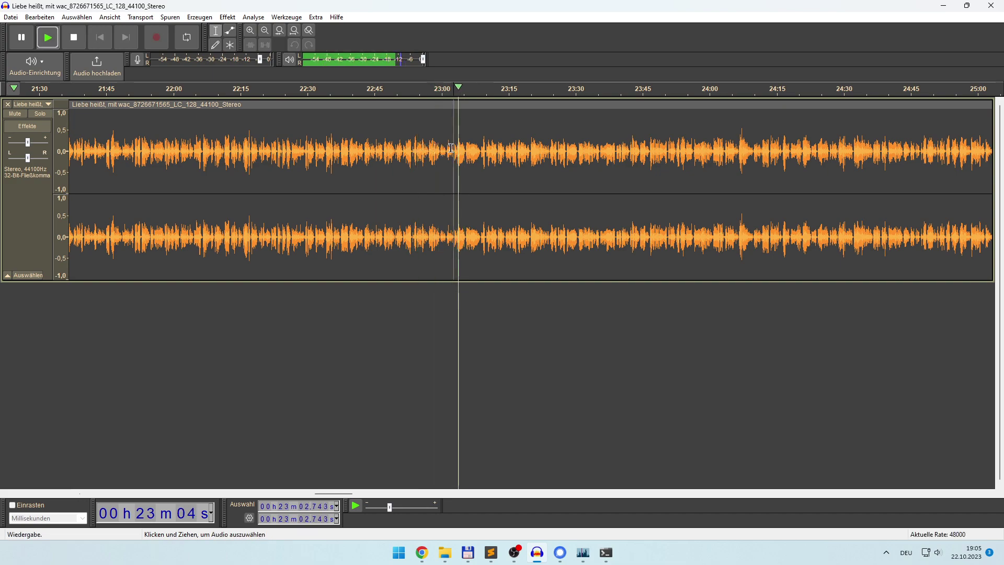
click(447, 145)
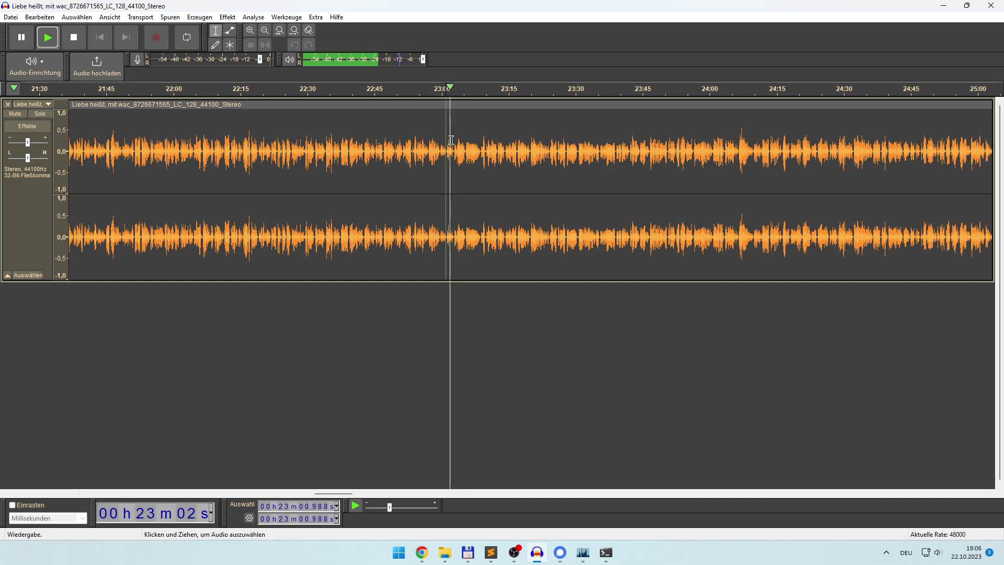
click(250, 30)
click(250, 31)
key(space)
key(space)
click(513, 148)
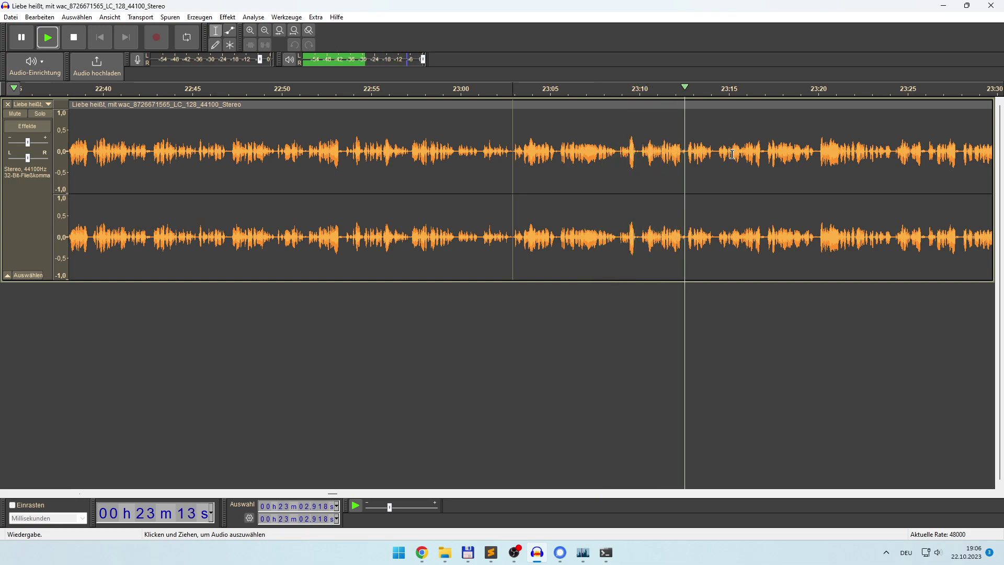
key(ctrl+3)
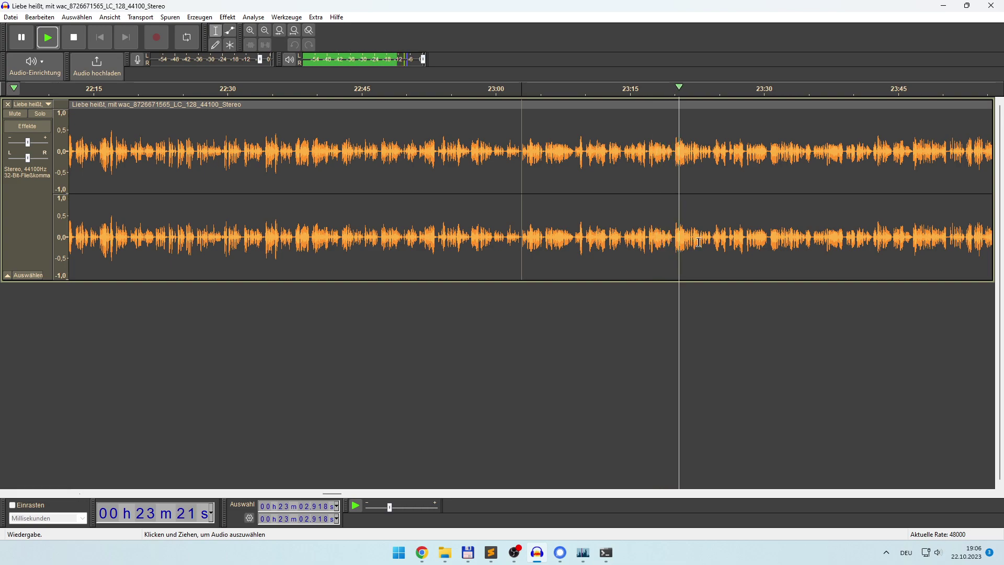
key(space)
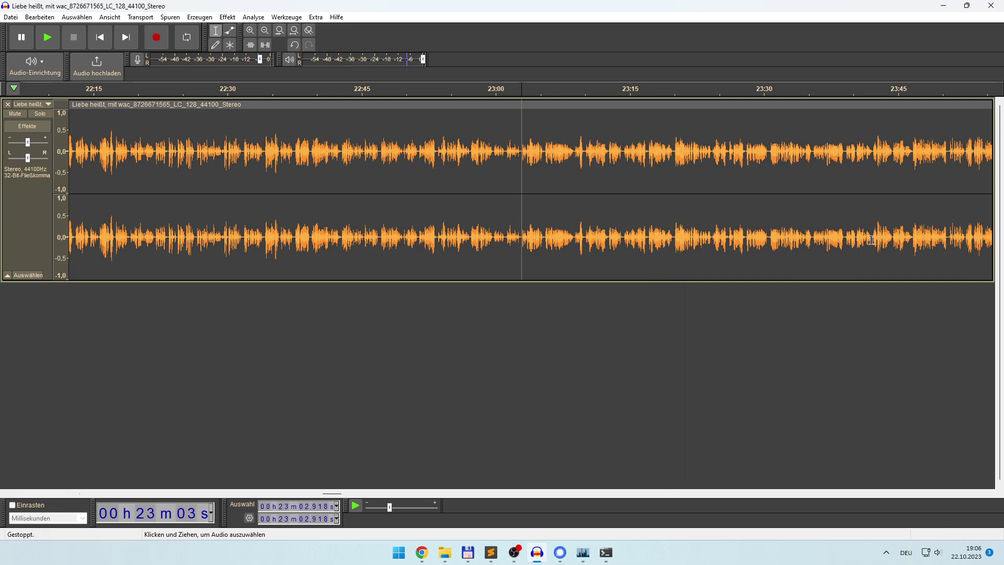
Step: Locate the end of the unwanted section by playback and delete the audio from about 23:02.8 to 23:42.2
click(871, 240)
key(space)
key(space)
click(850, 239)
key(space)
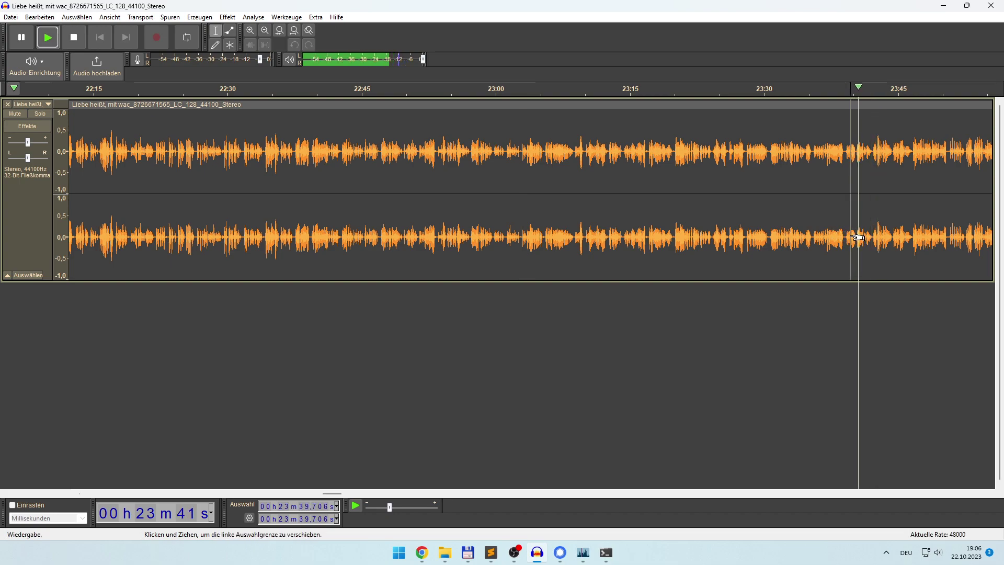
click(873, 236)
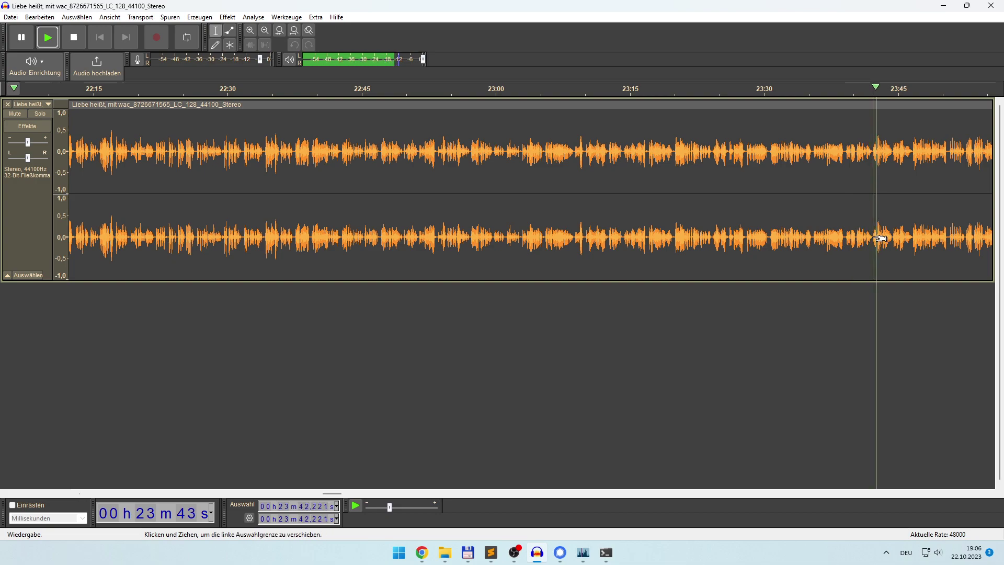
key(space)
drag(859, 220, 528, 215)
key(space)
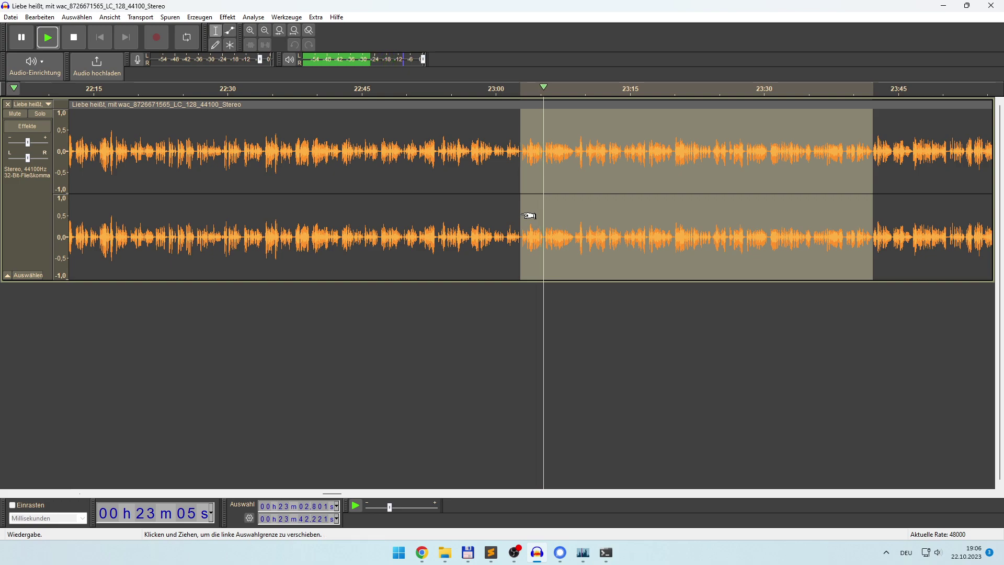
key(space)
key(Delete)
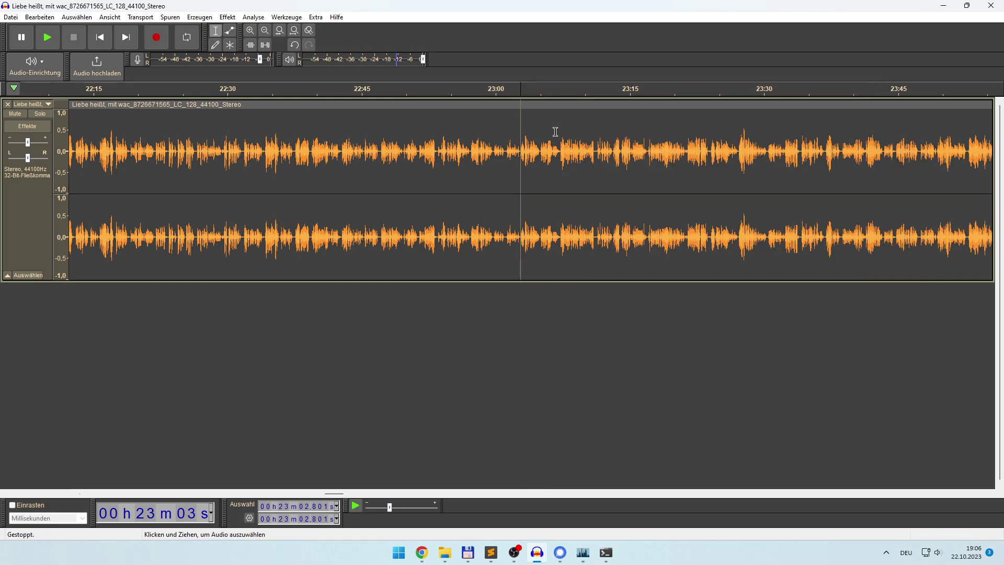
Step: Play the audio after the cut at several points between about 23:03 and 24:55 to find the next unwanted passage
key(space)
click(720, 191)
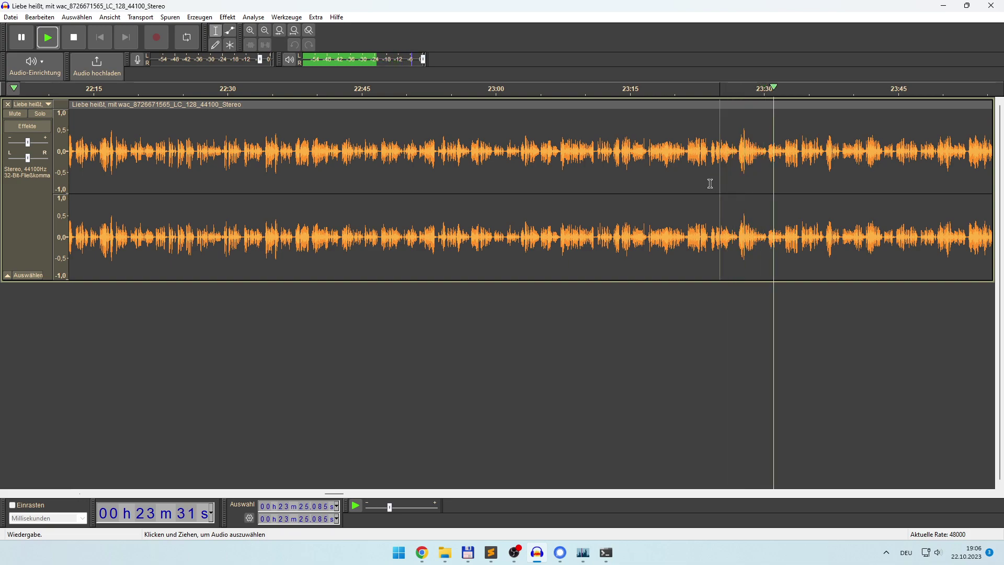
click(265, 30)
click(265, 30)
click(265, 30)
click(265, 30)
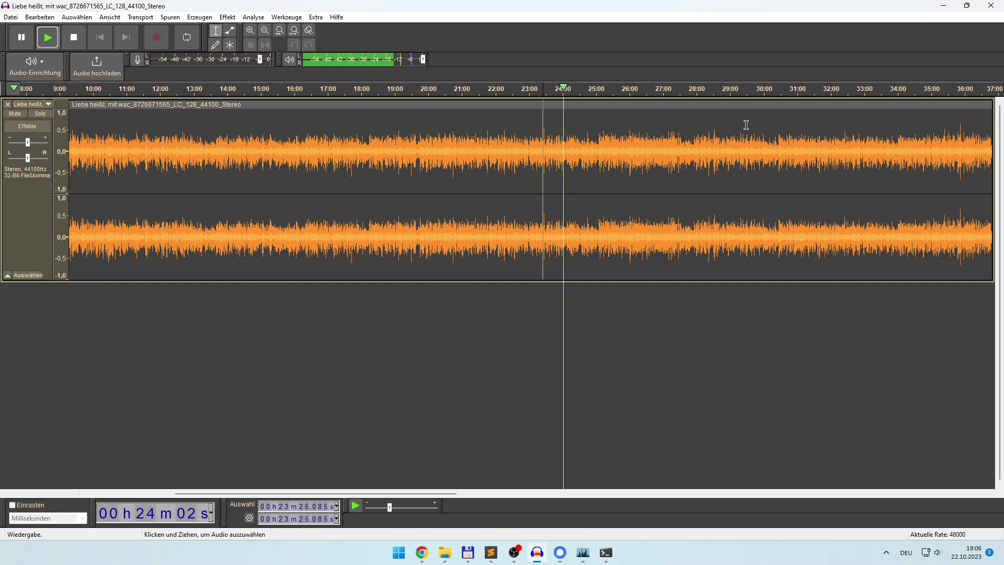
click(568, 240)
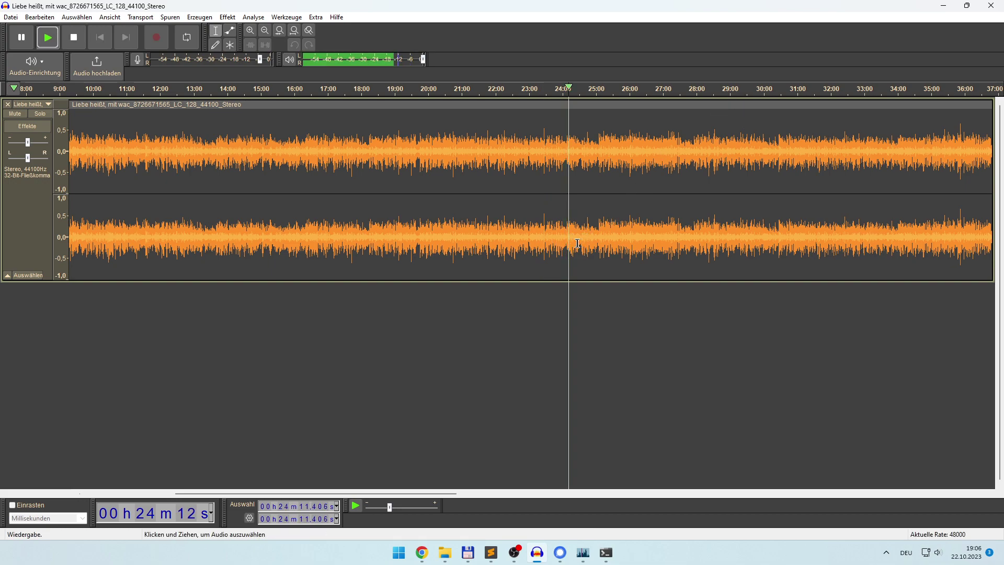
click(577, 243)
click(593, 244)
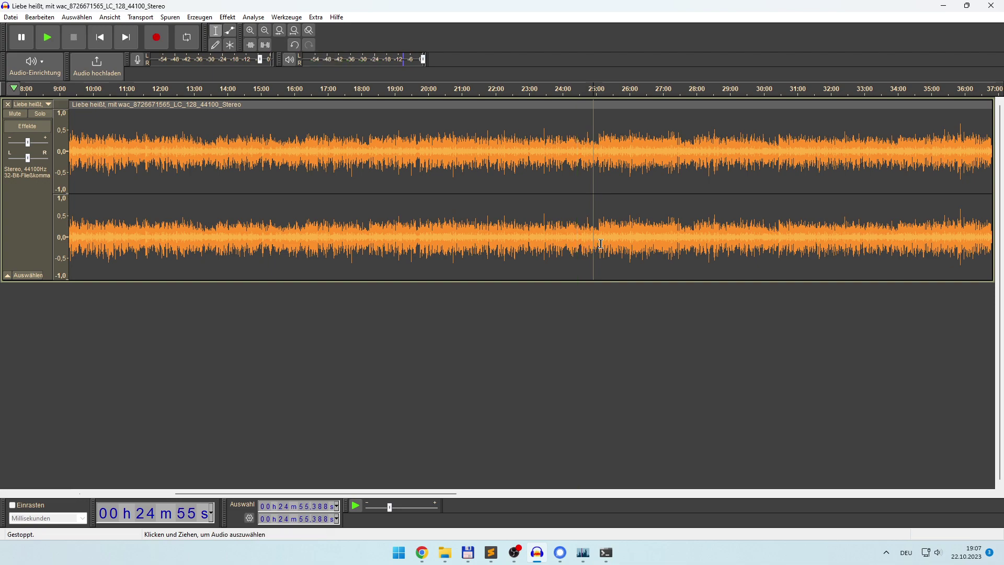
Step: Pinpoint the start of the next unwanted passage by playback and split the clip at about 24:34.1
click(588, 244)
click(584, 244)
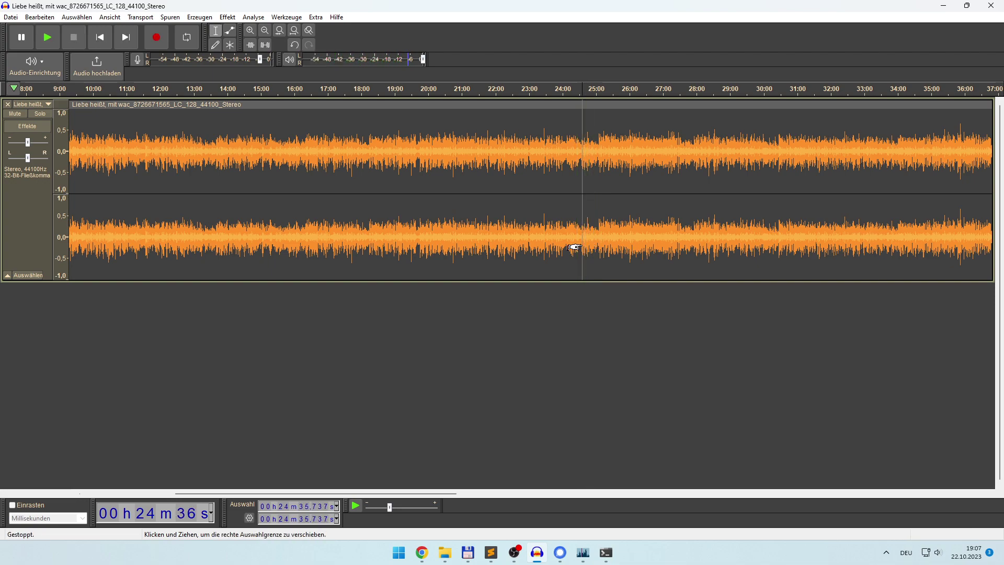
click(578, 248)
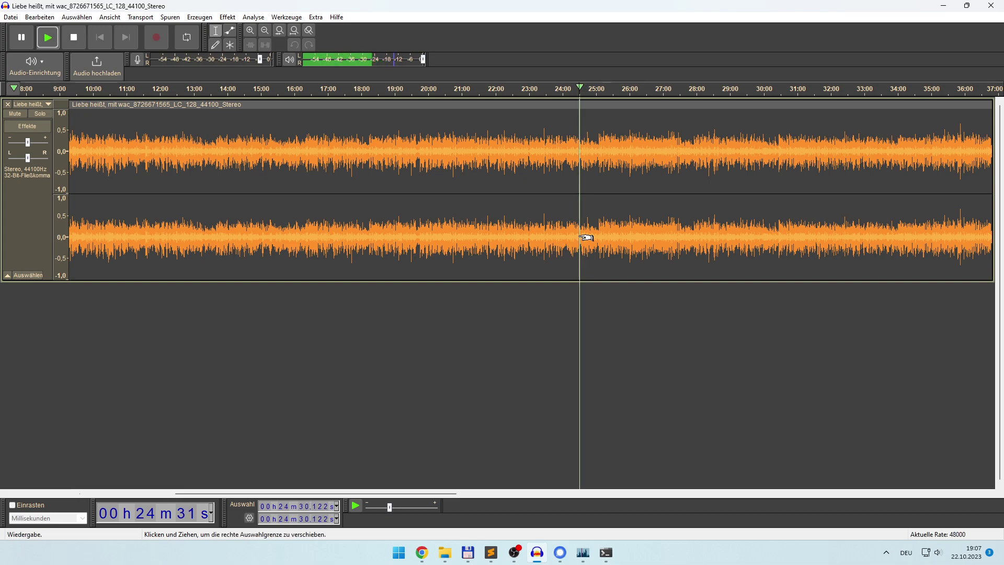
click(250, 32)
click(250, 31)
click(250, 32)
click(250, 31)
click(250, 31)
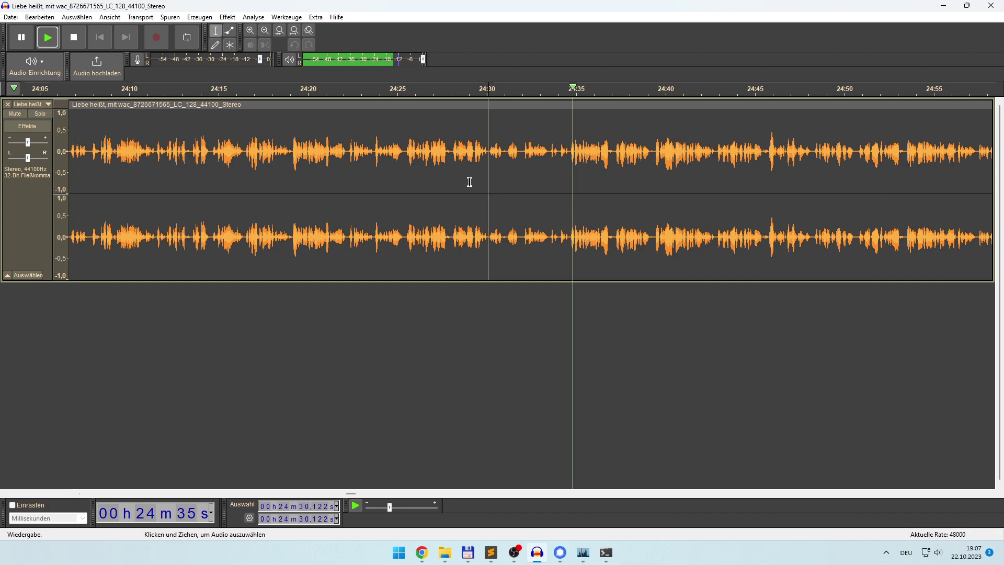
click(569, 235)
click(560, 236)
key(space)
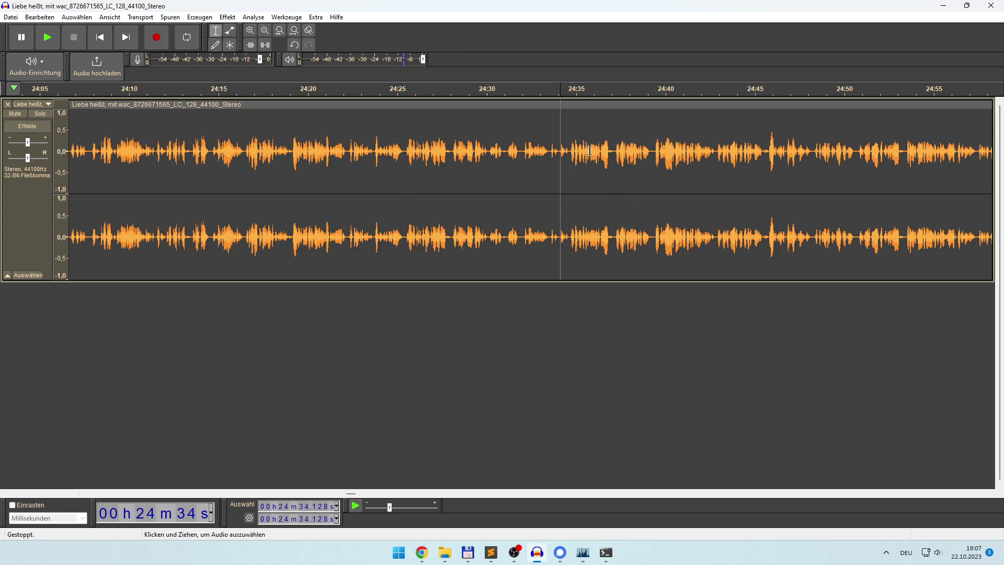
right_click(561, 182)
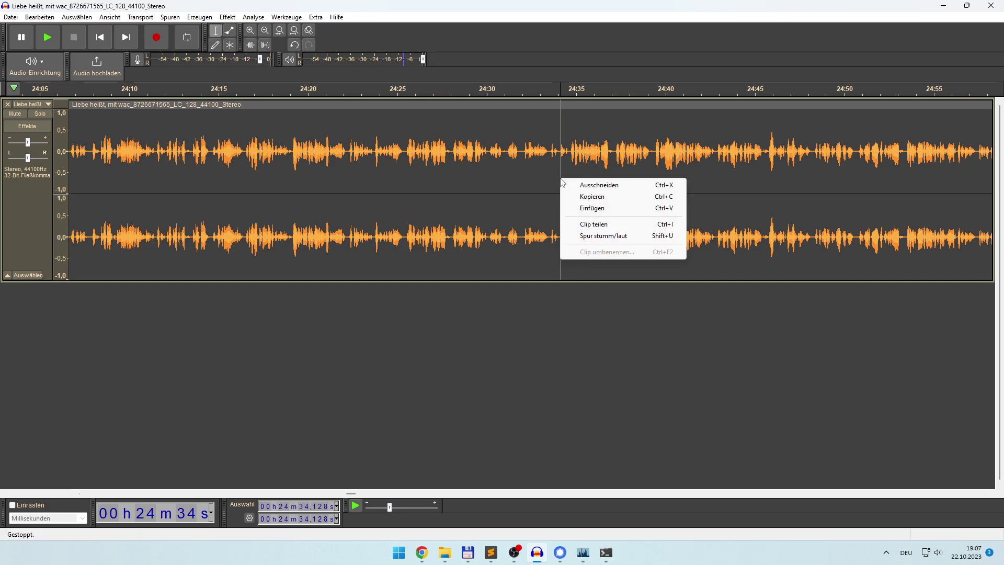
click(597, 224)
click(597, 212)
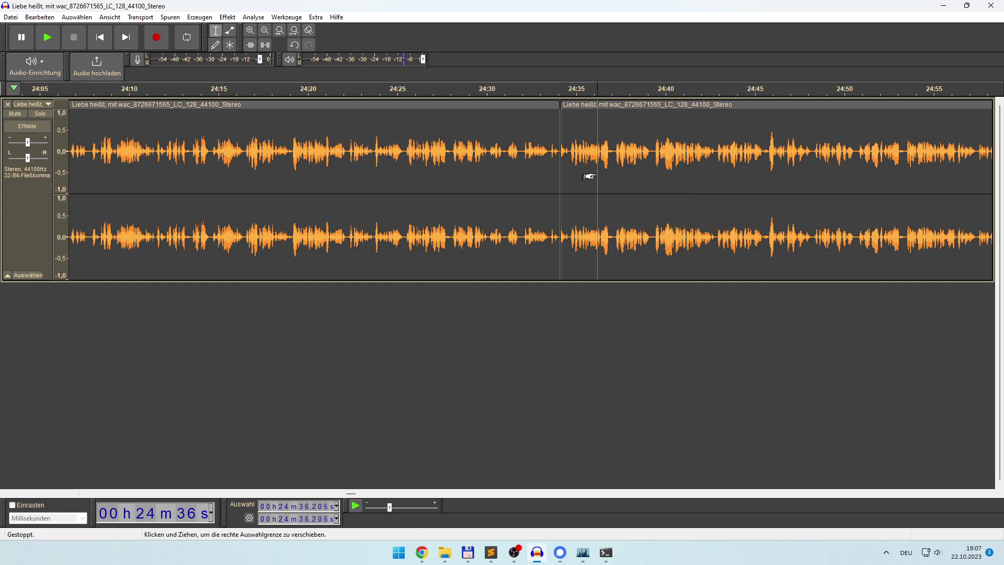
Step: Listen at several points between about 24:36 and 25:08 to find where the unwanted passage ends
click(250, 30)
click(249, 29)
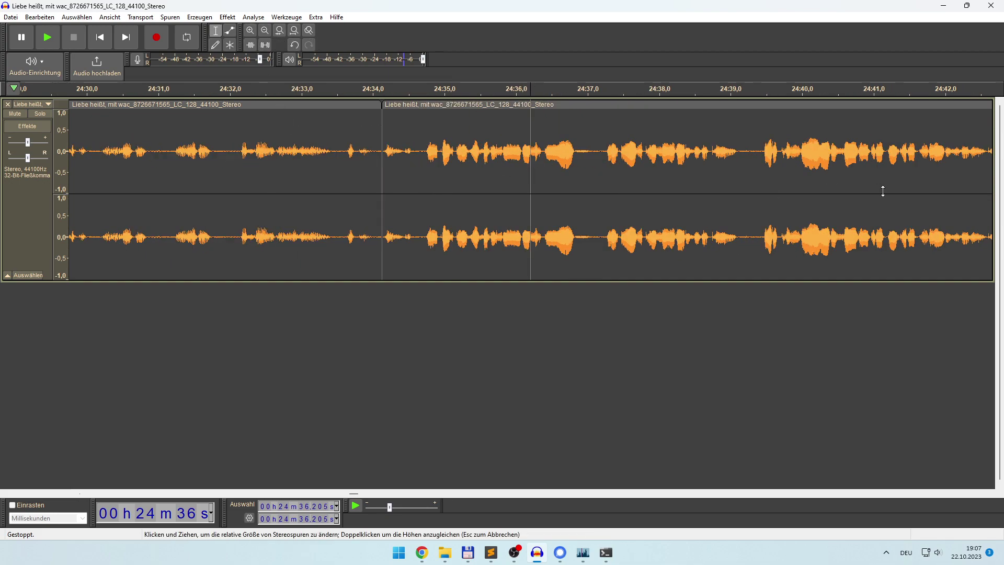
key(space)
click(264, 31)
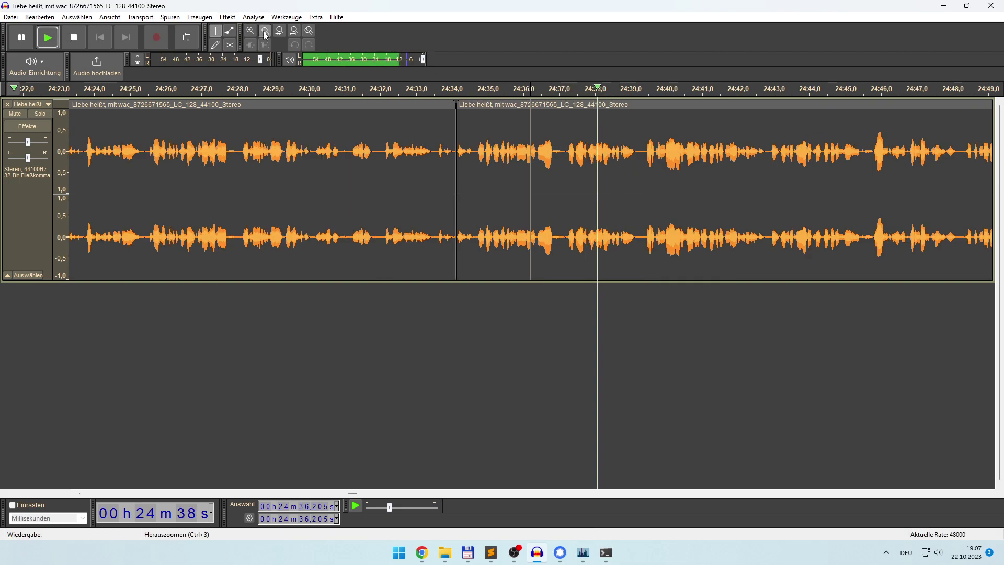
click(264, 31)
click(264, 32)
click(674, 232)
key(space)
click(751, 234)
key(space)
key(space)
click(818, 236)
key(space)
key(space)
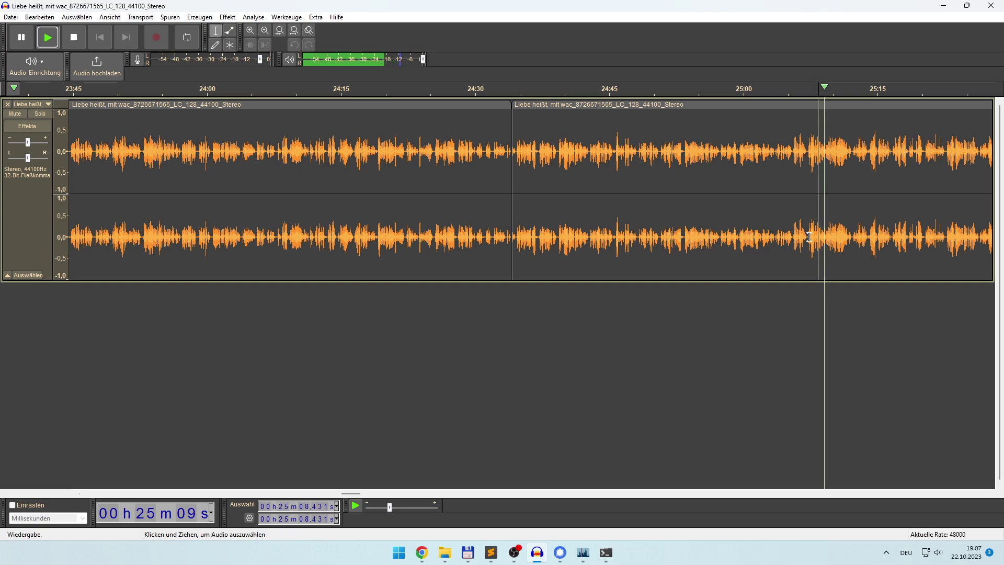
Step: Pinpoint the passage's end by playback and delete the audio from about 24:34.1 to 25:05.6
click(801, 236)
click(796, 236)
click(782, 241)
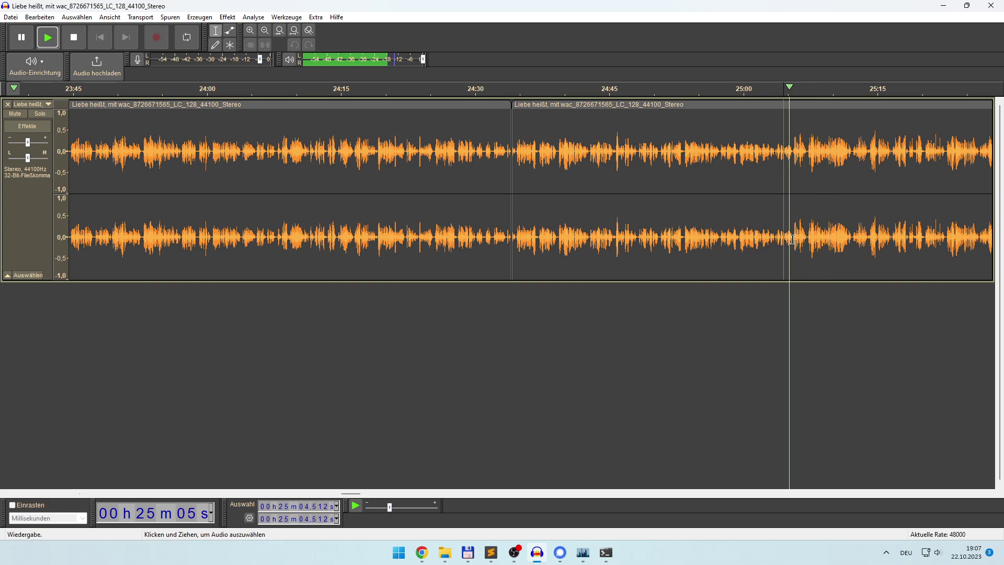
click(793, 230)
drag(794, 223, 503, 229)
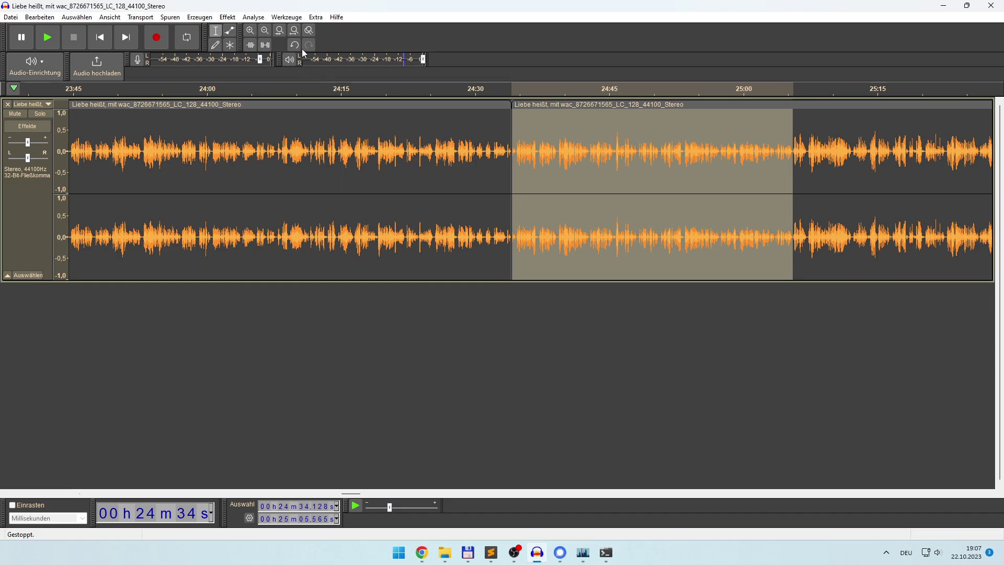
key(Left)
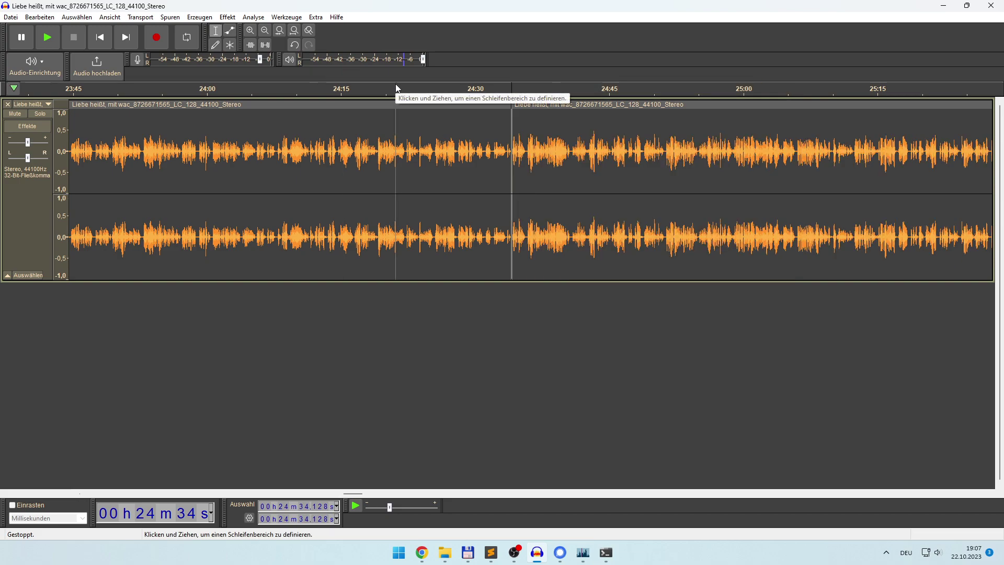
Step: Play closely across the cut from about 24:33.6 to check the transition
click(254, 30)
click(254, 30)
click(254, 30)
click(254, 31)
click(254, 30)
key(space)
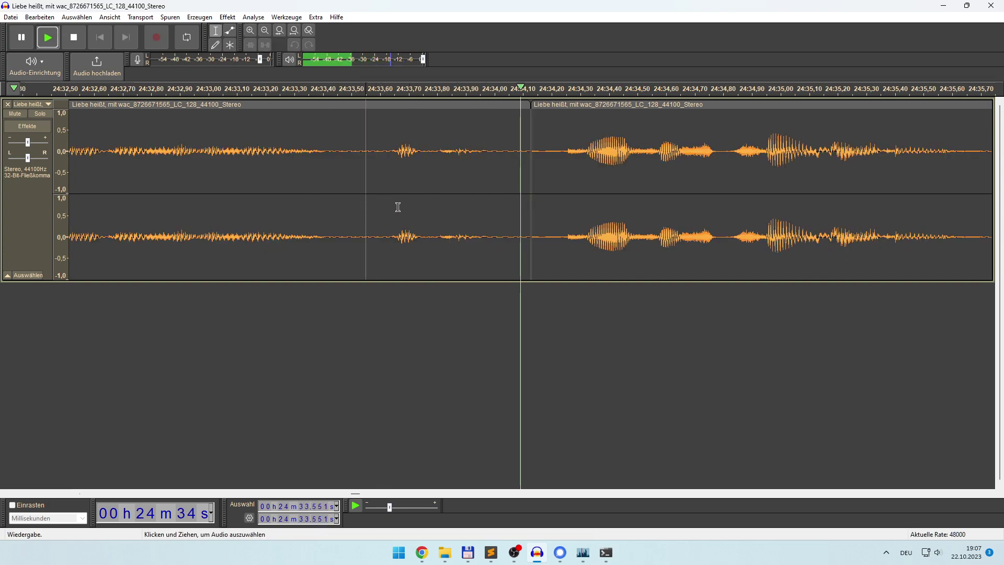
key(space)
Step: Listen at several points between about 24:37 and 25:15 to look for another unwanted passage
click(265, 30)
click(265, 31)
click(265, 30)
click(266, 30)
click(544, 218)
key(space)
key(space)
click(567, 226)
key(space)
key(space)
click(617, 230)
key(space)
click(660, 232)
key(space)
key(space)
click(715, 237)
key(space)
Step: Continue sampling the recording between about 25:27 and 26:13 to look for another unwanted passage
key(space)
click(769, 242)
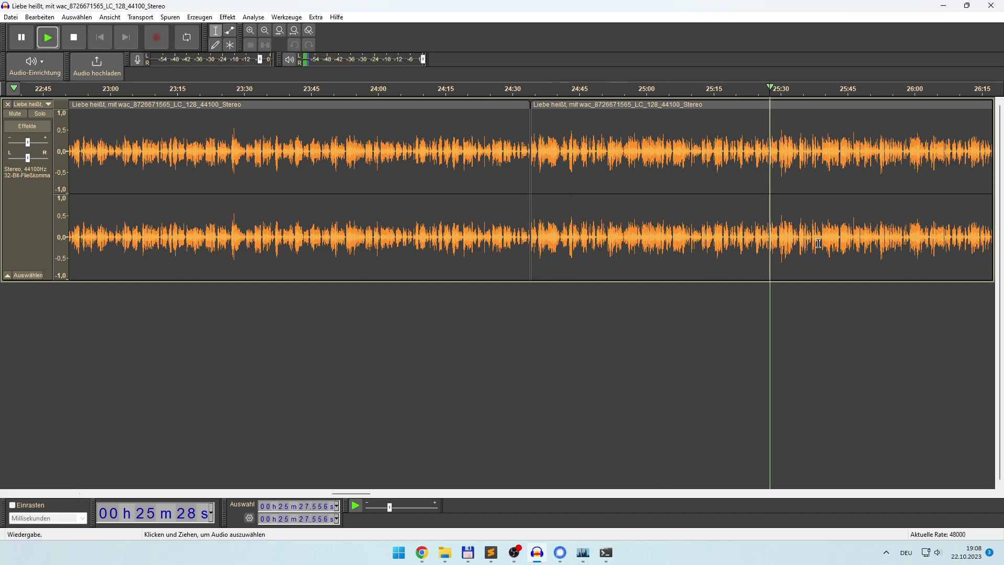
click(835, 240)
key(space)
key(space)
click(872, 243)
key(space)
key(space)
click(918, 243)
key(space)
key(space)
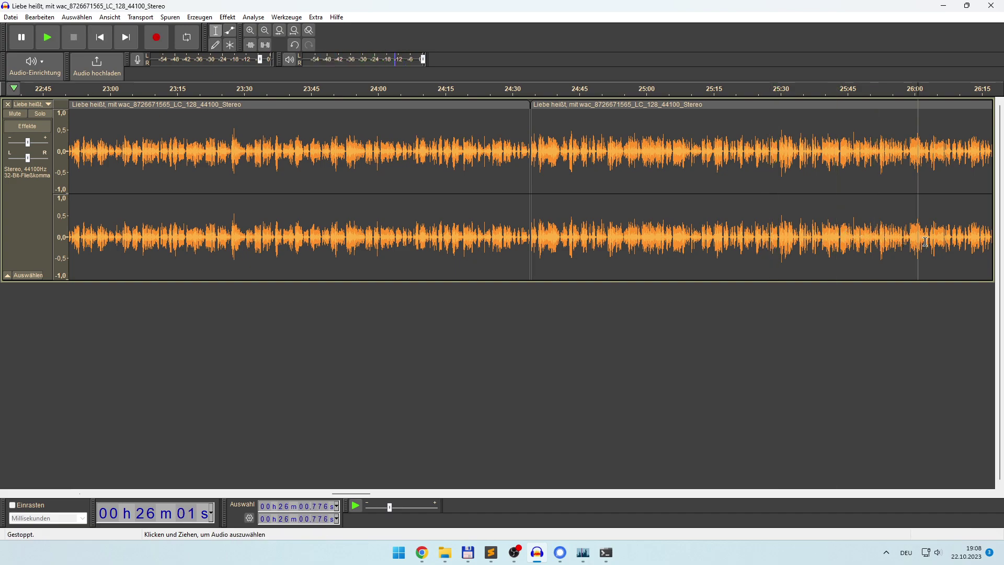
click(971, 243)
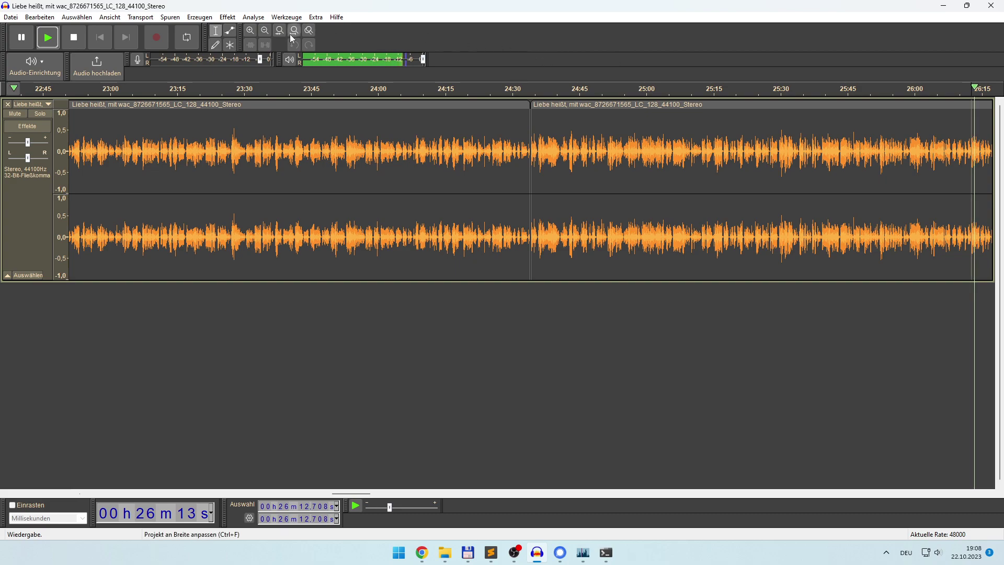
key(space)
Step: Locate the approximate start of the next unwanted passage by playback near 27:00
click(265, 31)
click(265, 31)
click(265, 32)
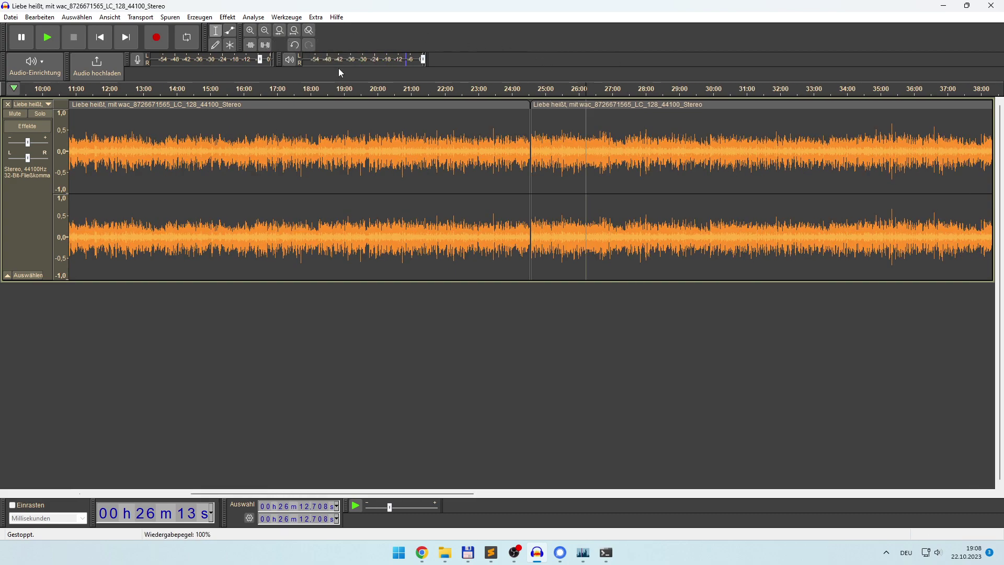
key(space)
click(615, 239)
click(612, 240)
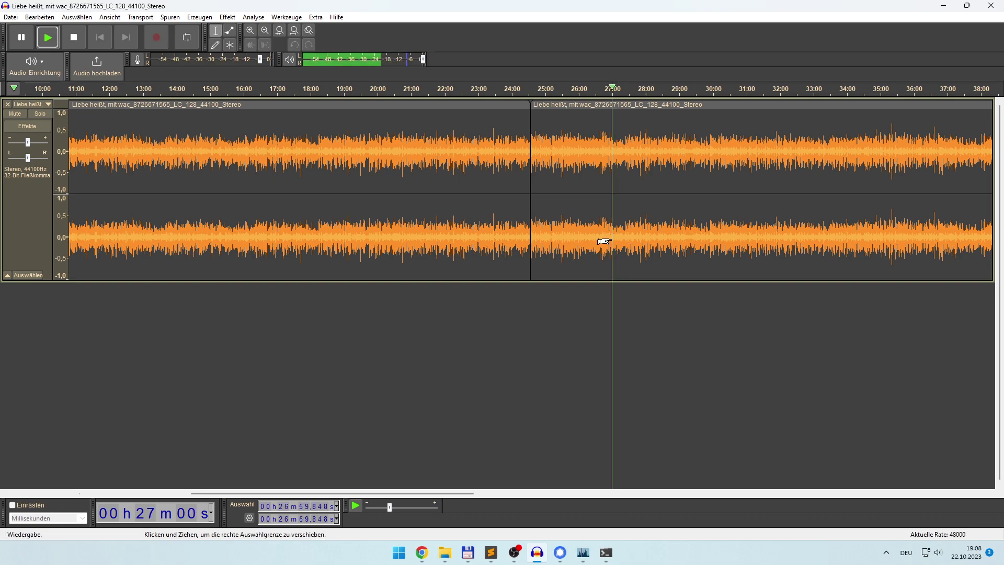
Step: Pinpoint the exact start of the passage in the waveform and split the clip at about 27:01.5
click(249, 32)
click(248, 31)
click(249, 32)
click(249, 31)
click(249, 31)
click(249, 31)
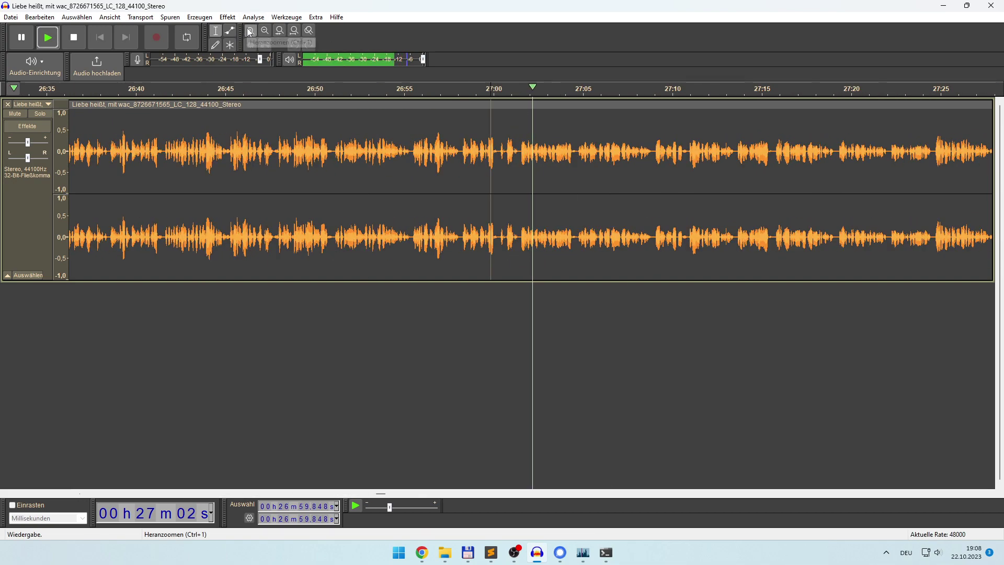
click(249, 31)
click(249, 31)
click(274, 225)
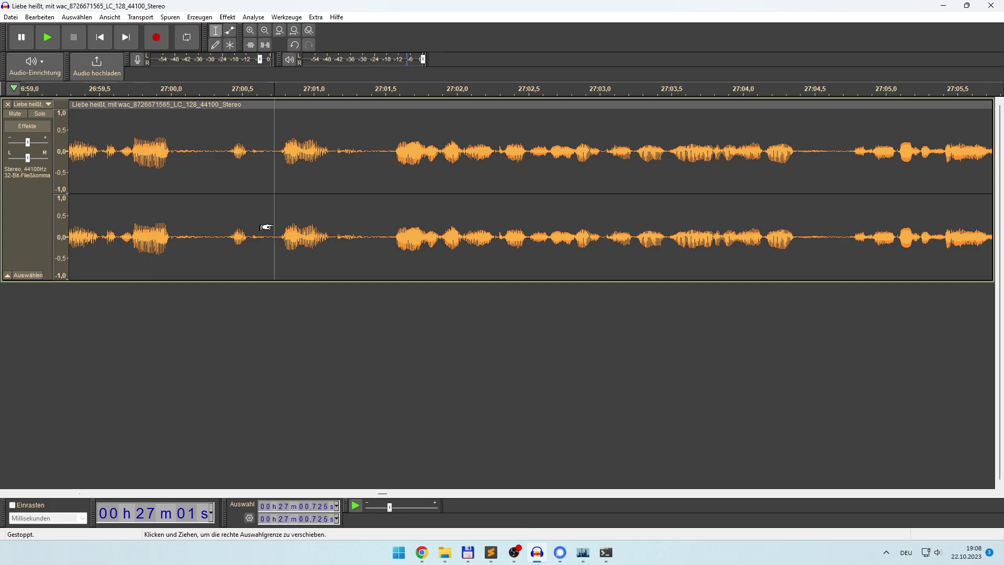
click(390, 238)
key(space)
right_click(391, 238)
click(433, 282)
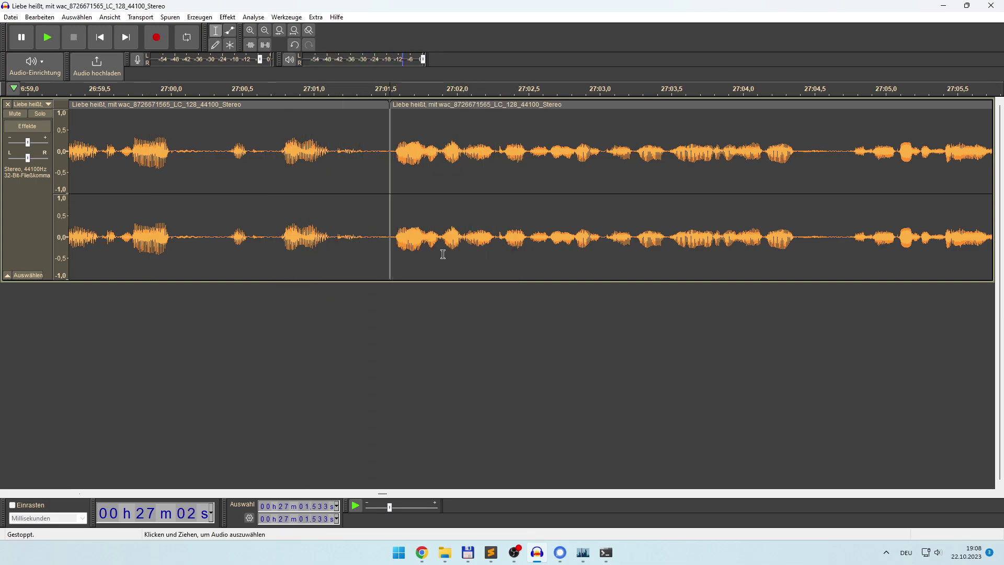
Step: Listen at several points between about 27:10 and 27:21 to find where the split-off passage ends
click(264, 30)
click(264, 30)
click(265, 30)
click(667, 224)
key(space)
click(790, 239)
key(space)
key(space)
click(854, 241)
Step: Pinpoint the passage's end by playback and delete the audio from about 27:01.5 to 27:24.6
click(919, 242)
key(space)
click(920, 237)
key(space)
key(space)
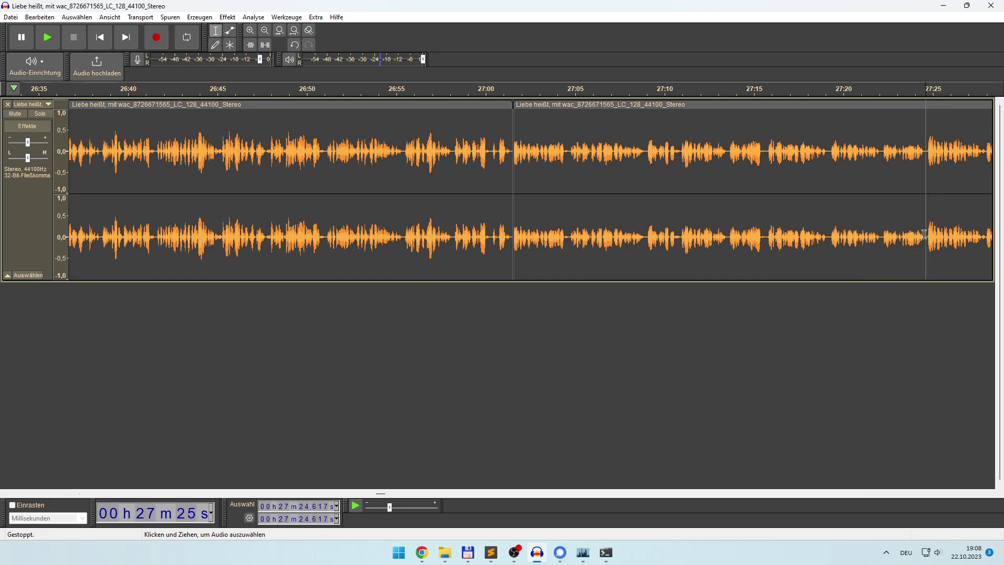
drag(871, 230, 521, 220)
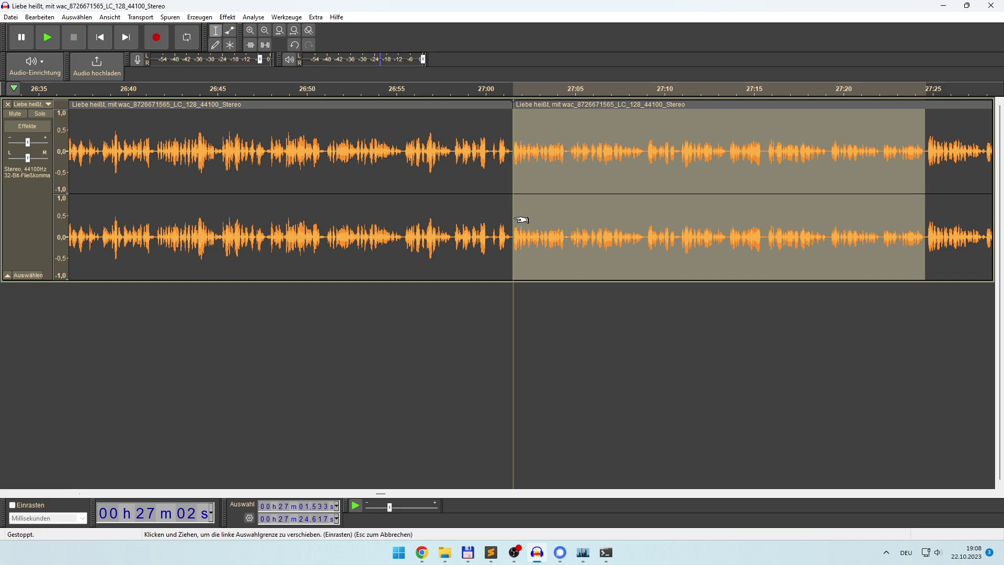
key(Delete)
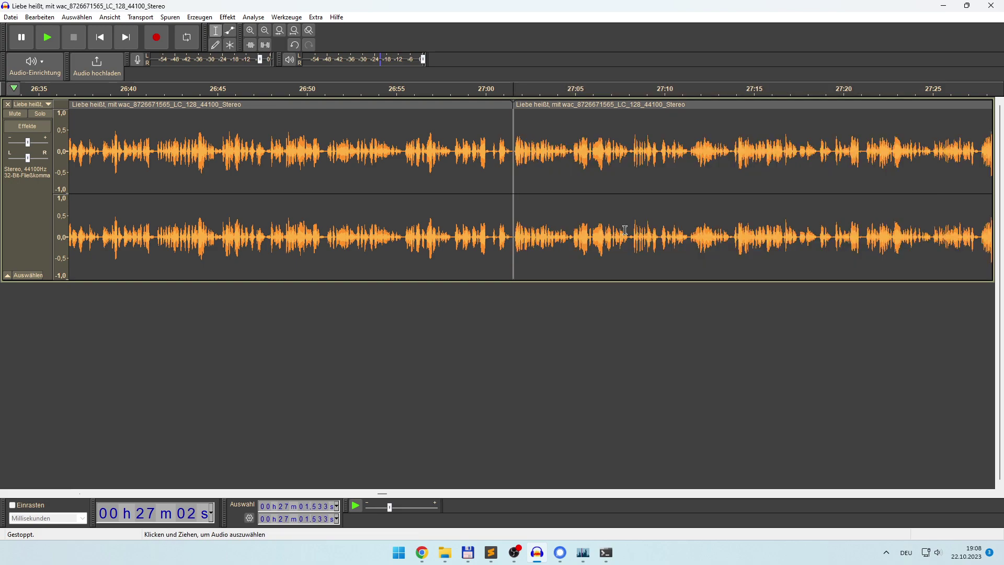
Step: Listen at several points between about 27:16 and 29:40 to look for the next unwanted passage
click(266, 29)
click(265, 30)
click(265, 30)
click(562, 227)
key(space)
key(space)
click(631, 238)
key(space)
key(space)
click(706, 241)
click(774, 244)
key(space)
key(space)
click(883, 245)
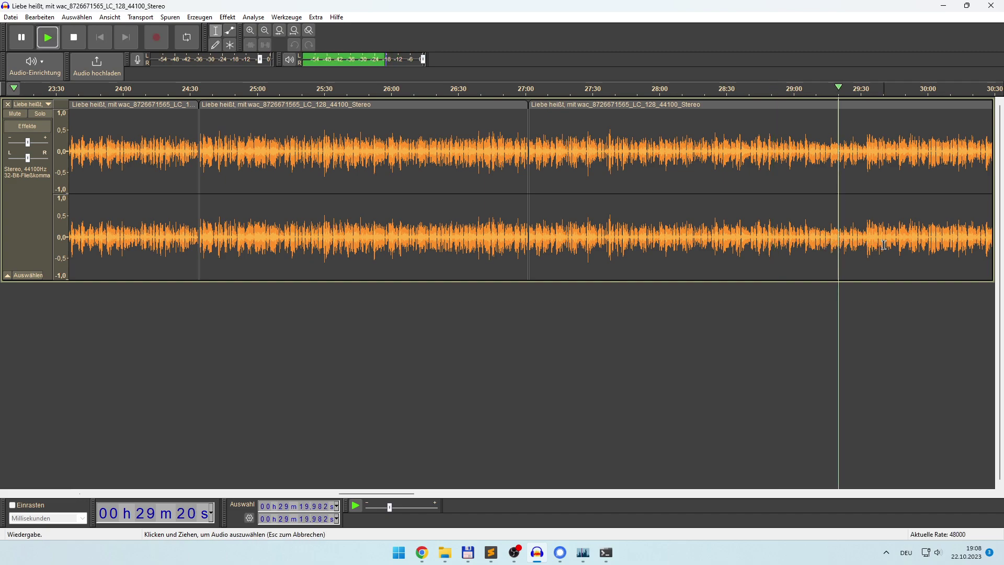
key(space)
key(space)
Step: Pinpoint the start of the next unwanted passage by playback and split the clip at about 29:07.1
click(798, 244)
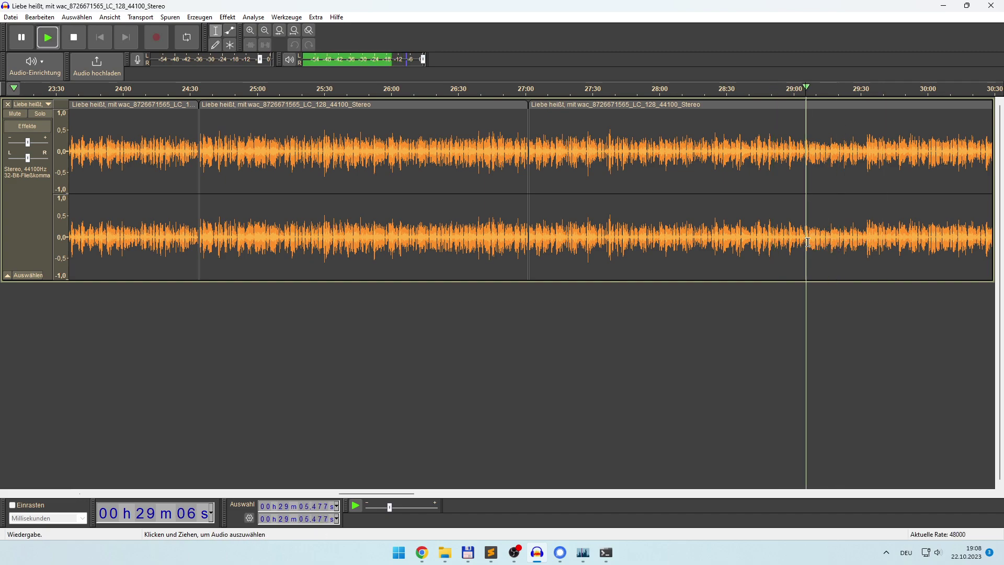
click(249, 31)
click(250, 31)
click(250, 31)
click(249, 30)
click(249, 31)
key(space)
key(space)
click(461, 232)
key(space)
right_click(467, 167)
click(496, 210)
Step: Find the end of the unwanted passage by playback and delete the audio from about 29:07.1 to 29:33
click(264, 31)
click(264, 31)
click(264, 31)
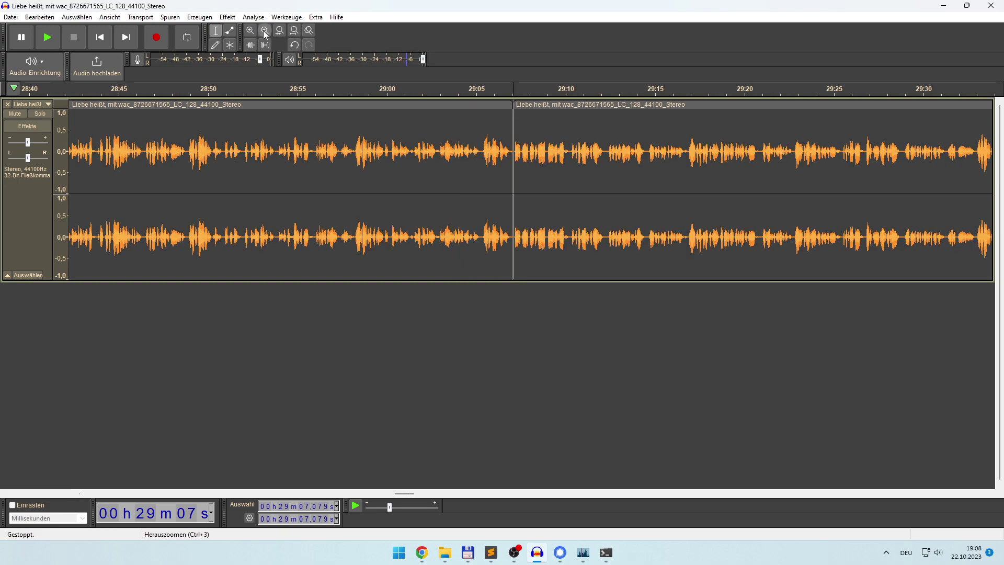
click(596, 215)
key(space)
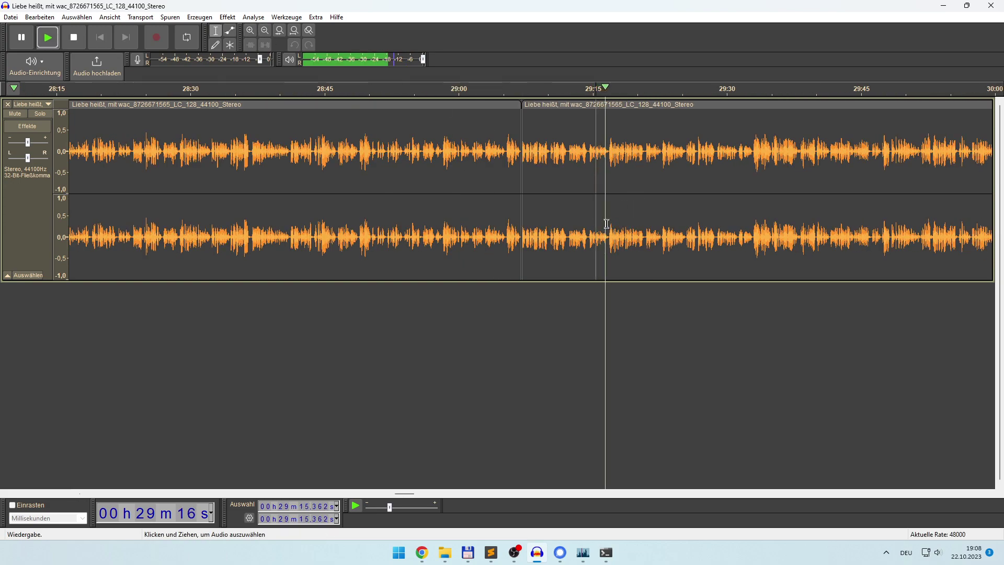
click(647, 237)
click(738, 233)
click(753, 230)
key(space)
drag(756, 226, 524, 241)
key(Delete)
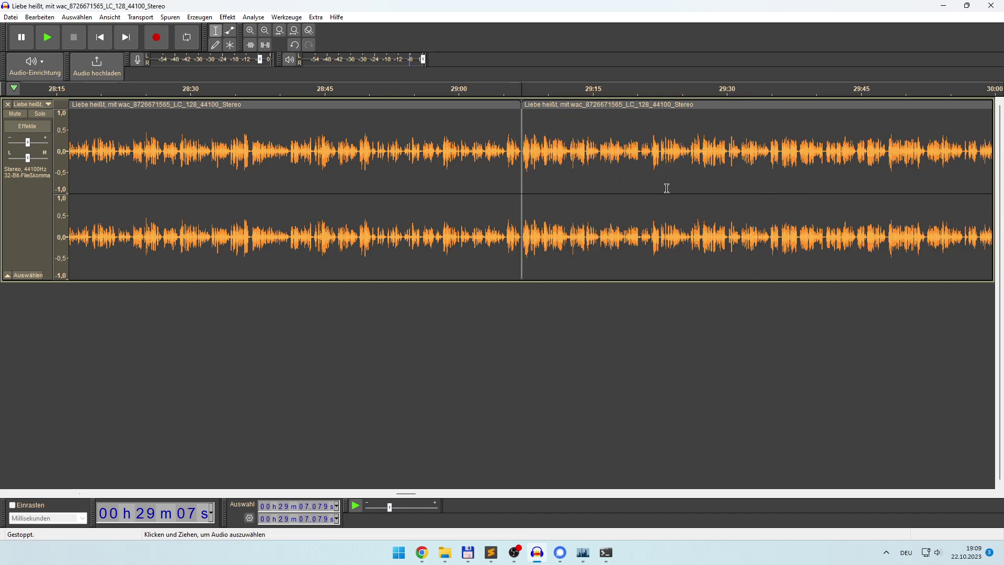
Step: Play the audio after the cut at 29:07 and again from about 29:43 to check how it continues
key(space)
click(846, 230)
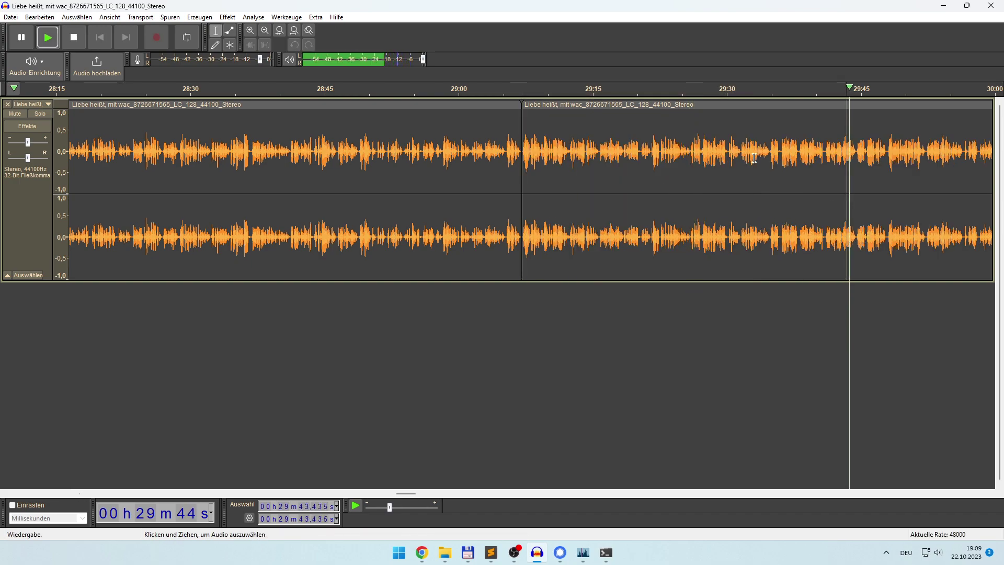
click(264, 30)
click(265, 30)
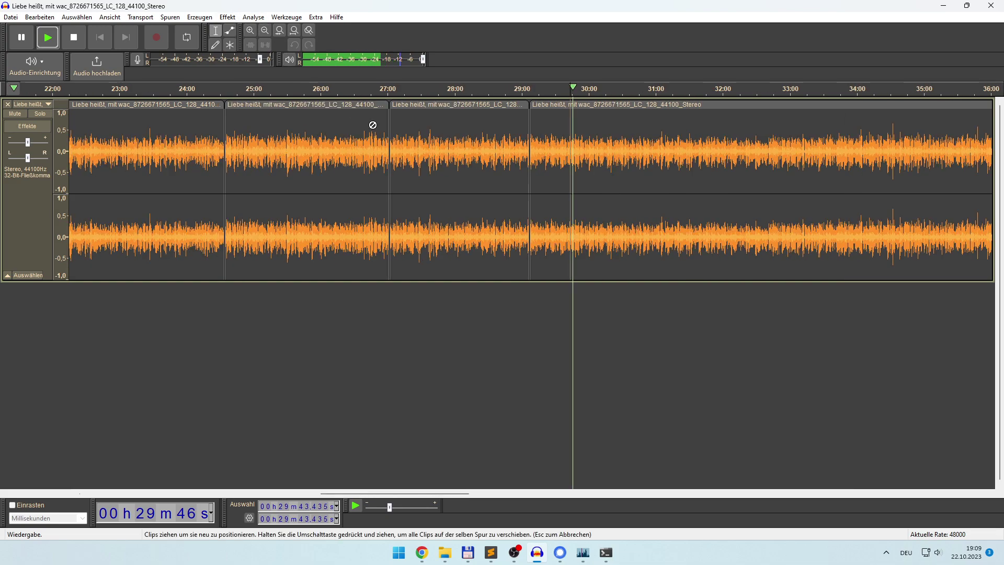
Step: Listen at several points between about 30:00 and 32:34 to look for the next unwanted passage
click(590, 238)
key(space)
key(space)
click(614, 242)
key(space)
key(space)
click(632, 242)
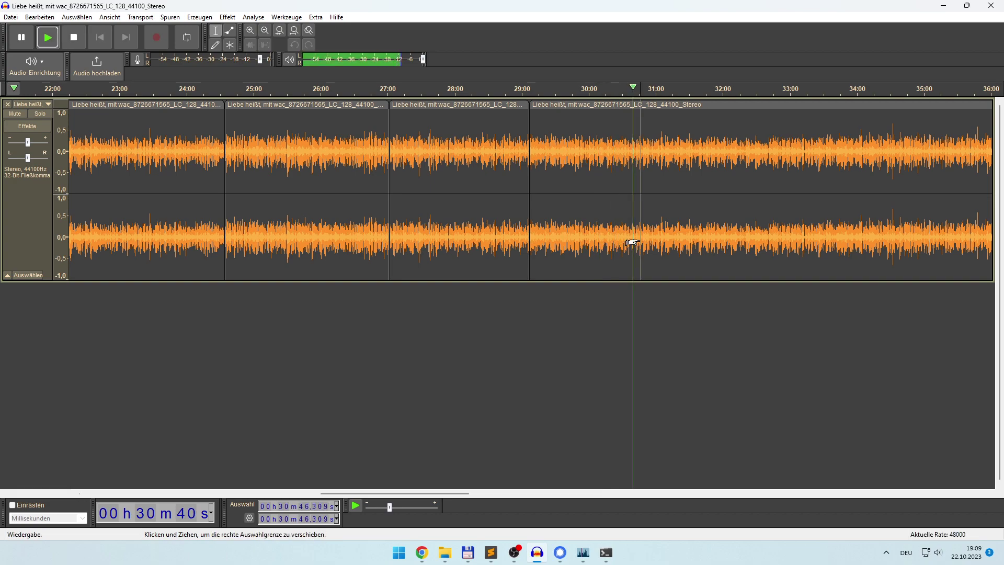
click(650, 238)
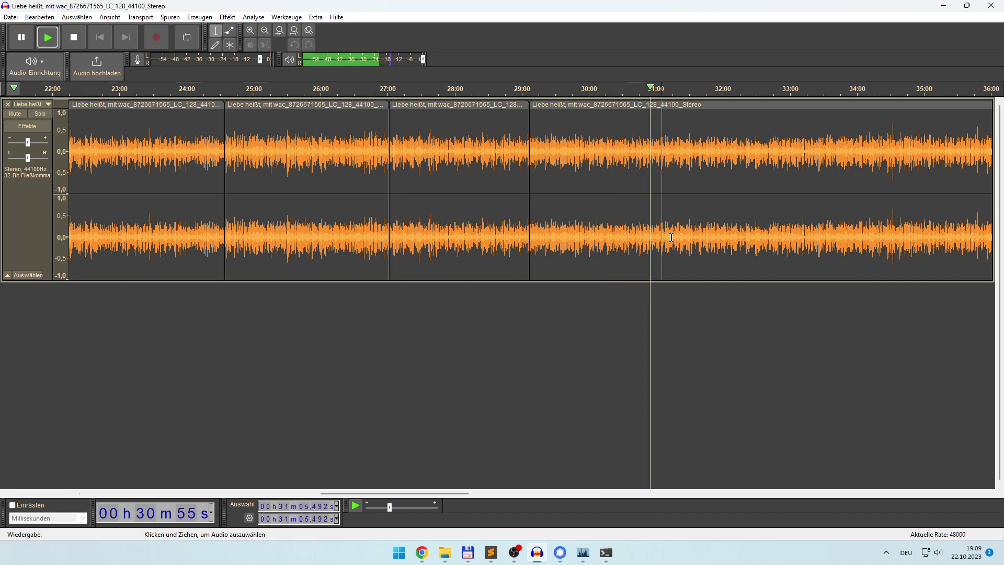
click(676, 238)
click(694, 238)
click(710, 237)
key(space)
key(space)
click(727, 238)
key(space)
key(space)
click(746, 239)
key(space)
key(space)
click(760, 240)
key(space)
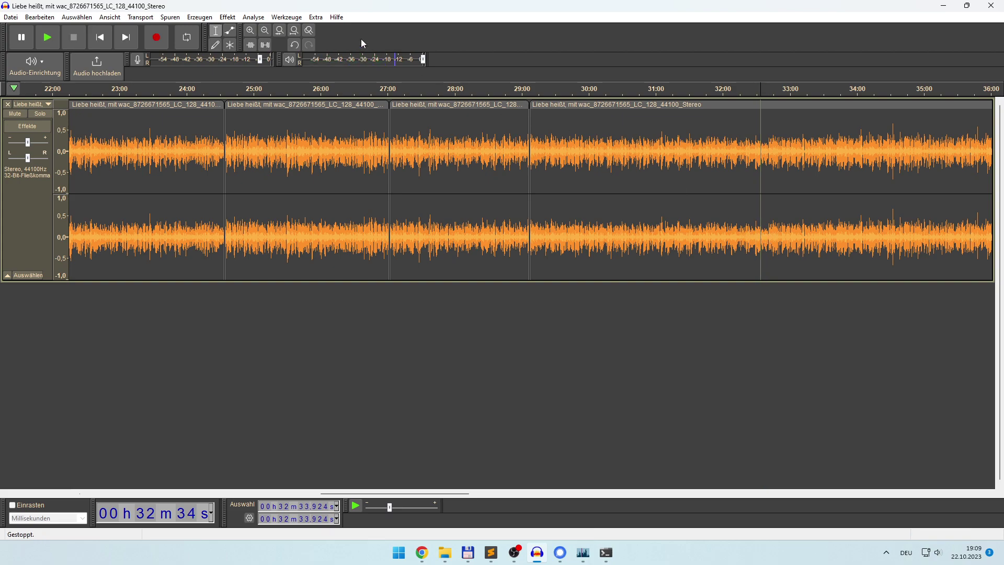
Step: Pinpoint the start of the unwanted passage by playback and split the clip at about 32:23
click(250, 30)
click(250, 31)
click(249, 31)
click(250, 31)
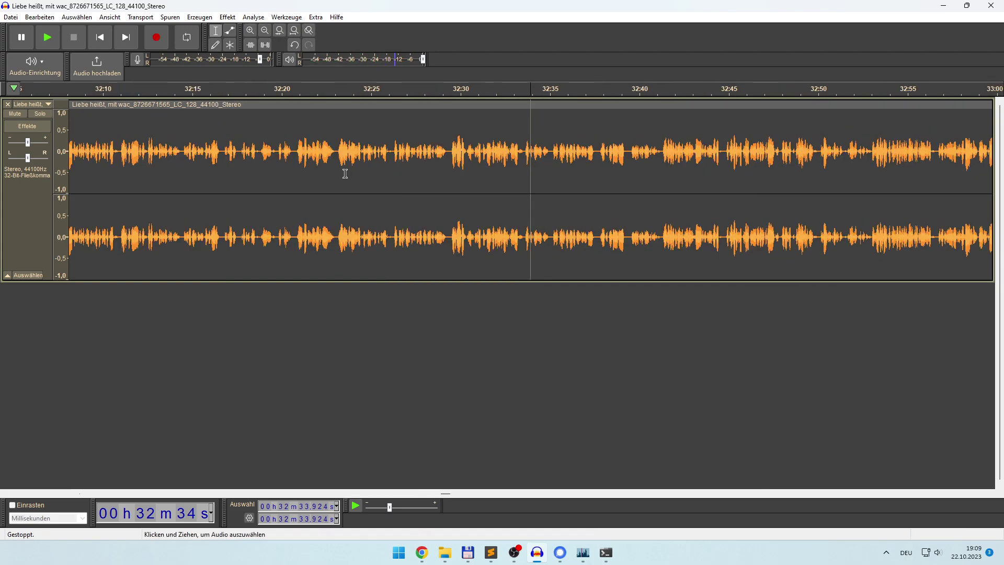
click(345, 157)
key(space)
click(172, 206)
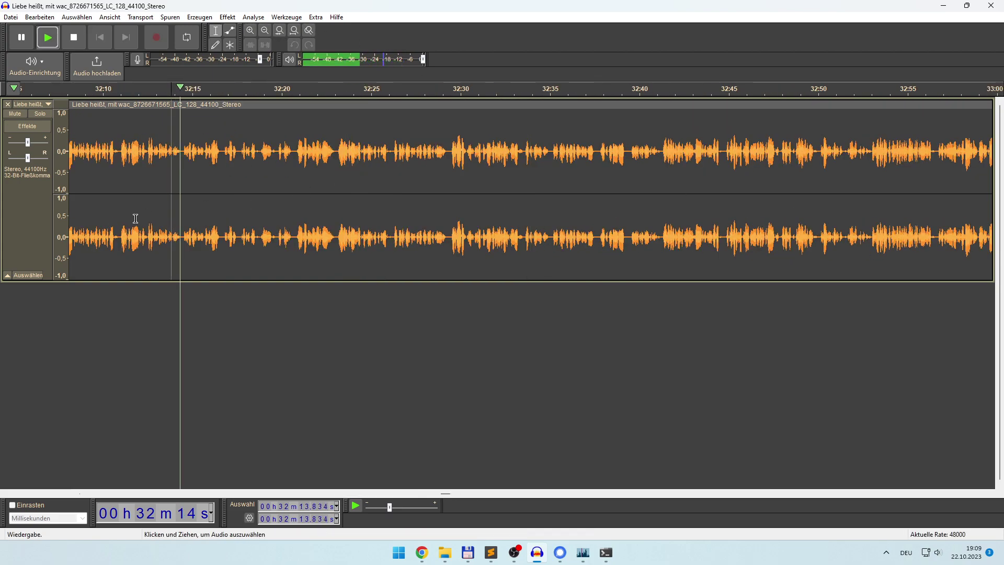
click(221, 235)
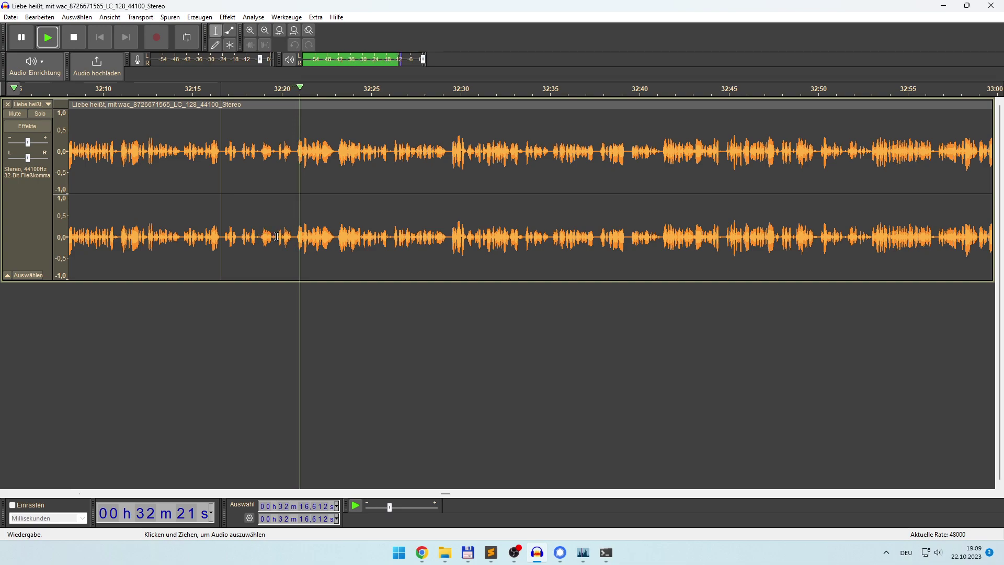
click(335, 236)
key(space)
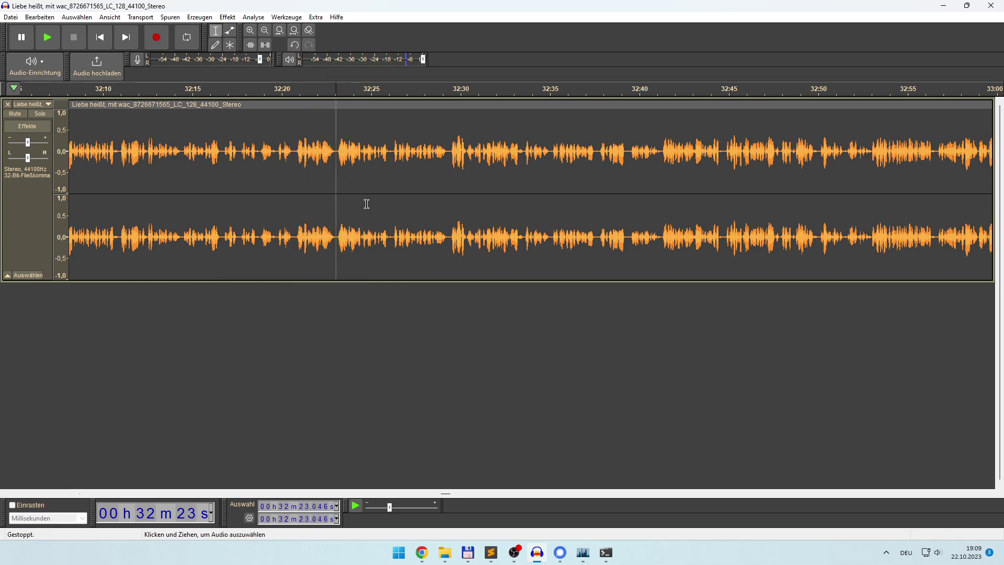
right_click(337, 120)
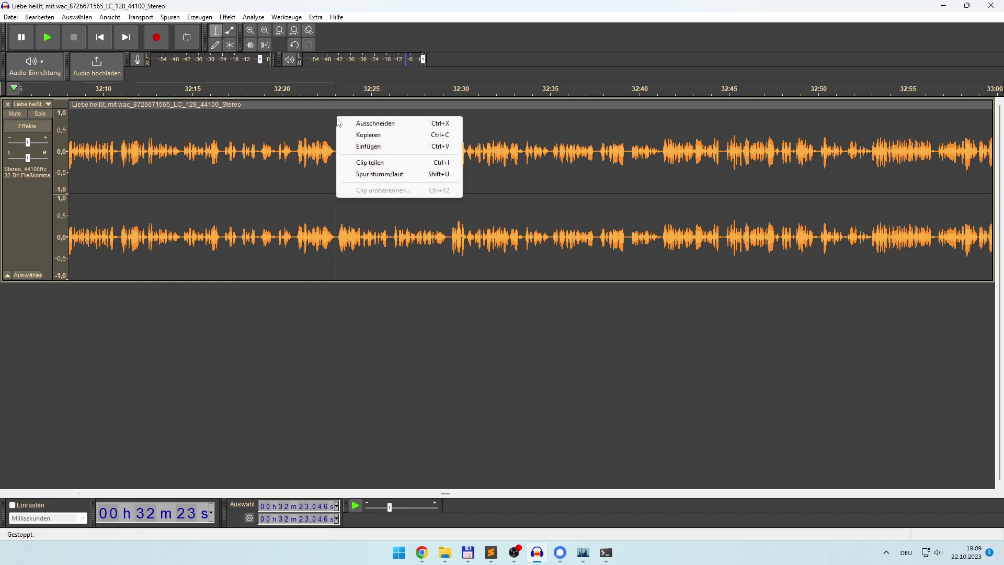
click(370, 163)
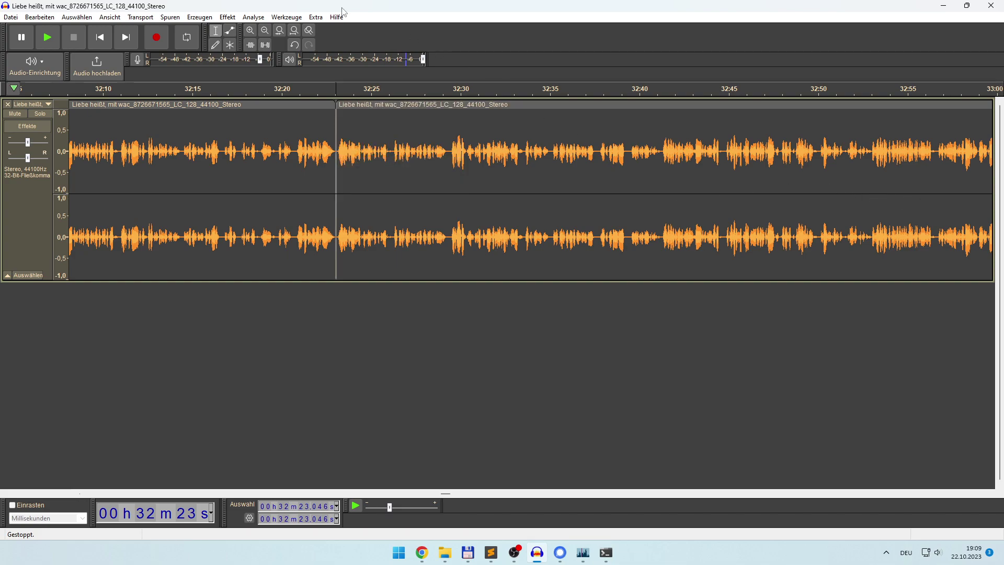
Step: Play the audio at several points between about 32:40 and 32:54 to find the end of the unwanted passage
click(264, 32)
click(708, 219)
key(space)
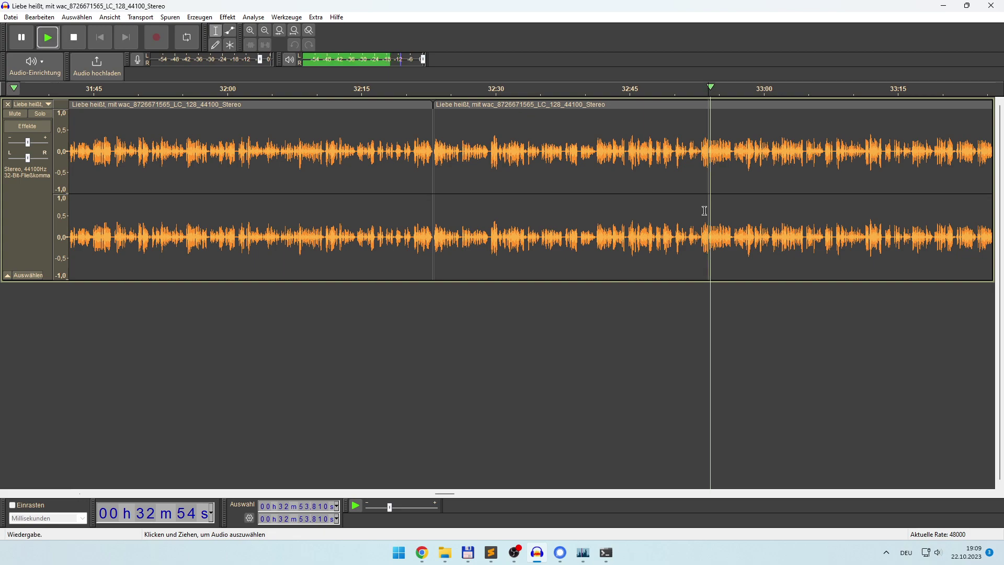
click(690, 230)
key(space)
click(666, 232)
key(space)
key(space)
click(595, 241)
key(space)
key(space)
click(585, 241)
key(space)
key(space)
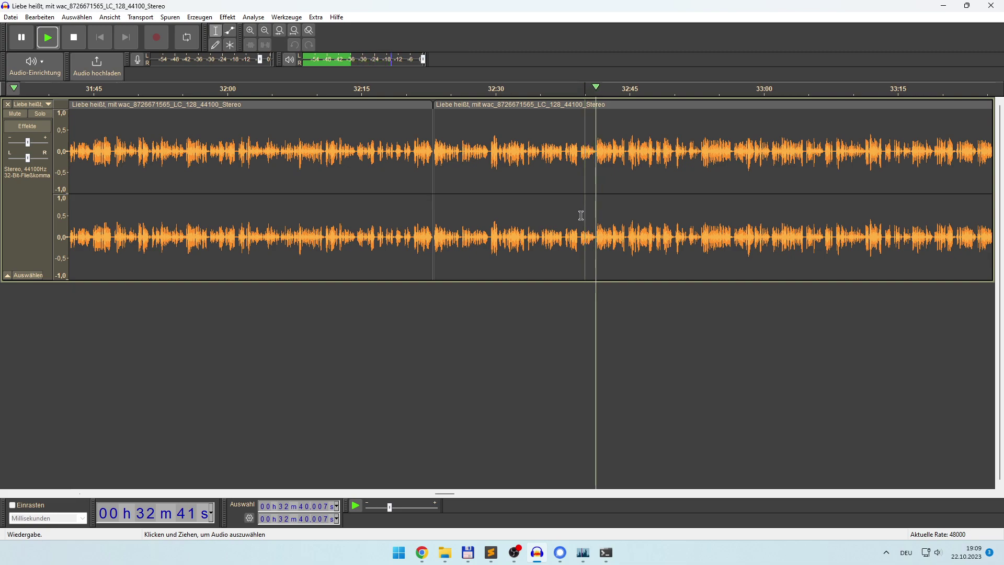
key(space)
key(space)
key(space)
Step: Delete the audio from about 32:23 to 32:41.2 and play from the cut to check the transition
drag(599, 188, 435, 195)
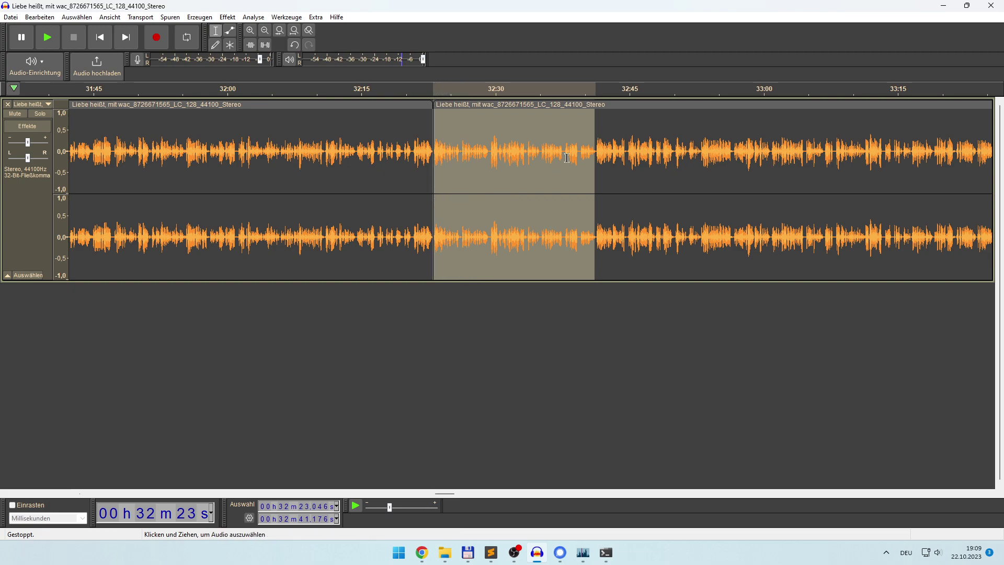
key(Left)
key(space)
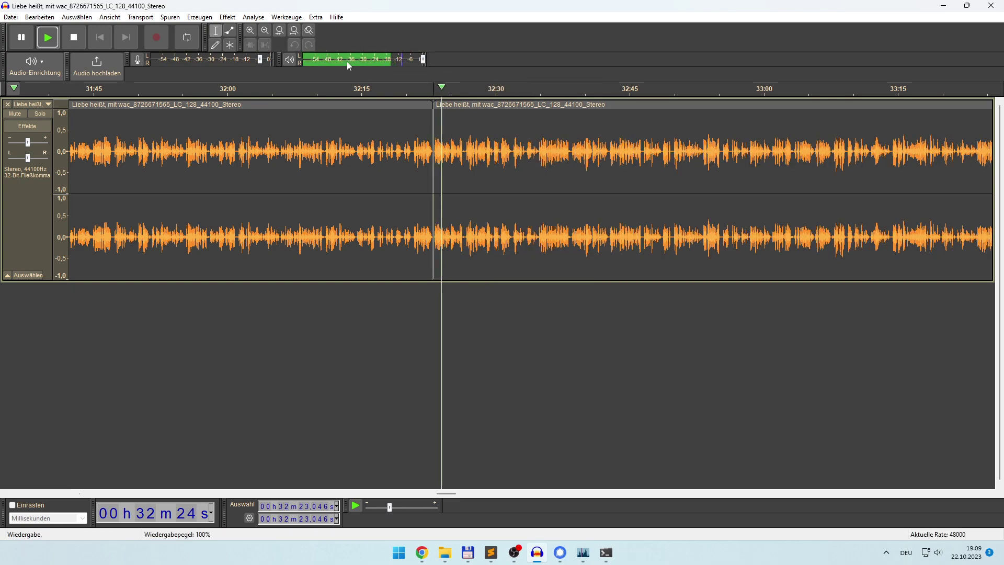
key(space)
Step: Listen at several points between the cut at 32:23 and about 36:48 to look for the next unwanted passage
click(266, 35)
click(522, 224)
key(space)
click(547, 228)
key(space)
key(space)
click(569, 230)
key(space)
key(space)
click(627, 235)
key(space)
key(space)
click(728, 240)
click(799, 241)
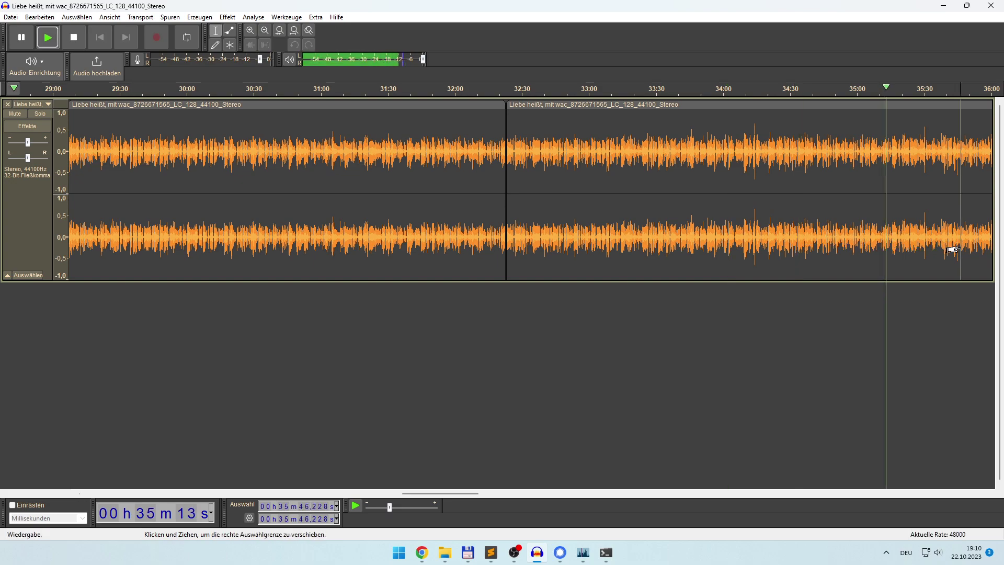
key(space)
click(271, 32)
click(271, 32)
click(270, 32)
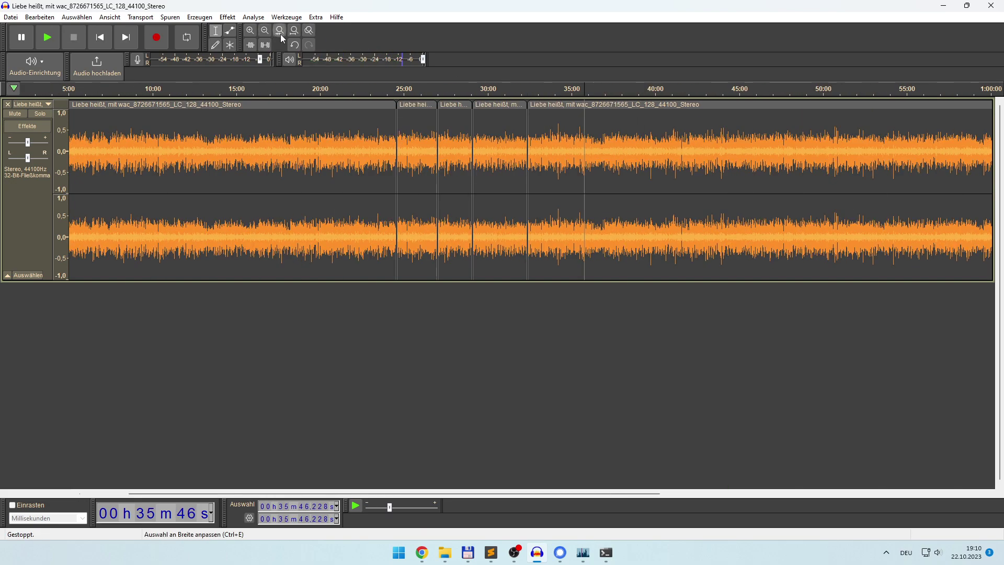
click(590, 202)
key(space)
click(602, 211)
key(space)
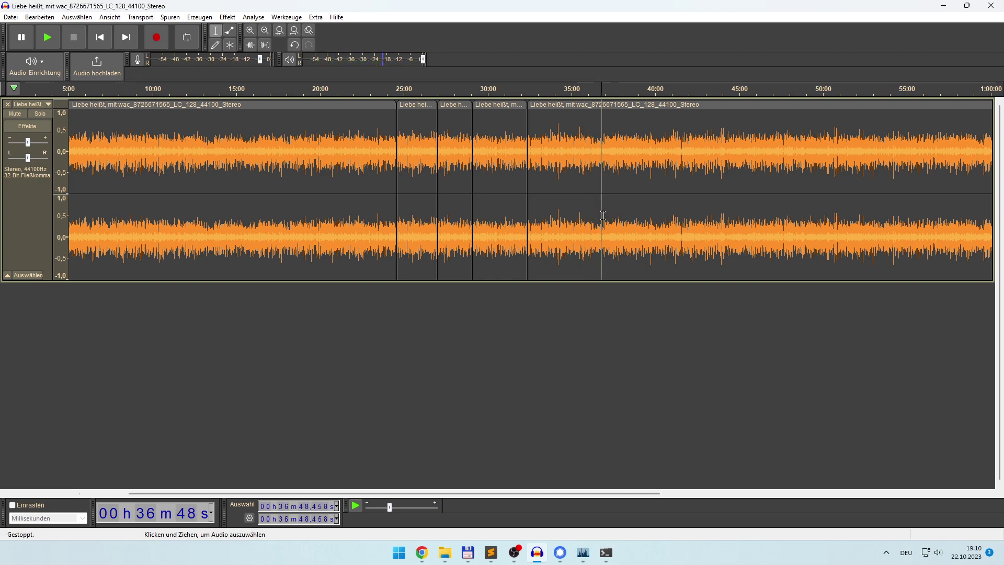
Step: Pinpoint the start of the unwanted passage by playback and split the clip at about 36:16.7
click(255, 32)
click(255, 32)
click(255, 31)
key(space)
click(456, 212)
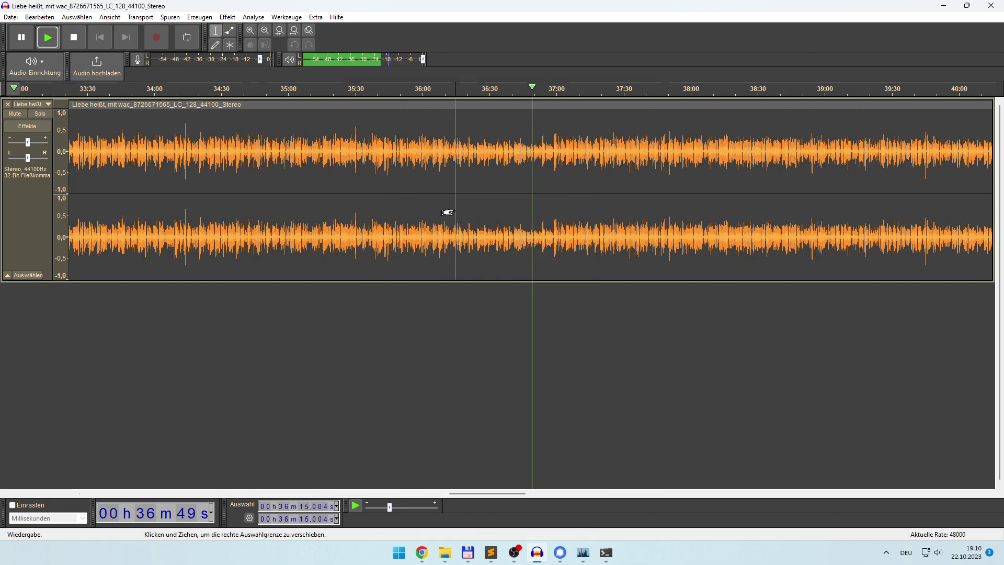
click(484, 223)
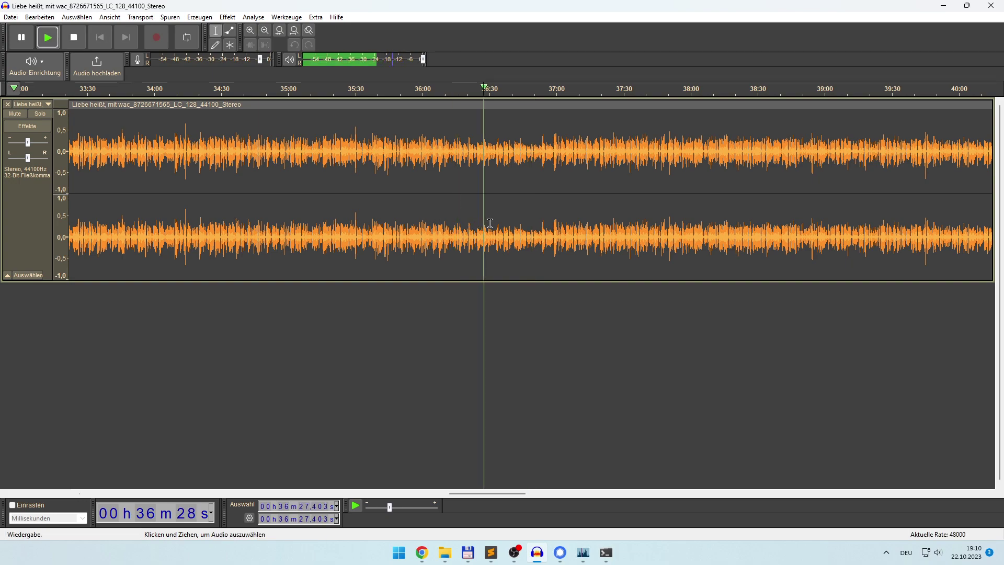
click(471, 224)
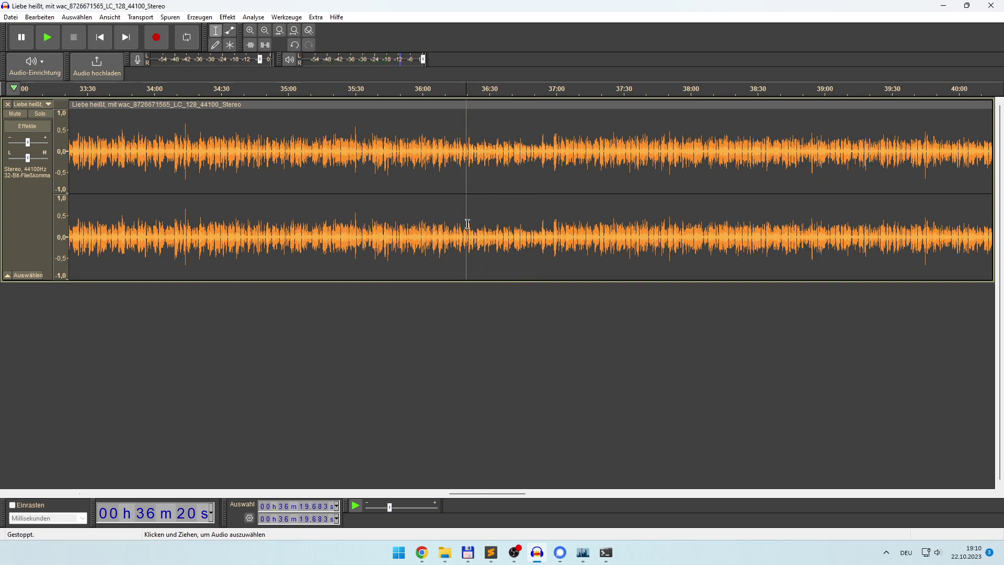
click(455, 224)
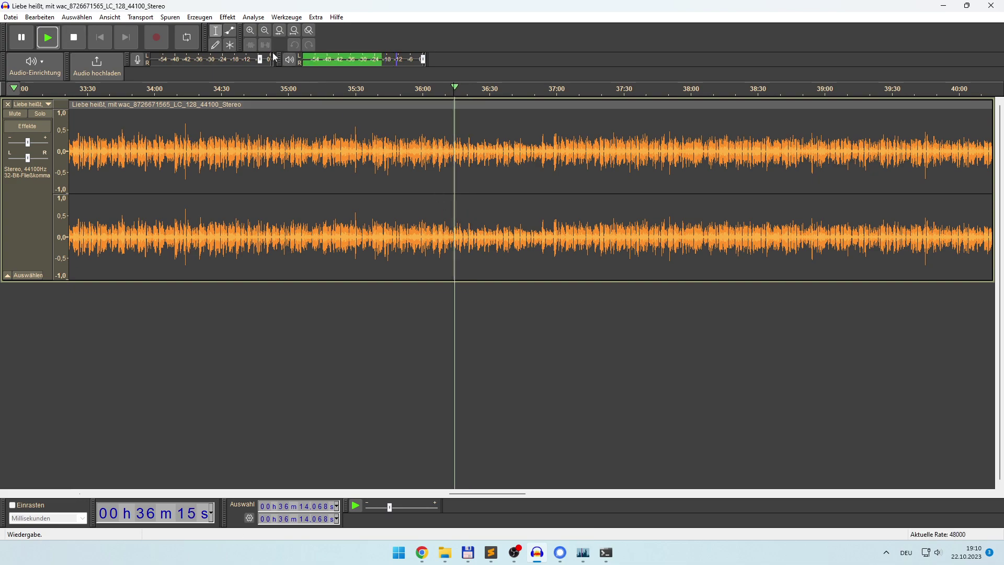
click(252, 30)
click(252, 29)
click(252, 30)
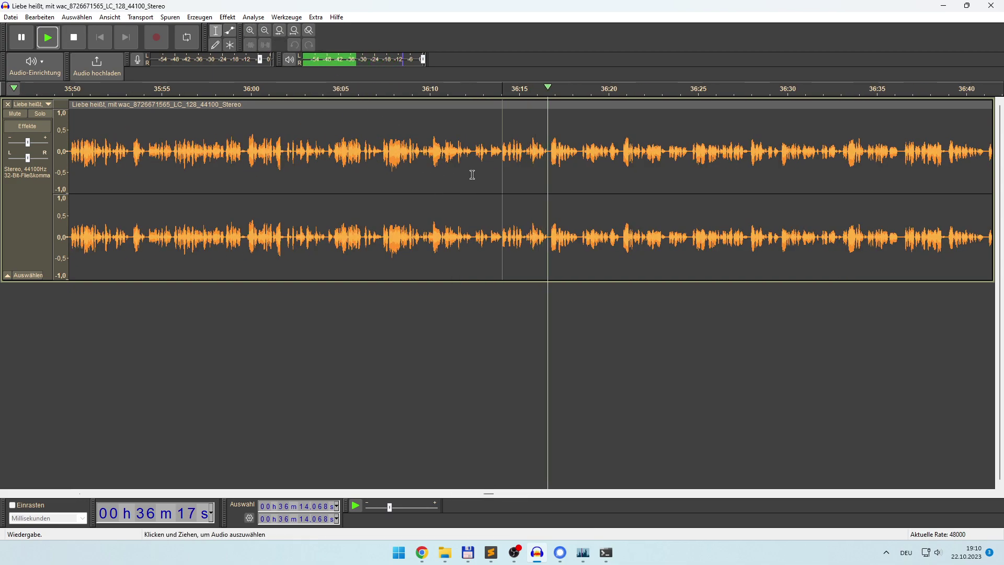
click(549, 234)
key(space)
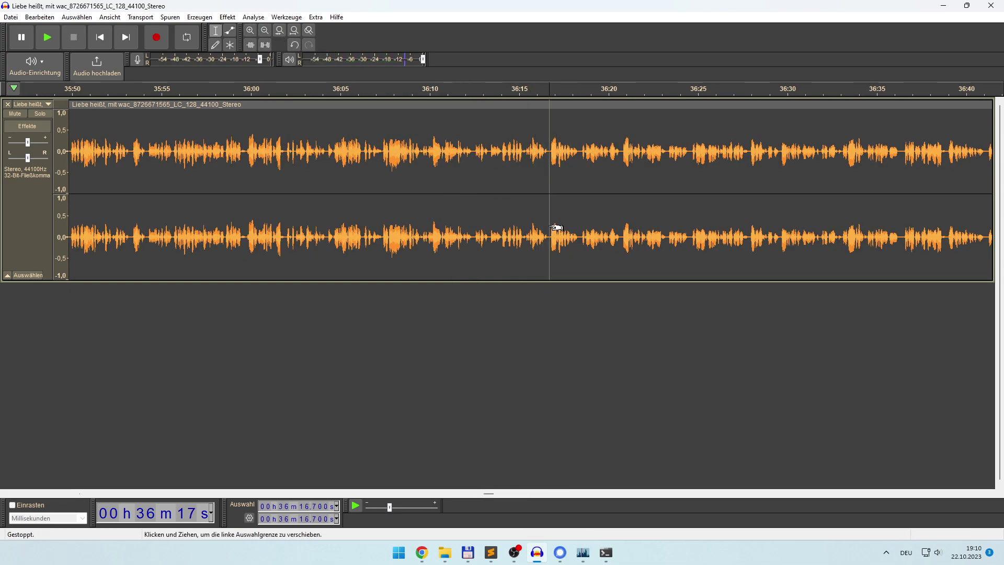
right_click(551, 229)
click(581, 272)
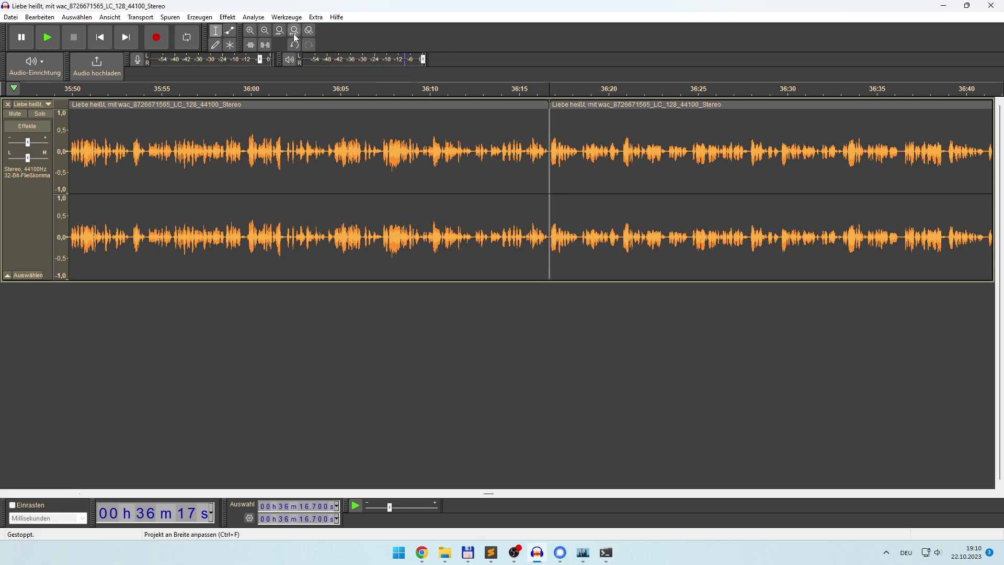
Step: Find the end of the unwanted passage by playback and delete the audio from about 36:17 to 36:59
click(265, 30)
click(264, 30)
click(265, 30)
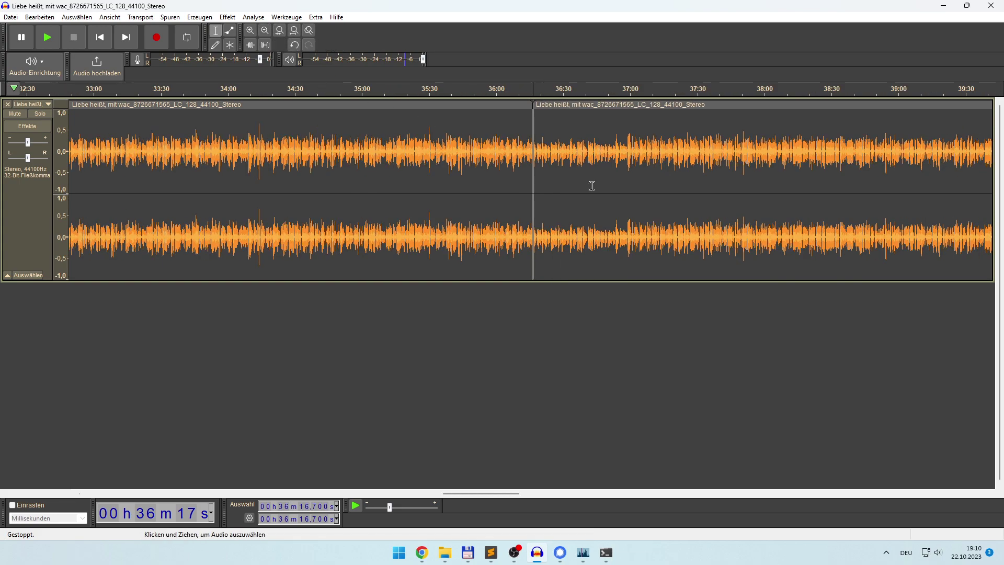
key(space)
key(space)
click(579, 230)
click(592, 233)
click(614, 235)
click(626, 235)
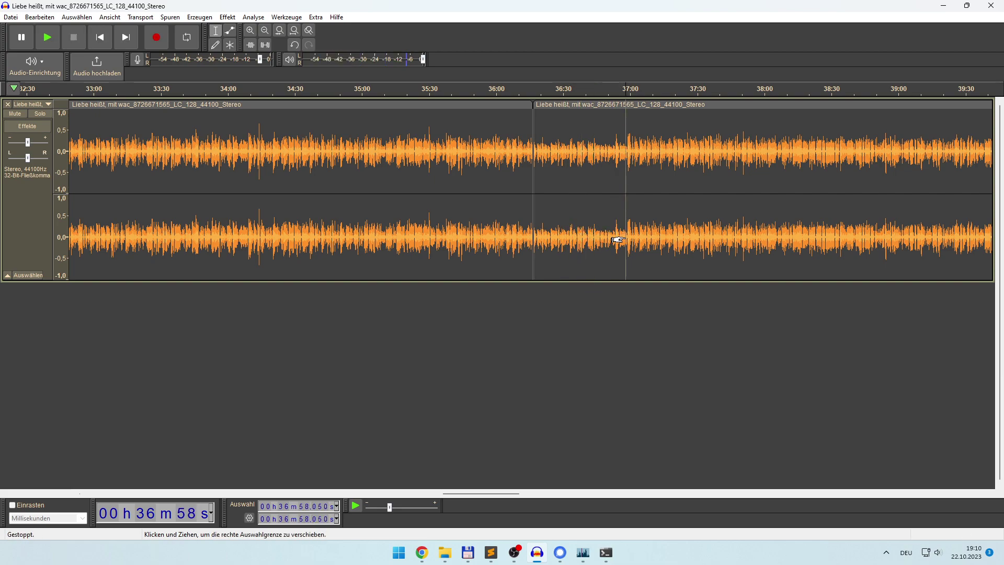
key(space)
click(253, 30)
click(253, 30)
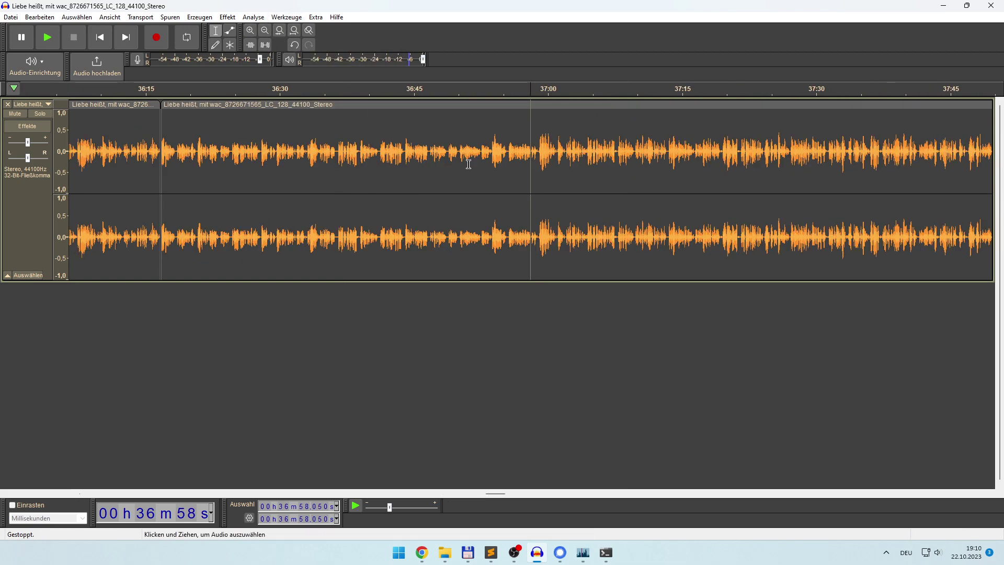
drag(539, 233, 169, 224)
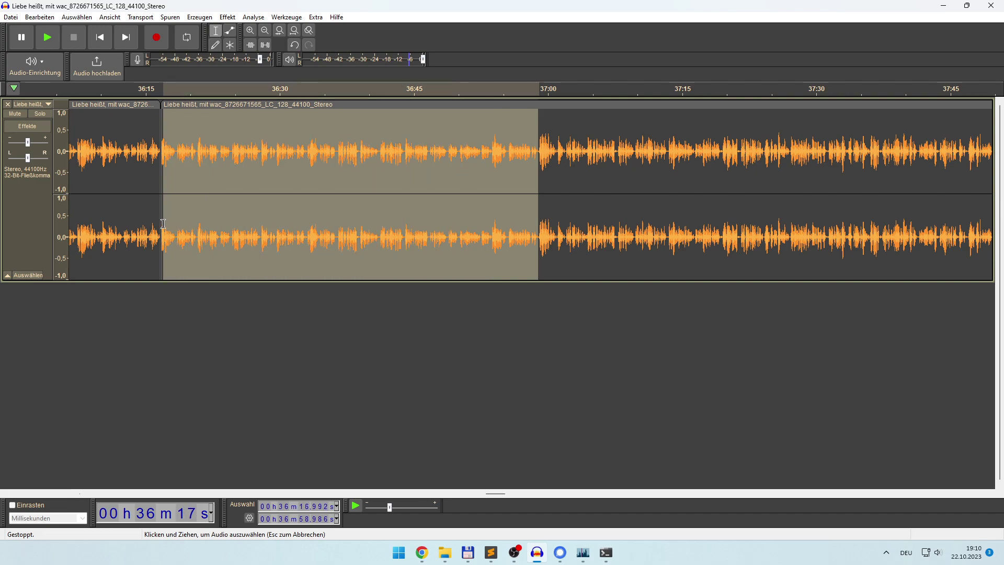
key(Delete)
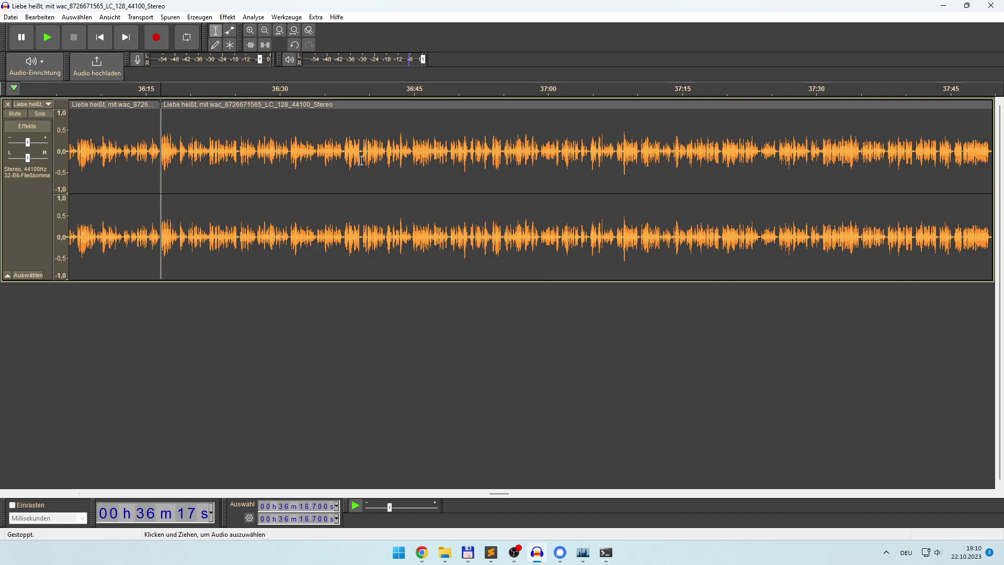
Step: Play the audio after the cut at 36:17 and again from about 36:27 to check how it continues
key(space)
click(252, 217)
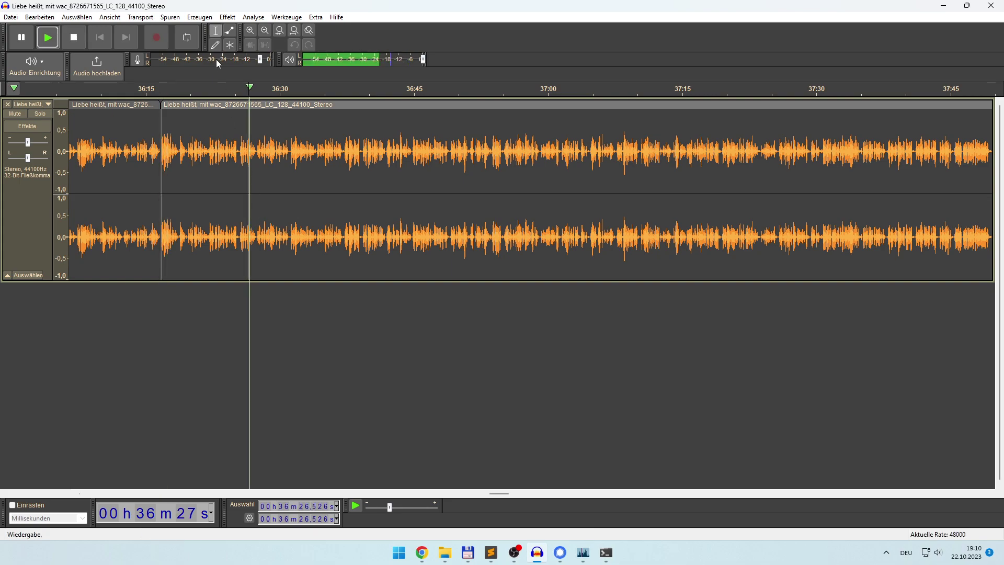
key(space)
Step: Listen at several points between about 36:27 and 39:15 to look for the next unwanted passage
click(266, 31)
click(265, 31)
click(266, 31)
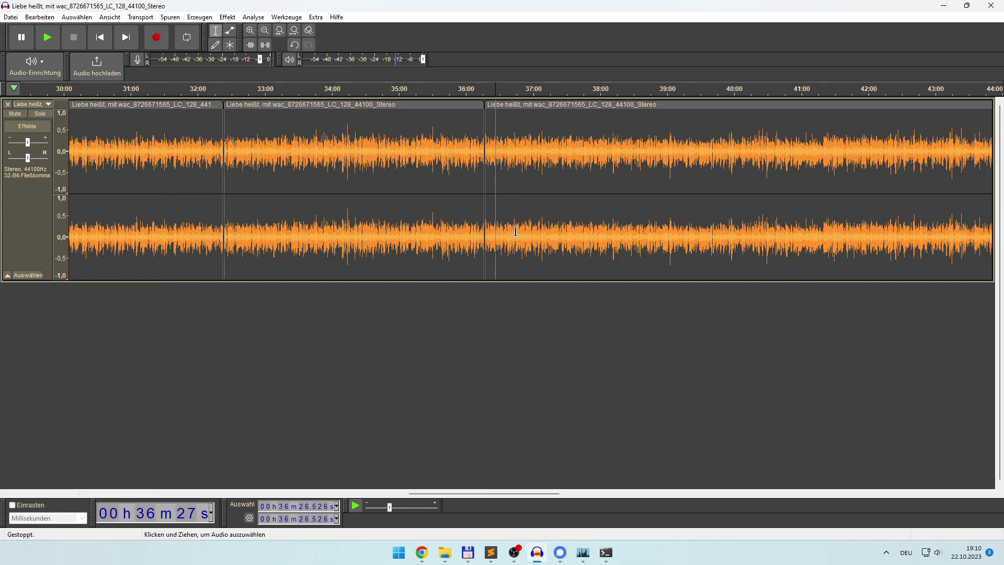
key(space)
click(551, 236)
key(space)
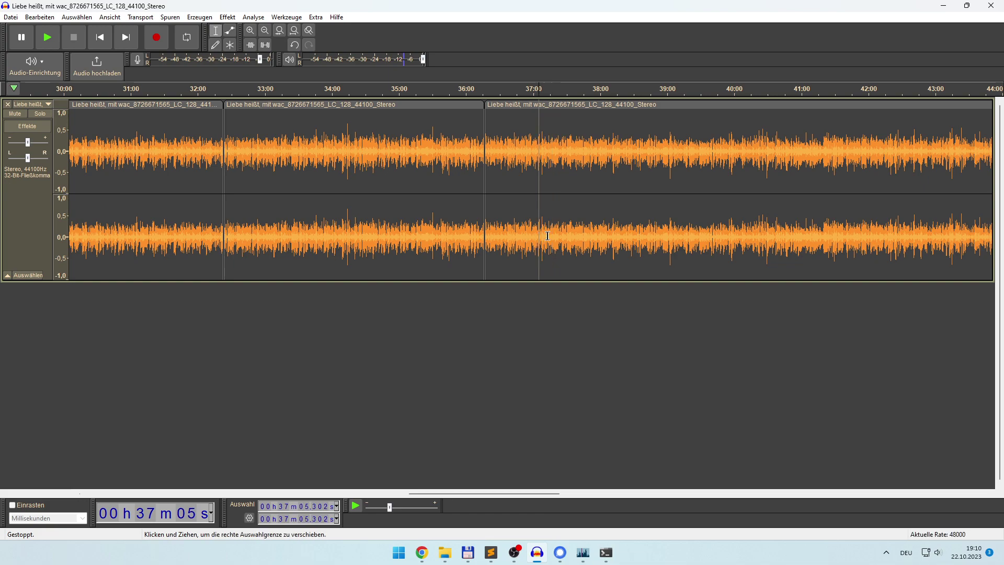
key(space)
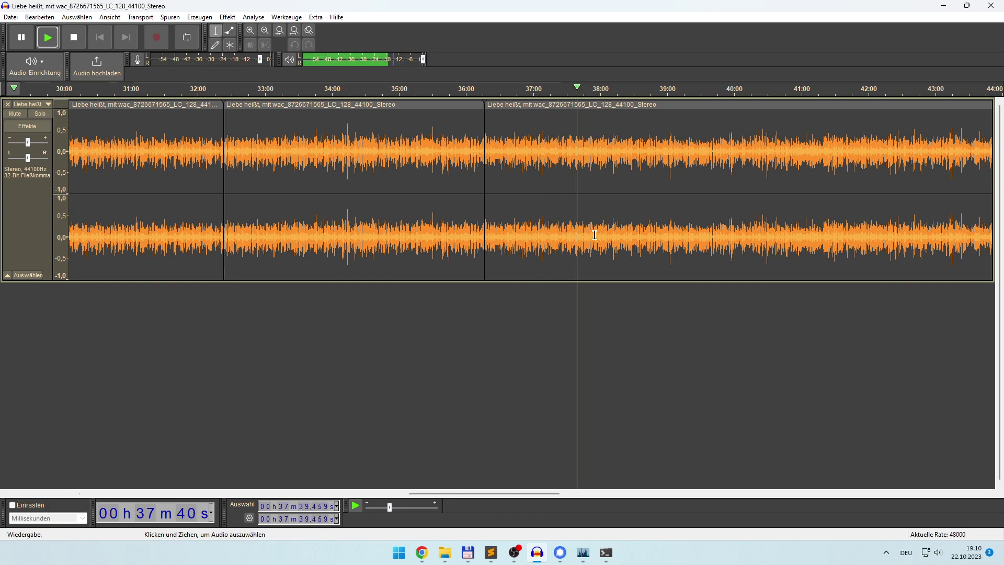
click(616, 234)
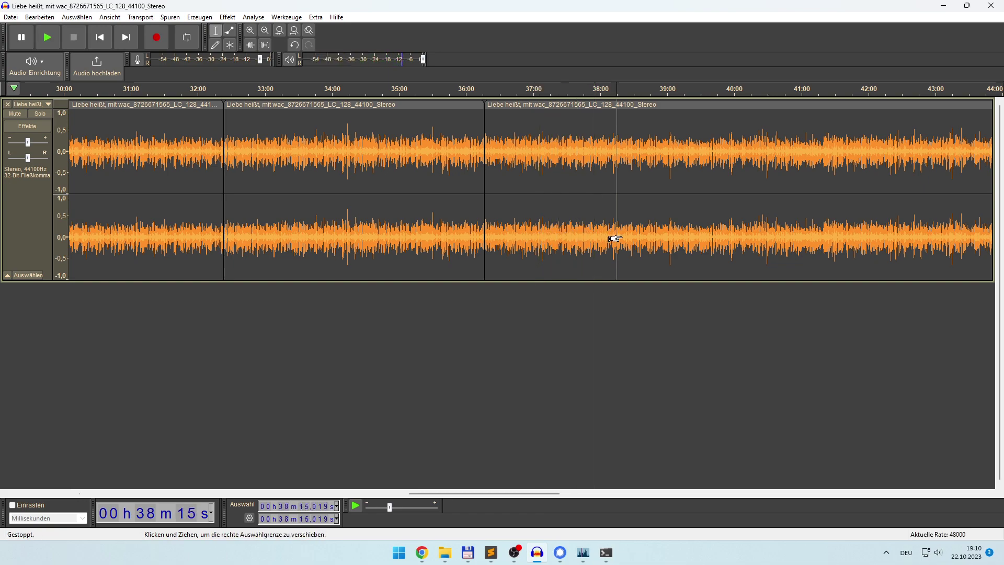
click(636, 235)
click(652, 236)
click(668, 236)
click(683, 236)
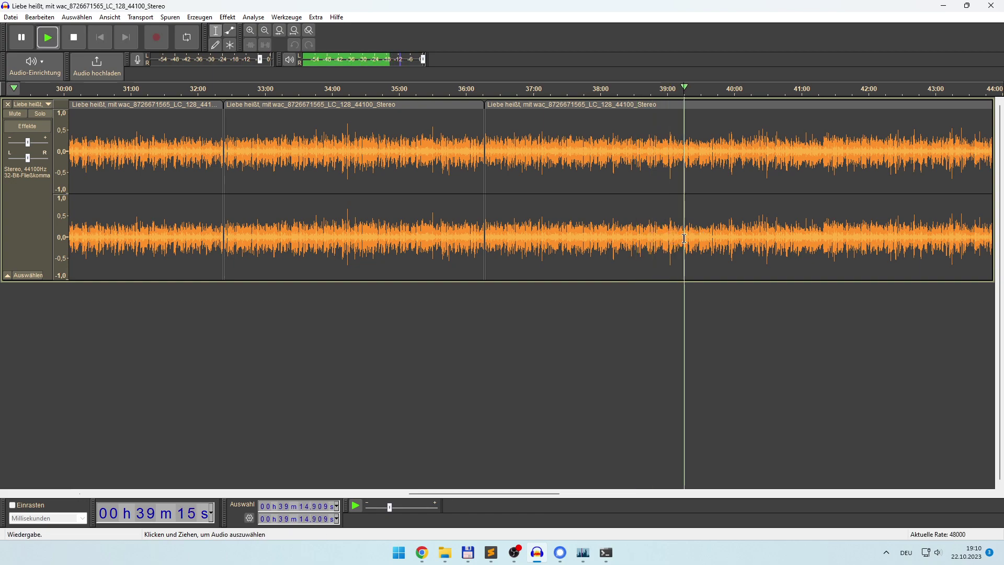
Step: Pinpoint the start of the next unwanted passage by playback and split the clip at about 39:14.7
key(space)
click(251, 31)
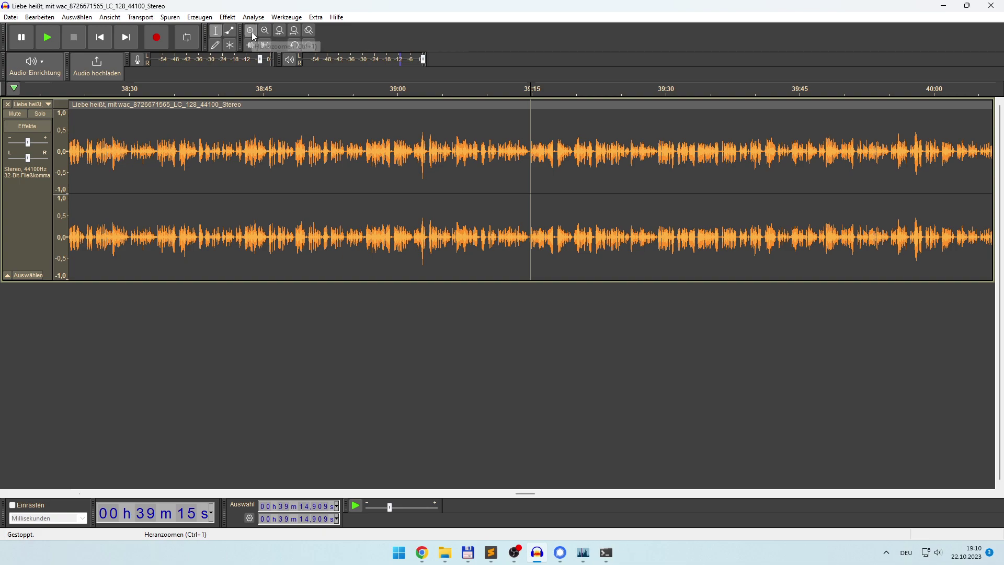
click(252, 31)
key(space)
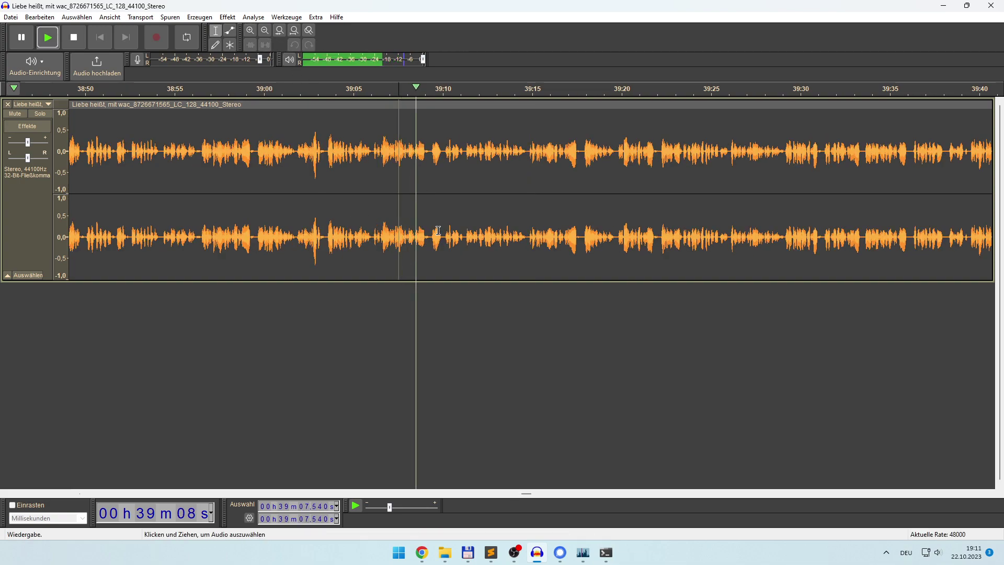
click(528, 239)
key(space)
click(519, 237)
key(space)
right_click(528, 238)
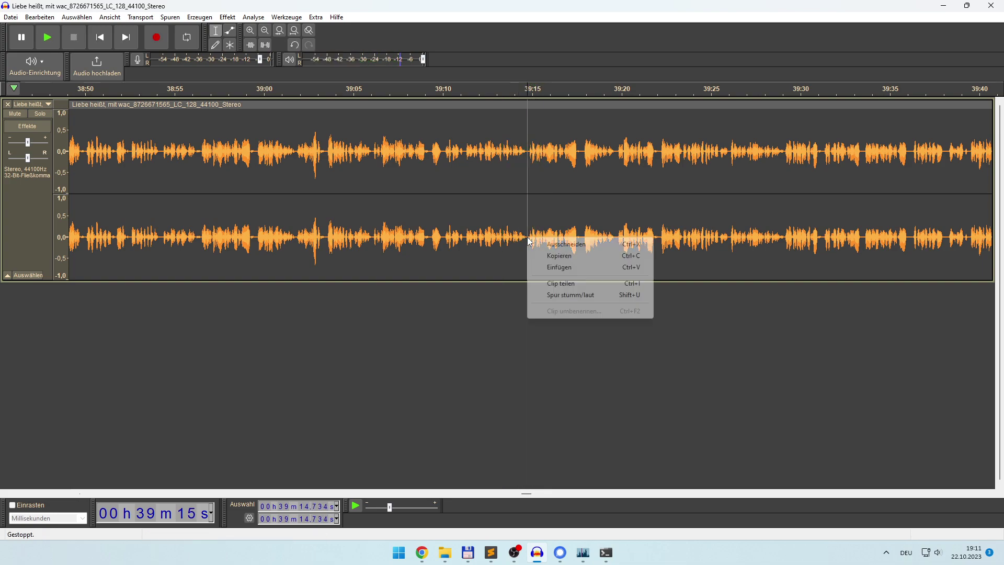
click(552, 284)
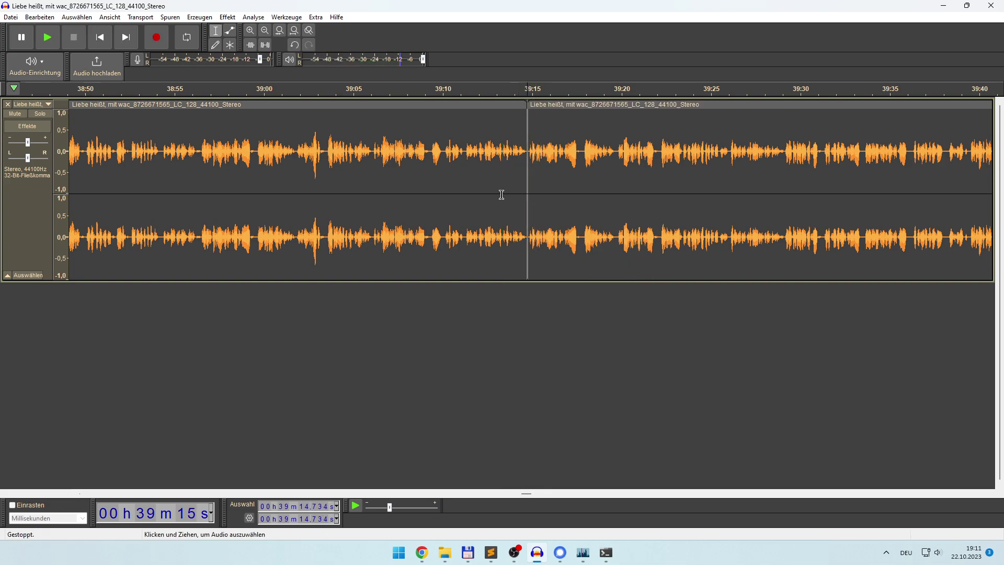
Step: Find the end of the unwanted passage by playback and delete the audio from about 39:14.7 to 39:39.4
click(265, 31)
click(265, 32)
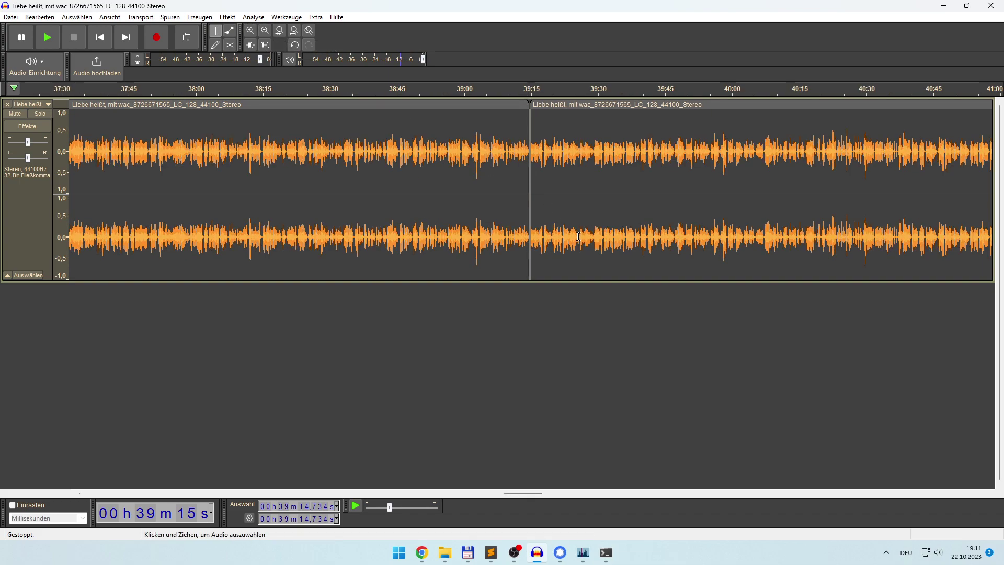
key(space)
click(636, 243)
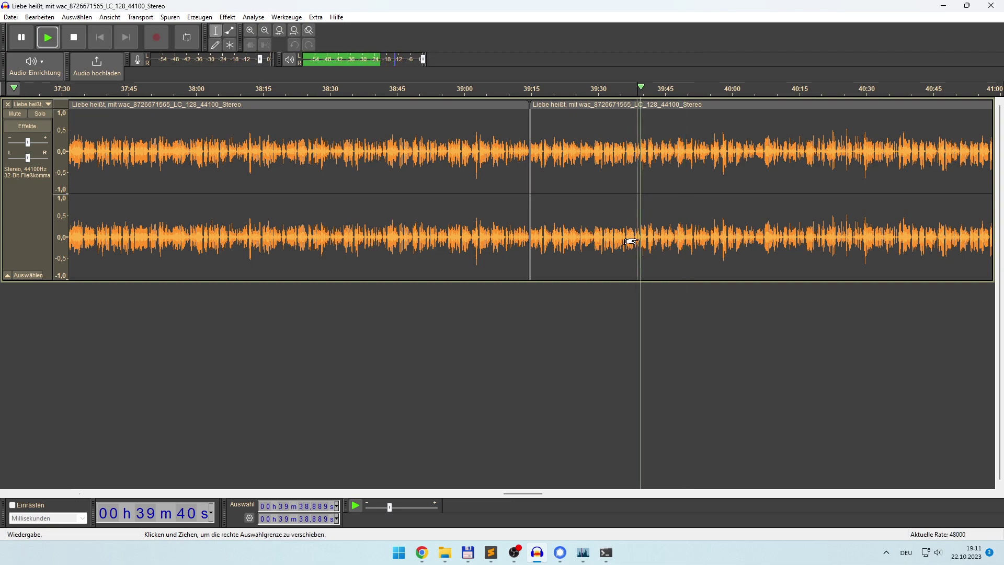
key(space)
click(250, 30)
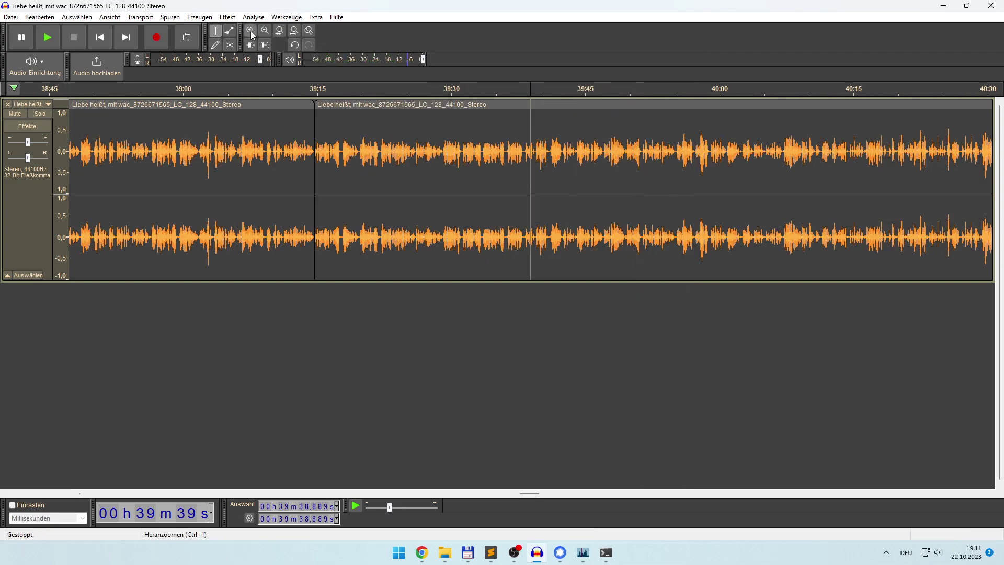
click(250, 30)
key(space)
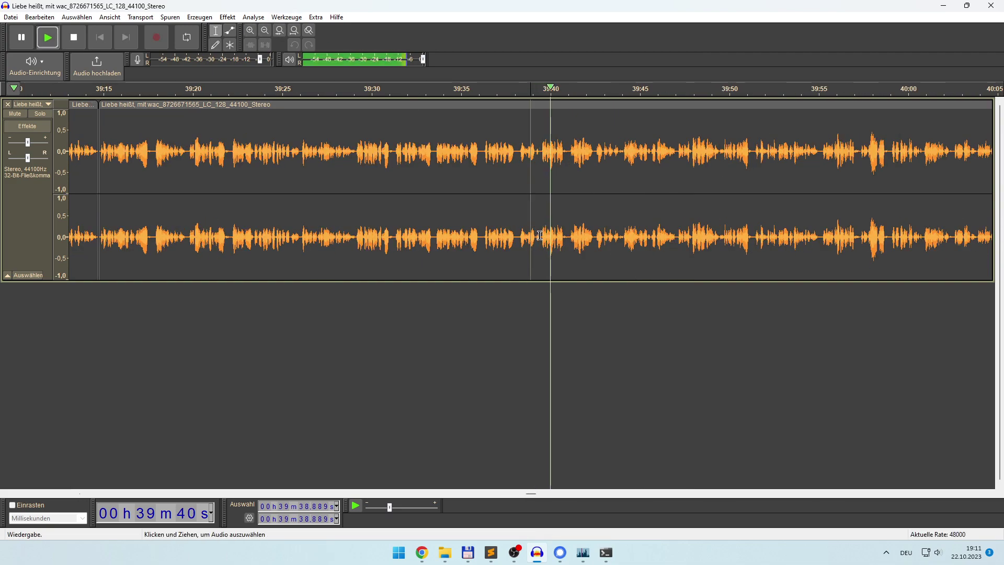
click(539, 207)
key(space)
drag(546, 209, 99, 190)
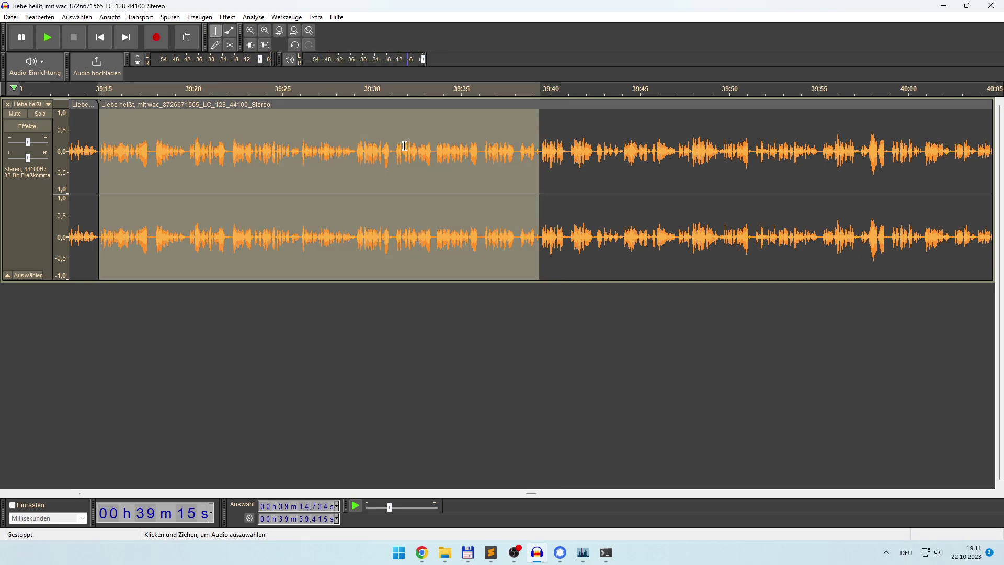
click(404, 146)
Step: Play the audio after the 39:15 cut from about 39:30 and at further points up to about 40:07
click(372, 213)
key(space)
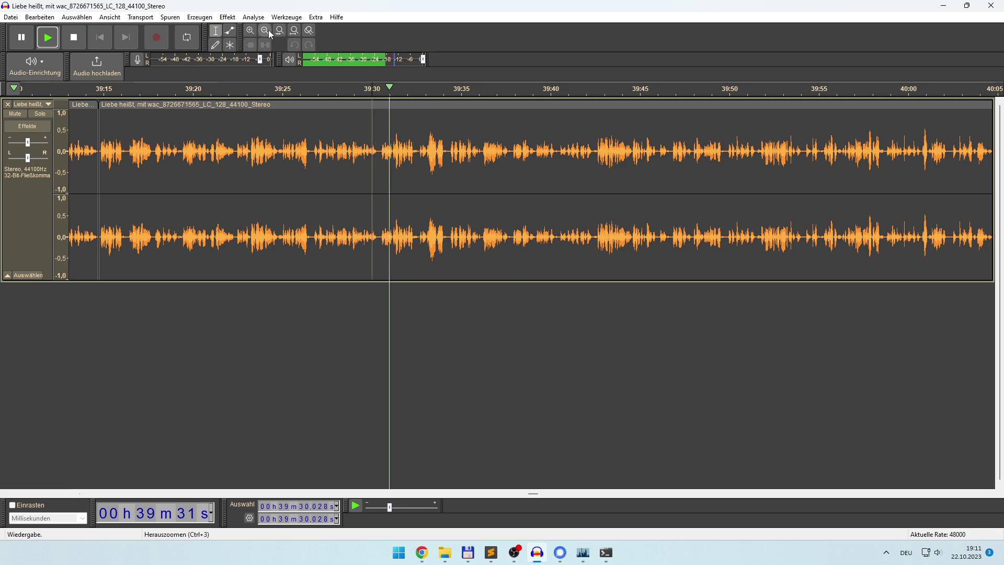
click(268, 30)
click(535, 235)
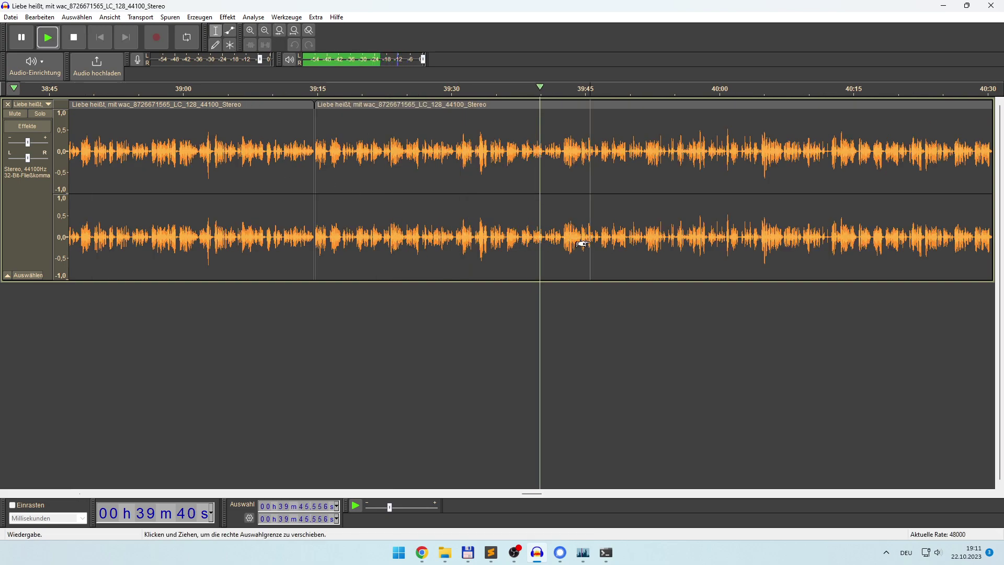
click(662, 236)
click(783, 233)
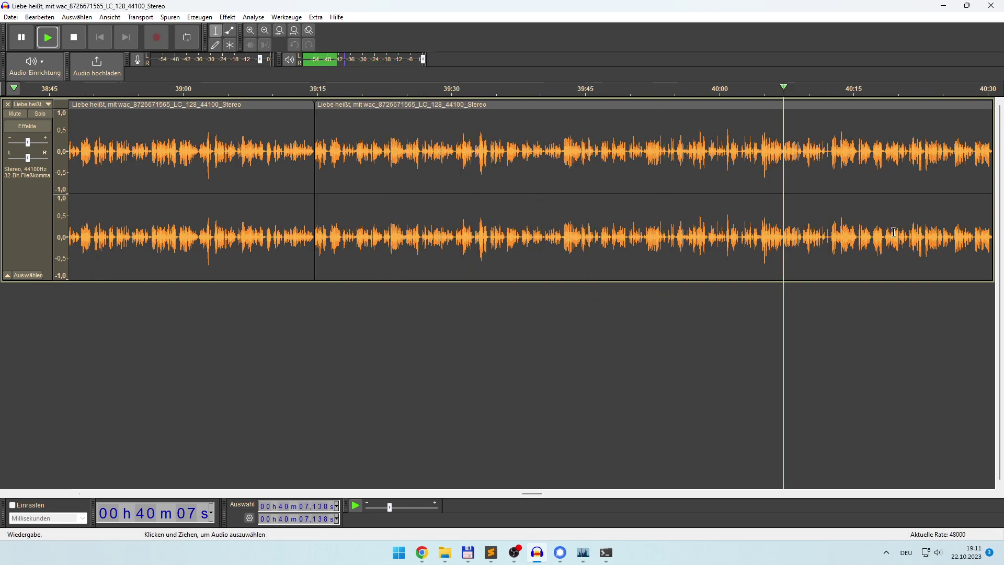
key(space)
Step: Locate the start of the next unwanted passage by playback and split the clip at about 40:15.5
click(266, 30)
click(267, 31)
click(267, 30)
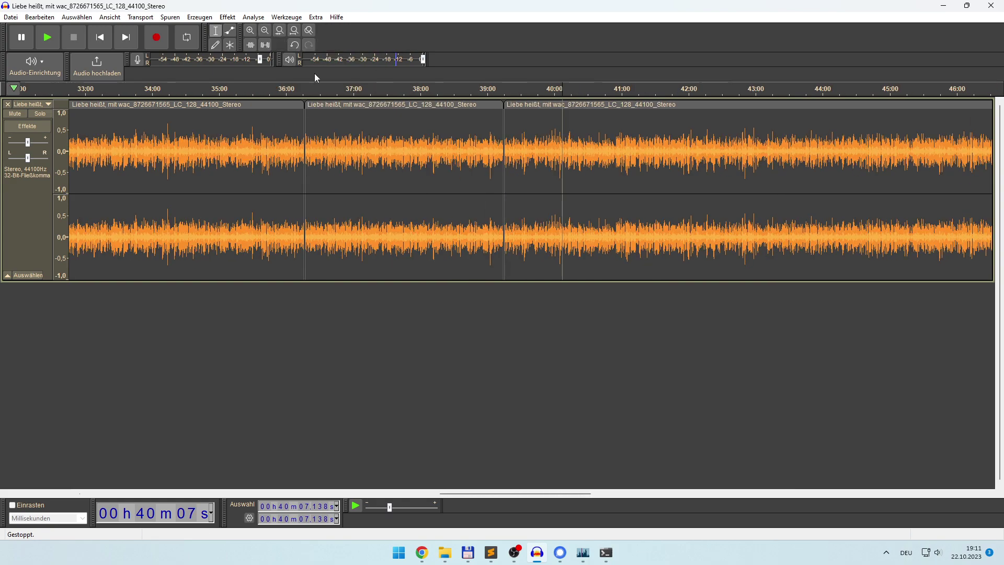
click(579, 206)
key(space)
click(569, 228)
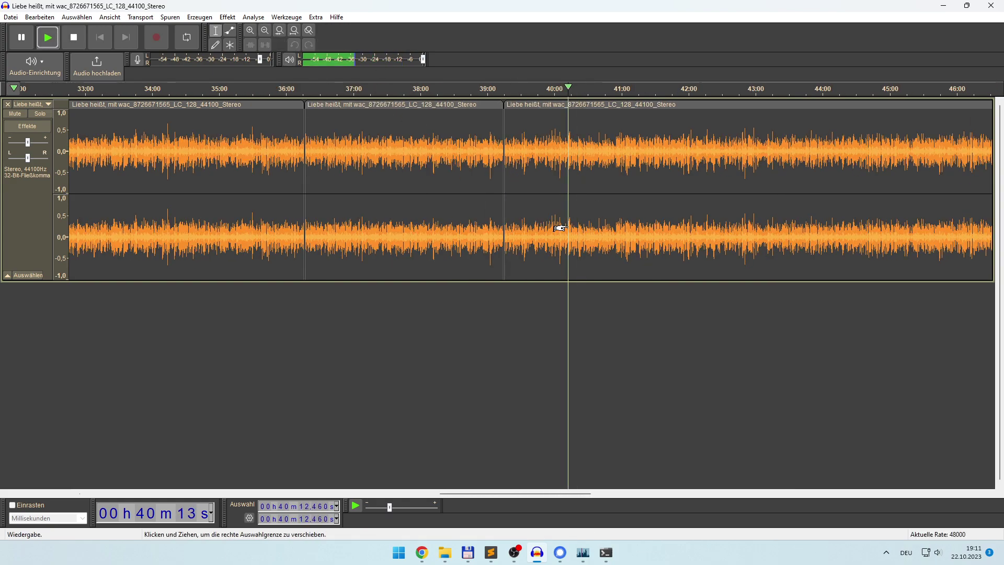
click(250, 30)
click(250, 29)
click(250, 29)
click(250, 30)
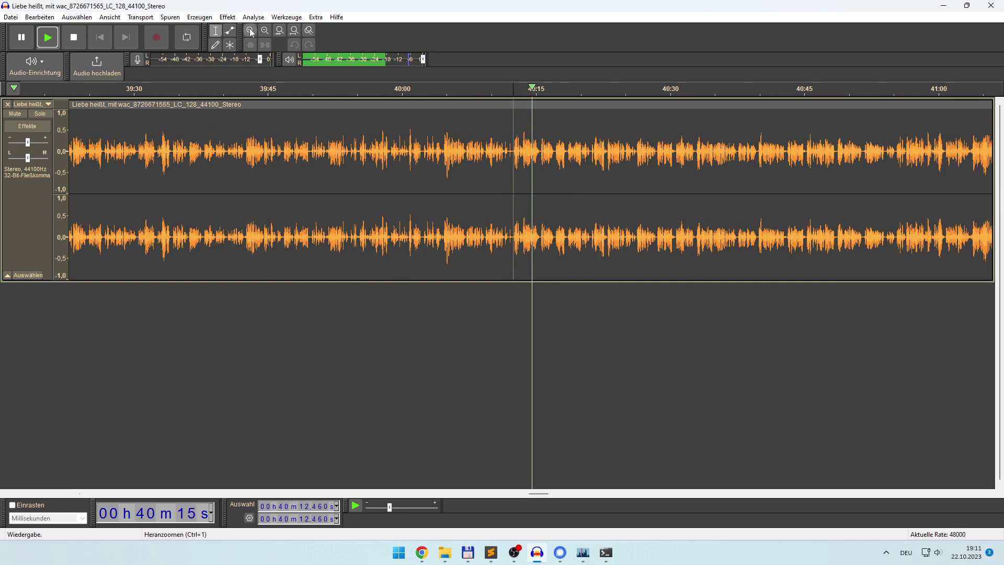
click(545, 233)
right_click(545, 233)
click(585, 275)
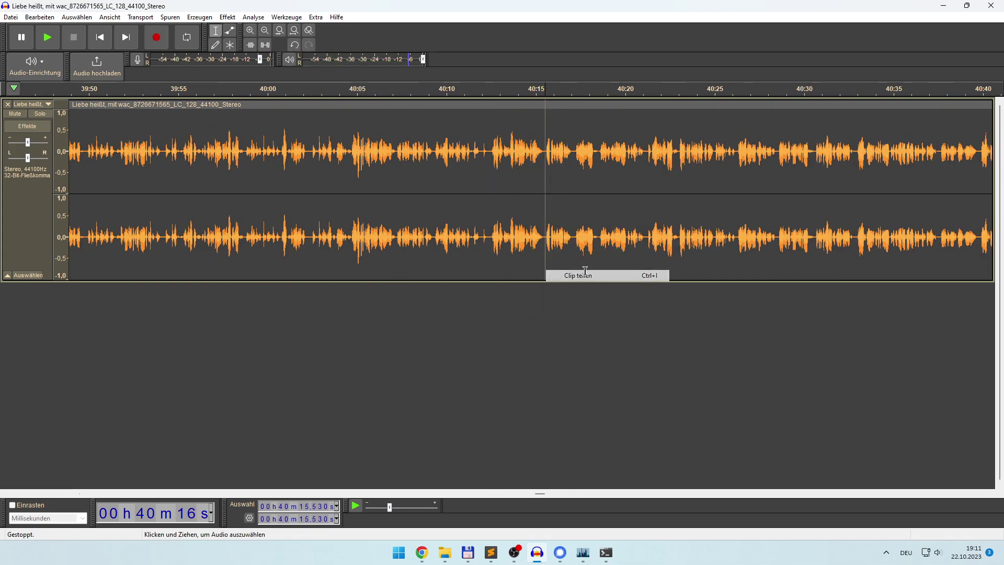
Step: Find where the unwanted passage ends by playback and delete the audio from about 40:15.5 to 40:55.3
click(265, 30)
click(265, 30)
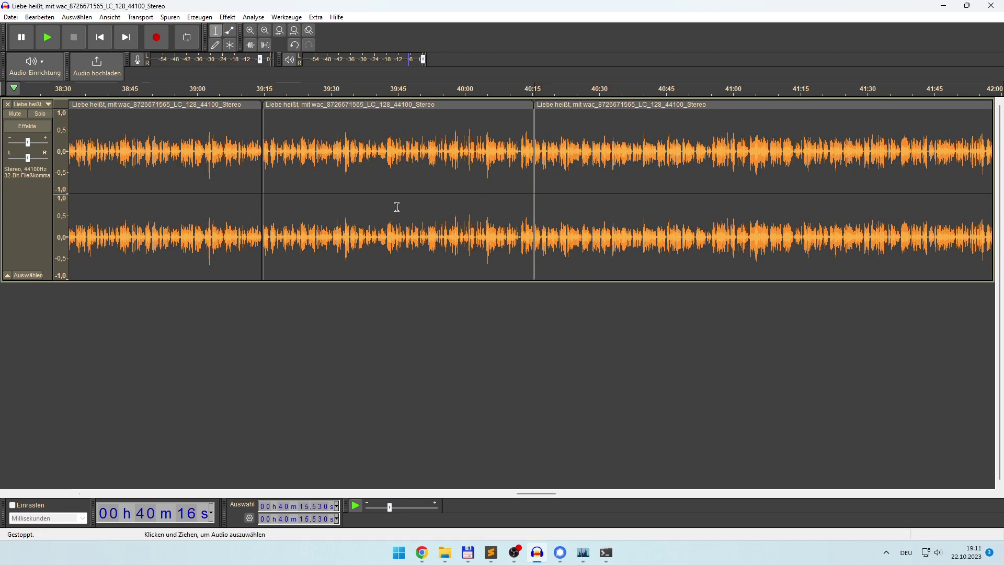
key(space)
click(619, 234)
click(664, 235)
click(707, 235)
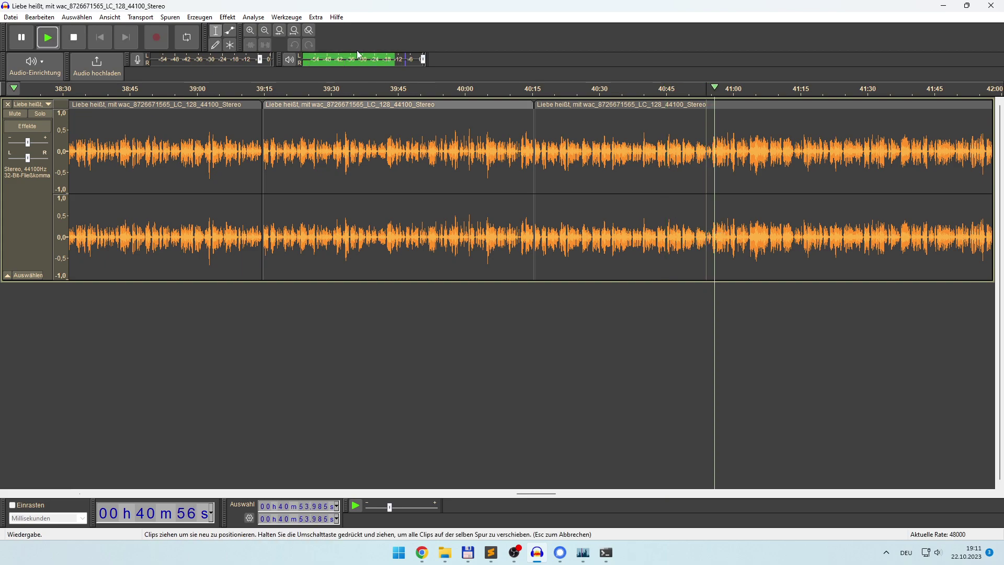
key(space)
click(251, 30)
key(space)
key(space)
drag(543, 237, 191, 240)
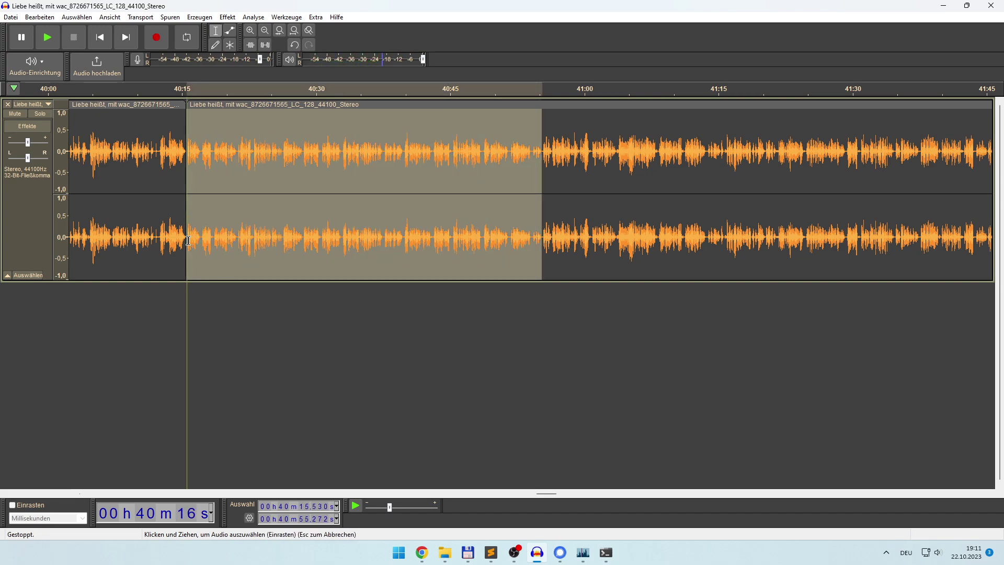
key(Delete)
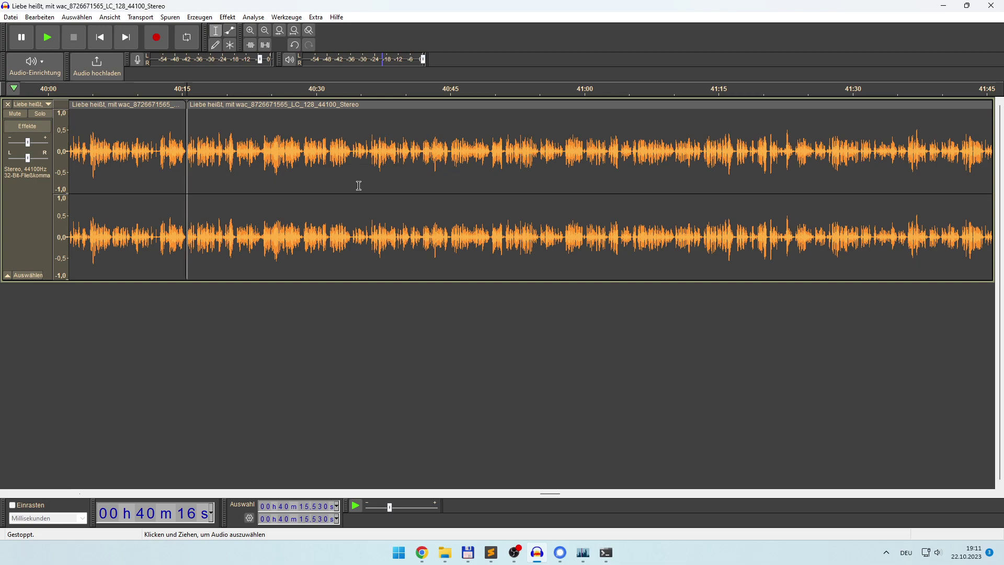
Step: Listen at short intervals between about 40:23 and 47:36 to look for further unwanted passages
click(266, 29)
click(266, 29)
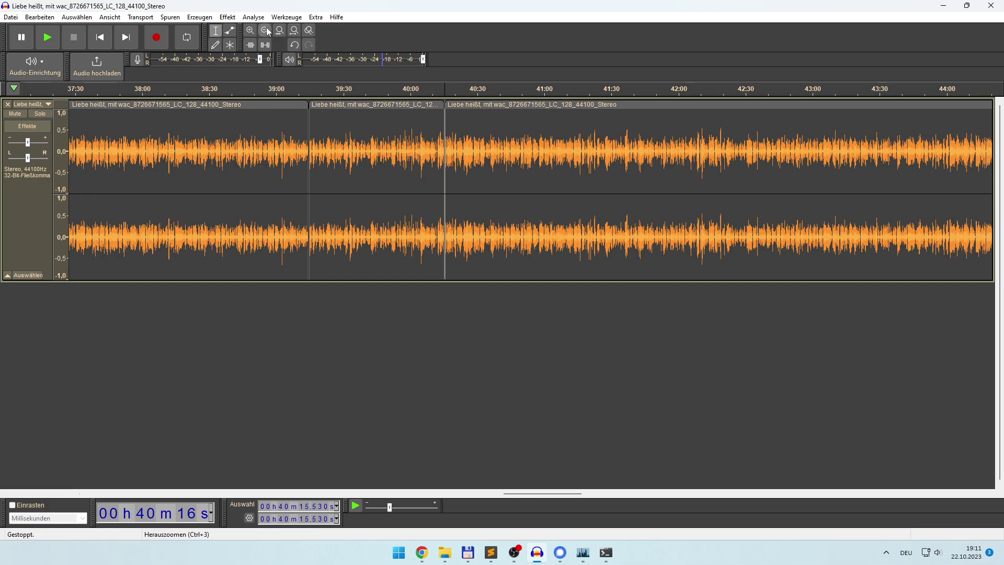
click(265, 29)
key(space)
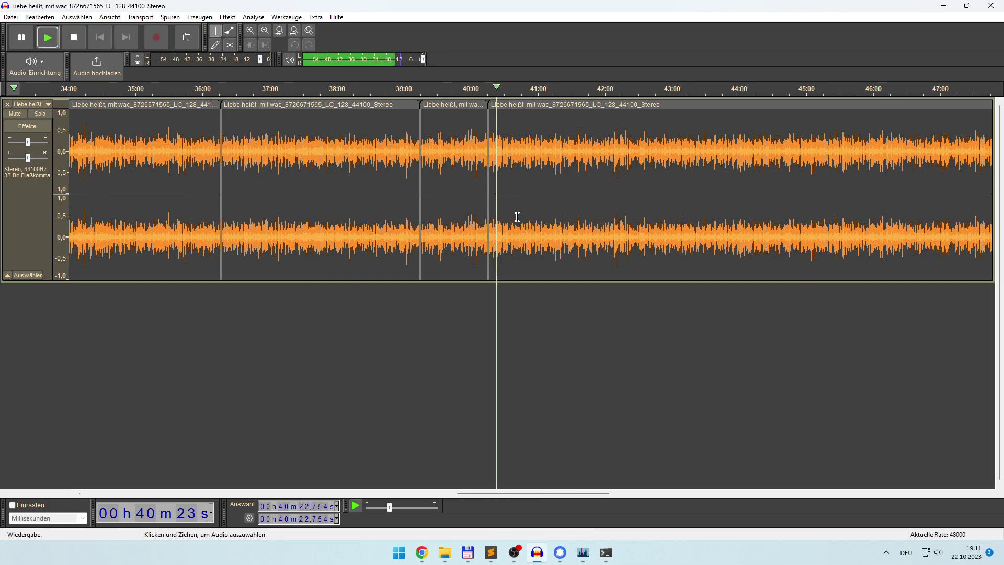
click(514, 217)
click(536, 223)
click(553, 223)
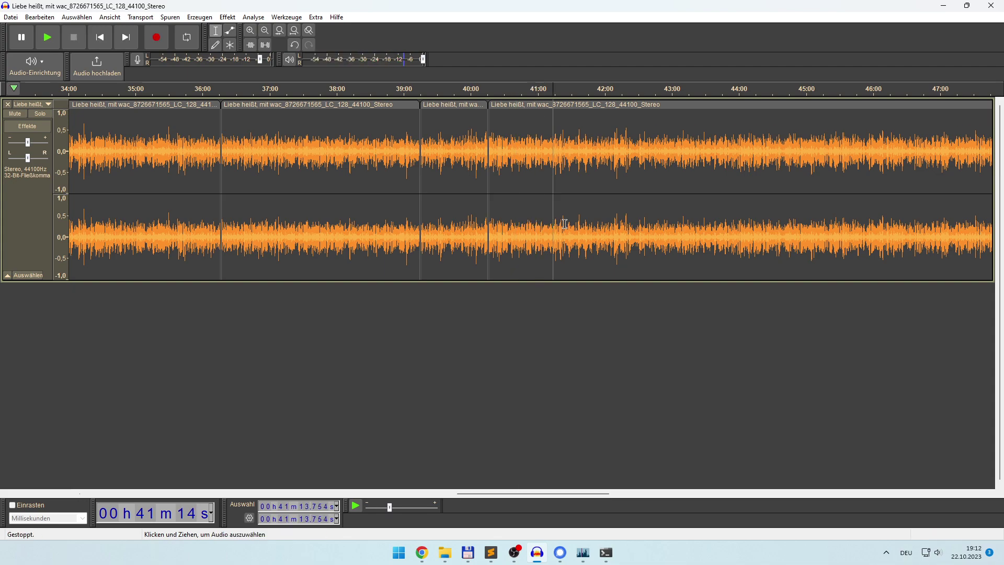
click(571, 226)
click(588, 225)
key(space)
click(603, 225)
click(621, 225)
click(643, 226)
click(663, 227)
key(space)
key(space)
click(679, 229)
key(space)
key(space)
click(690, 230)
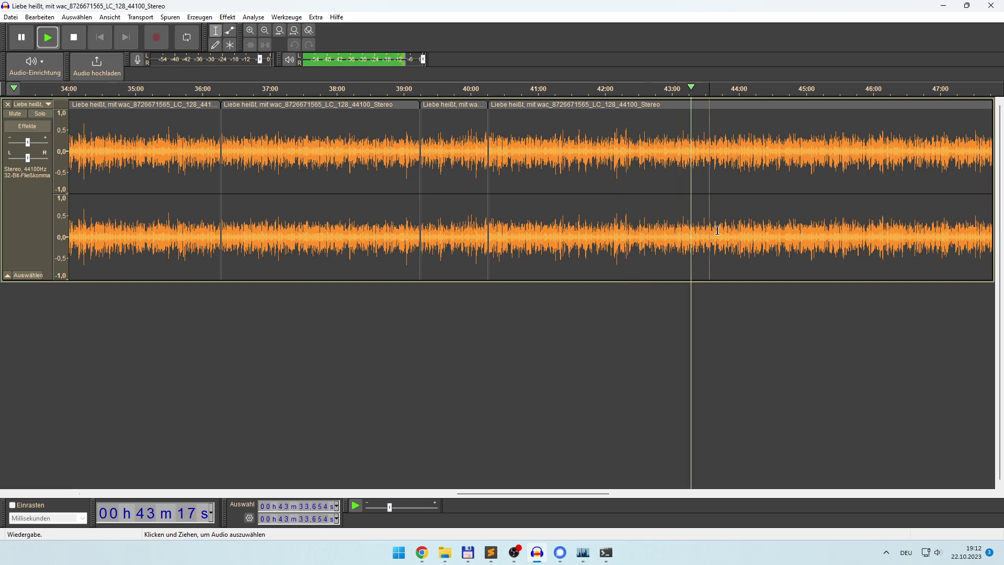
click(727, 233)
click(752, 233)
click(775, 233)
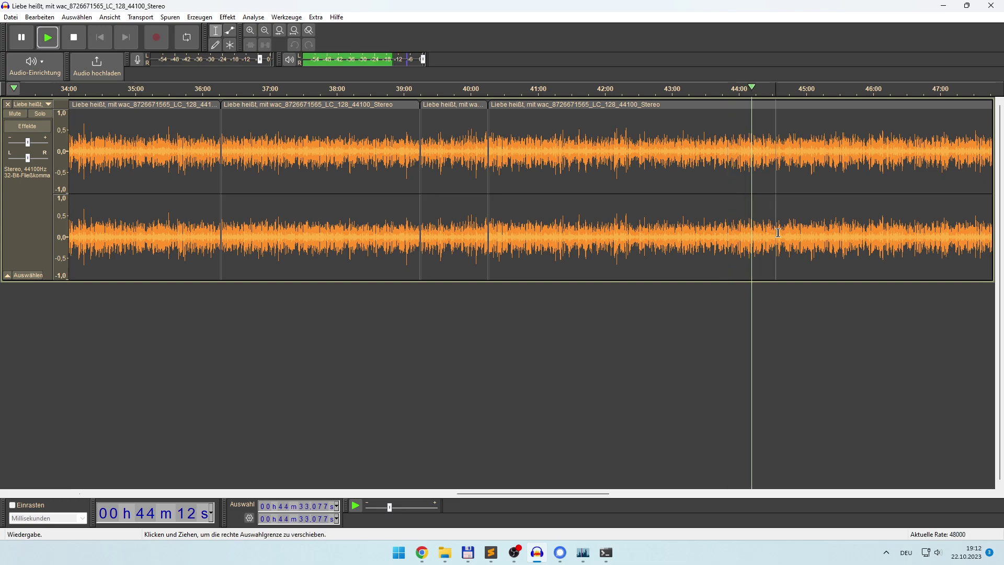
click(801, 236)
click(838, 238)
click(878, 241)
click(938, 244)
click(961, 245)
key(space)
key(space)
click(980, 241)
Step: Continue spot-checking the recording by playback between about 47:36 and 54:33 for unwanted passages
click(264, 30)
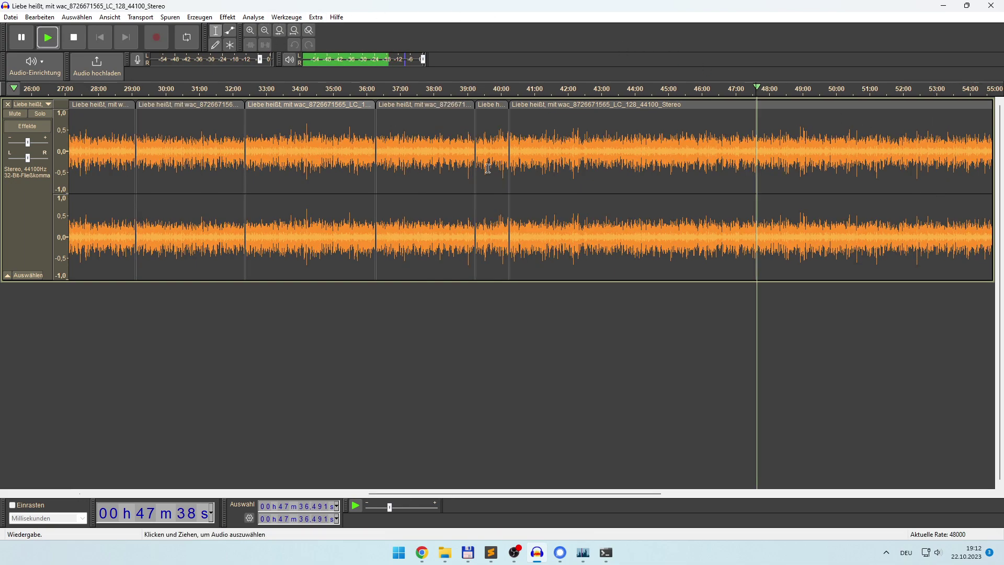
click(760, 236)
key(space)
key(space)
click(766, 238)
key(space)
key(space)
click(775, 240)
key(space)
key(space)
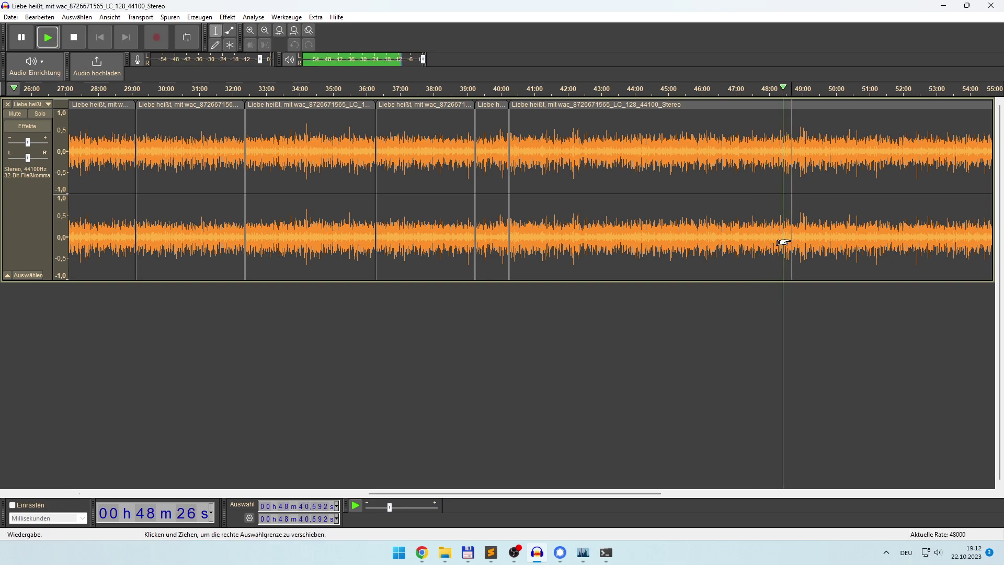
click(803, 238)
click(816, 236)
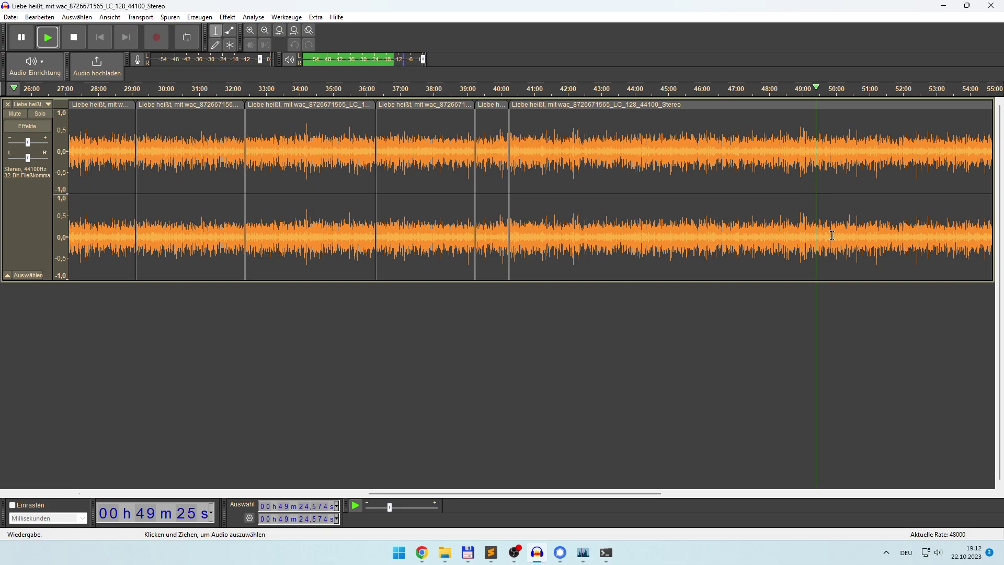
click(841, 235)
click(853, 235)
click(861, 234)
click(872, 235)
click(887, 236)
key(space)
key(space)
click(902, 236)
key(space)
key(space)
click(911, 239)
key(space)
key(space)
click(921, 239)
click(930, 238)
key(space)
key(space)
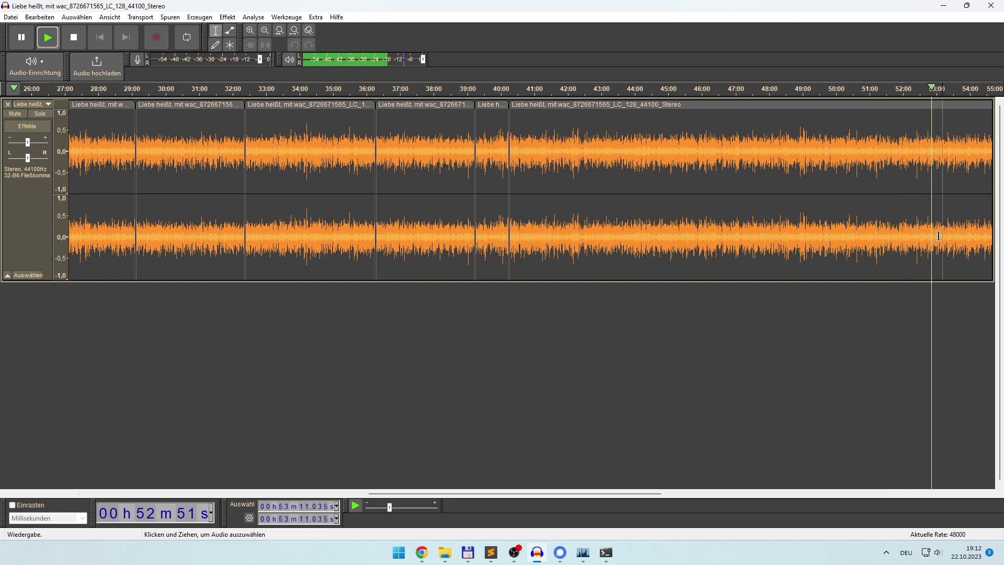
click(948, 236)
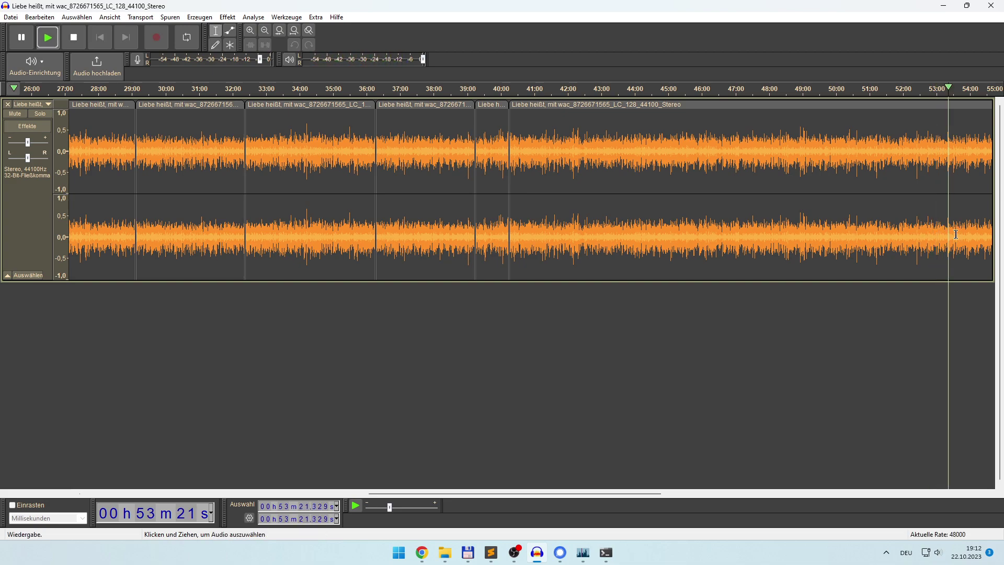
click(954, 228)
key(space)
key(space)
click(960, 235)
key(space)
key(space)
click(965, 240)
key(space)
key(space)
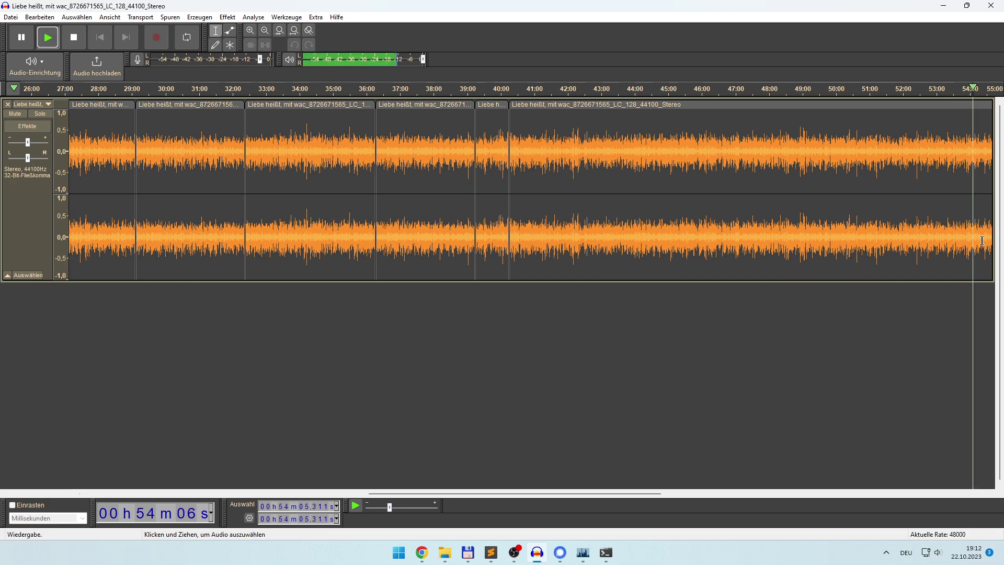
key(space)
key(space)
click(988, 242)
key(space)
key(space)
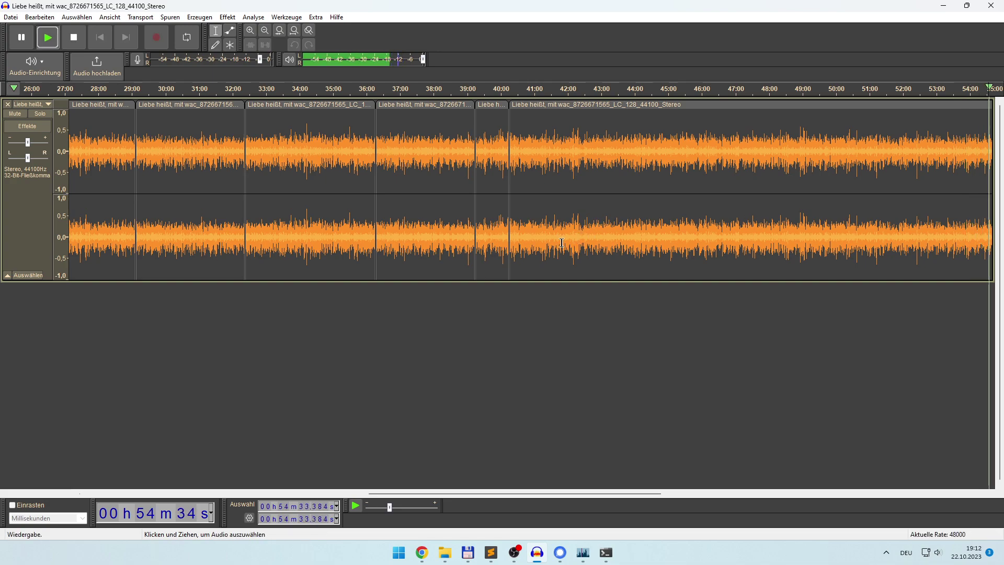
Step: Play the audio again from about 41:21 to recheck the part after the last cut
key(space)
key(space)
click(546, 244)
key(space)
key(space)
key(space)
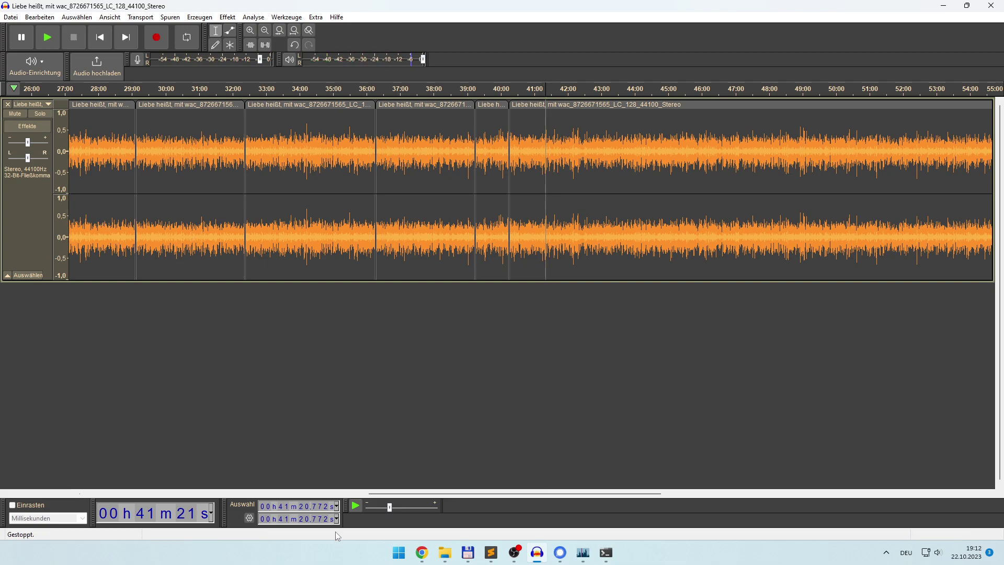
Step: Return to the start of the recording and spot-check it by playback up to about 1:37 for unwanted passages
drag(379, 495, 60, 489)
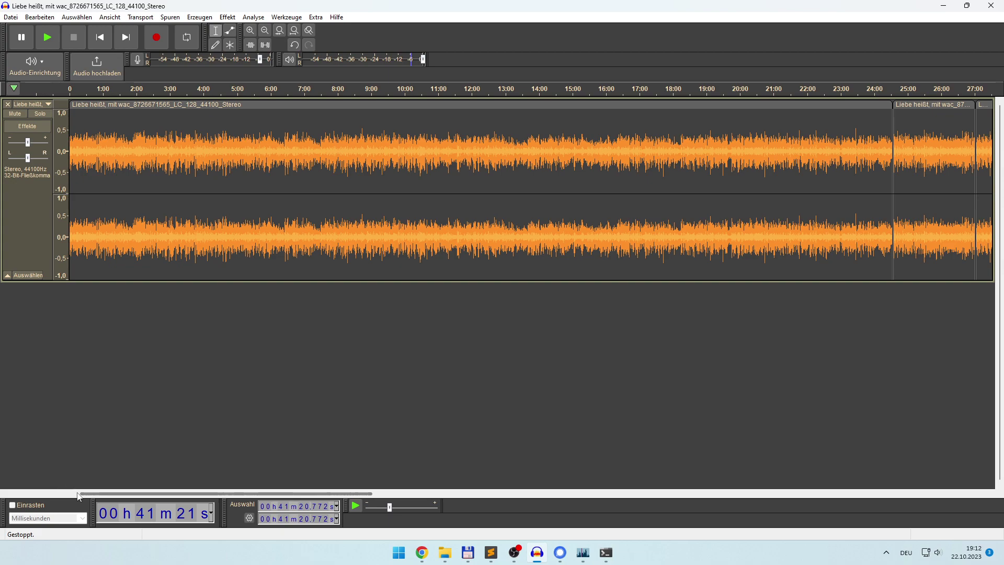
click(75, 232)
key(space)
click(82, 231)
key(space)
key(space)
click(96, 230)
key(space)
click(109, 230)
click(123, 232)
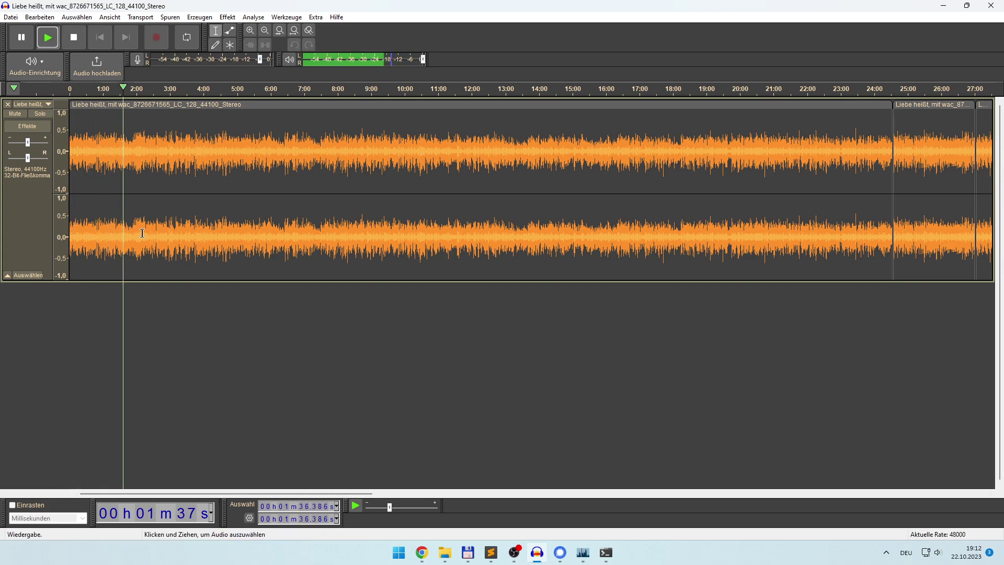
key(space)
Step: Replay short sections between about 1:21 and 1:33 to locate where the unwanted passage begins
click(247, 32)
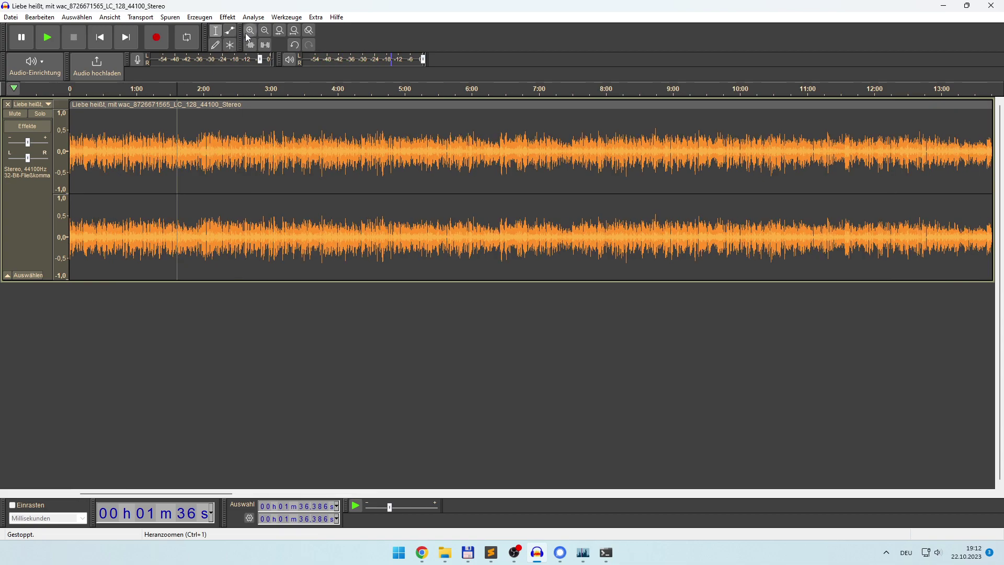
click(247, 32)
key(space)
click(251, 230)
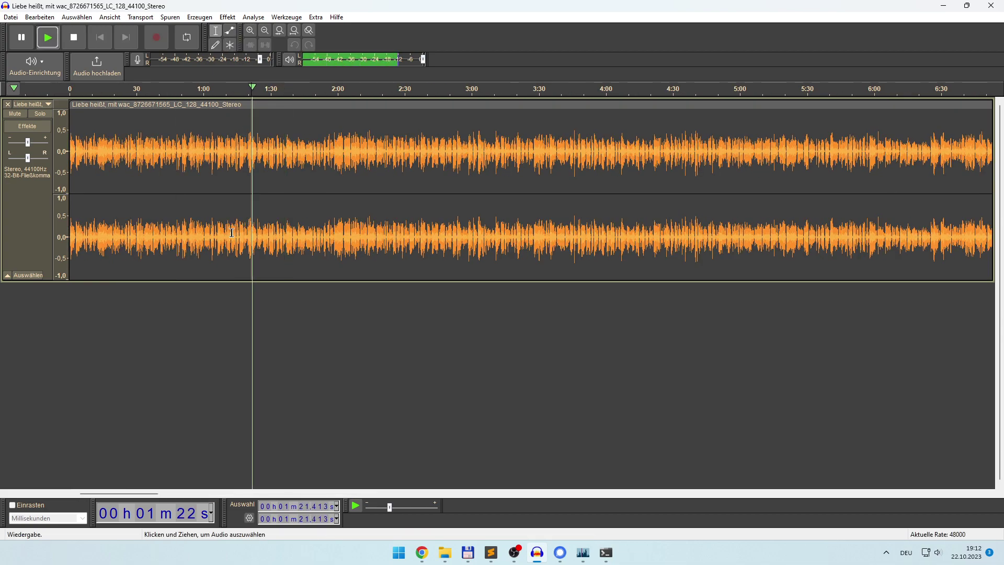
click(250, 31)
click(250, 31)
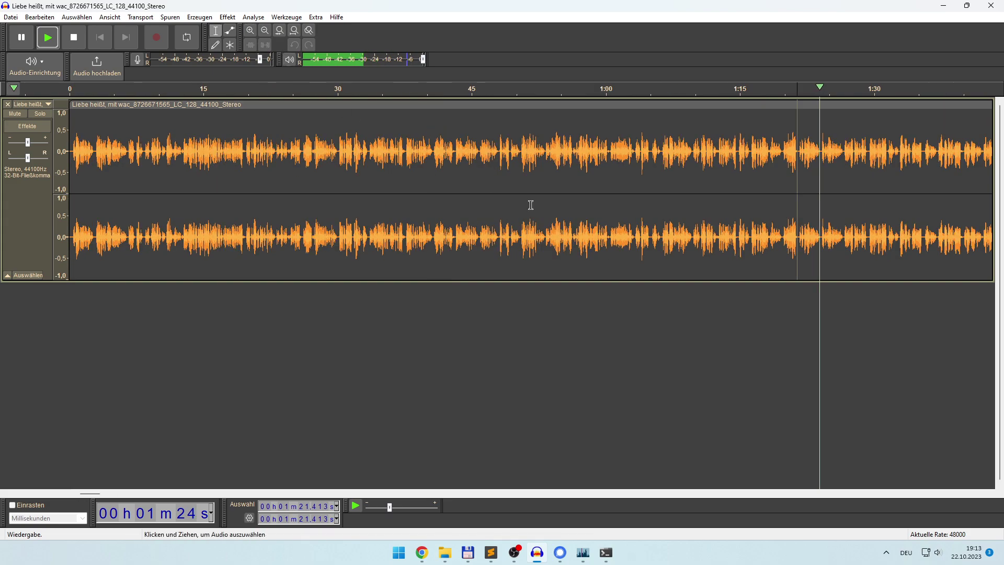
click(845, 242)
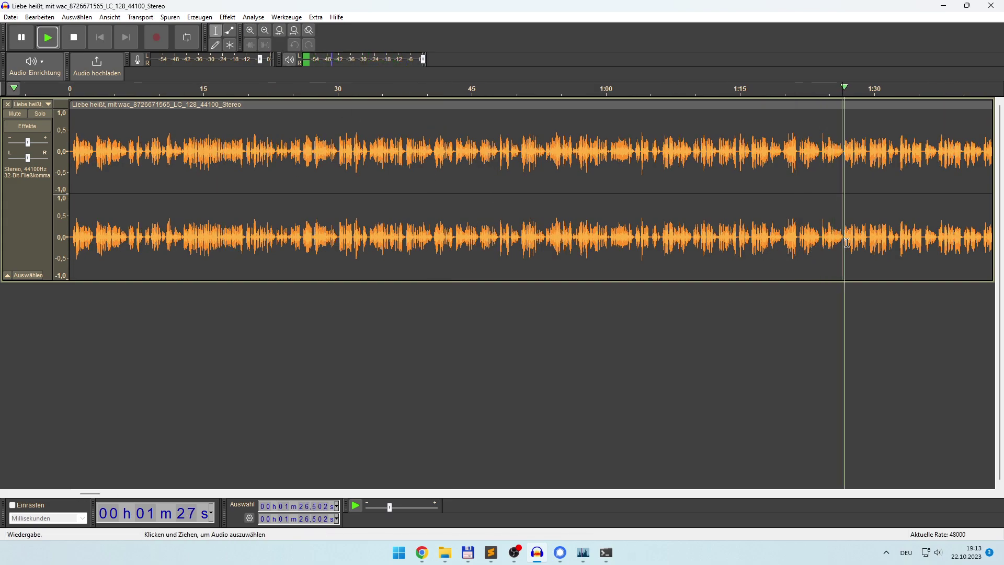
click(900, 242)
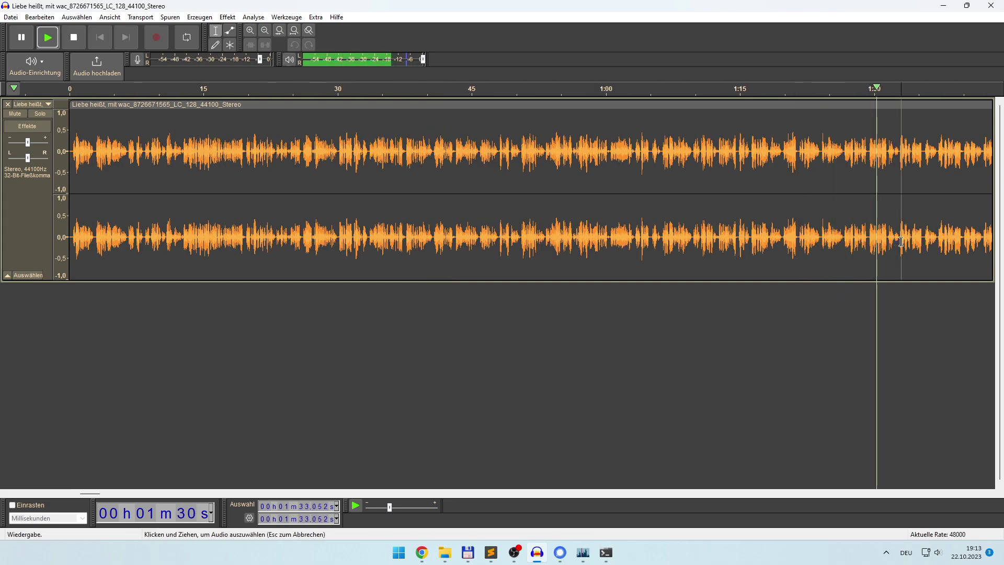
click(886, 241)
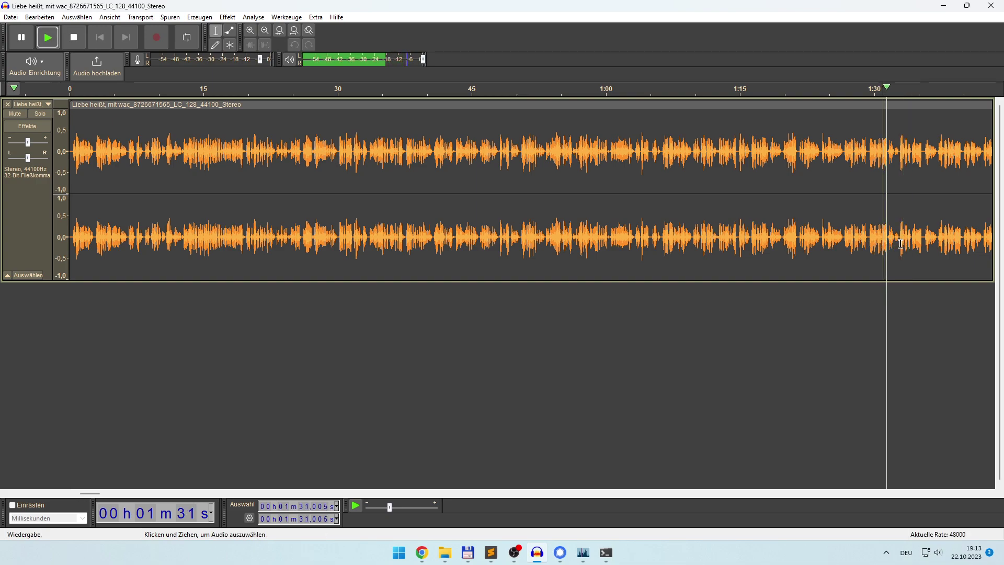
click(899, 237)
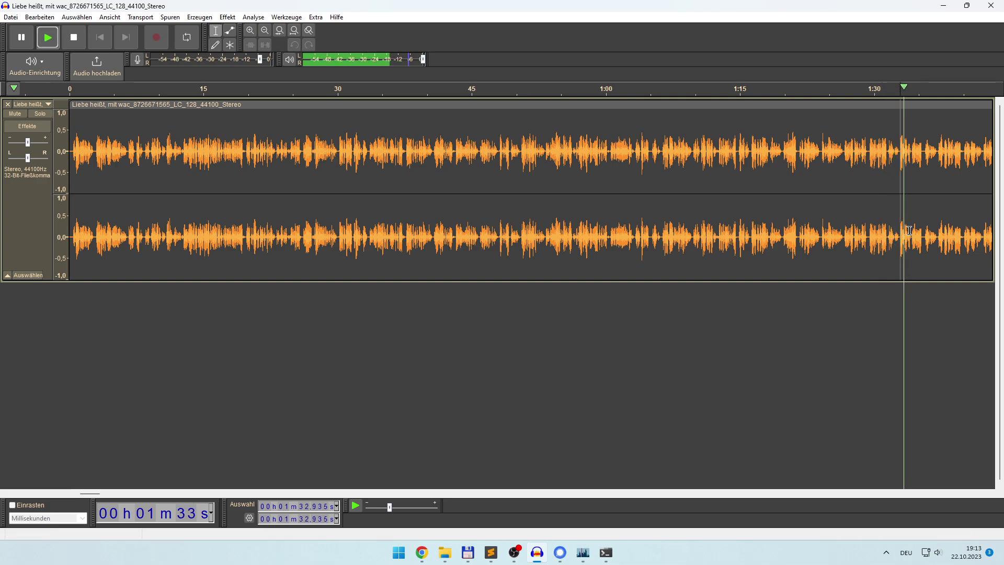
Step: Split the clip at the pause at about 1:32.8, where the unwanted passage begins
key(space)
click(255, 34)
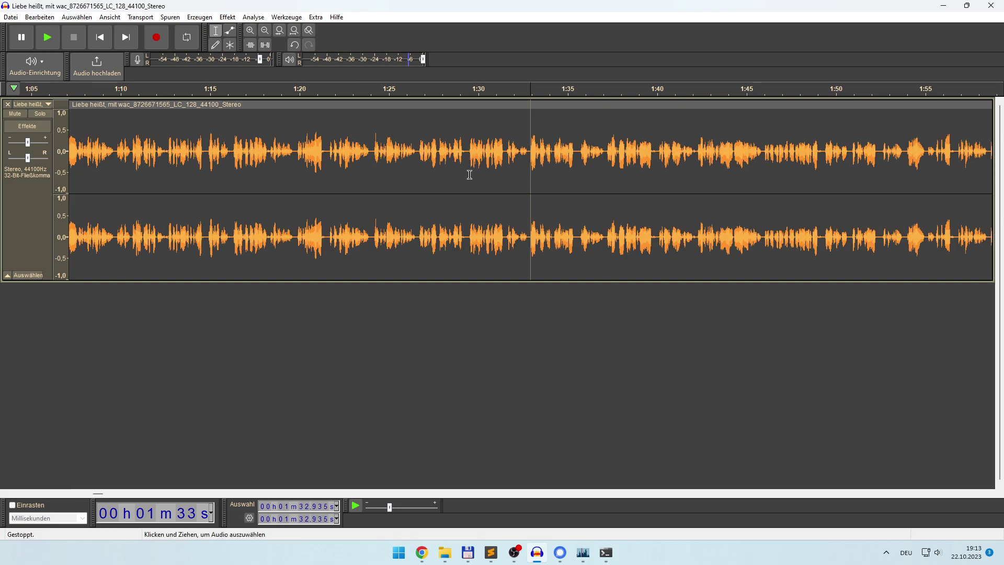
right_click(530, 239)
click(568, 283)
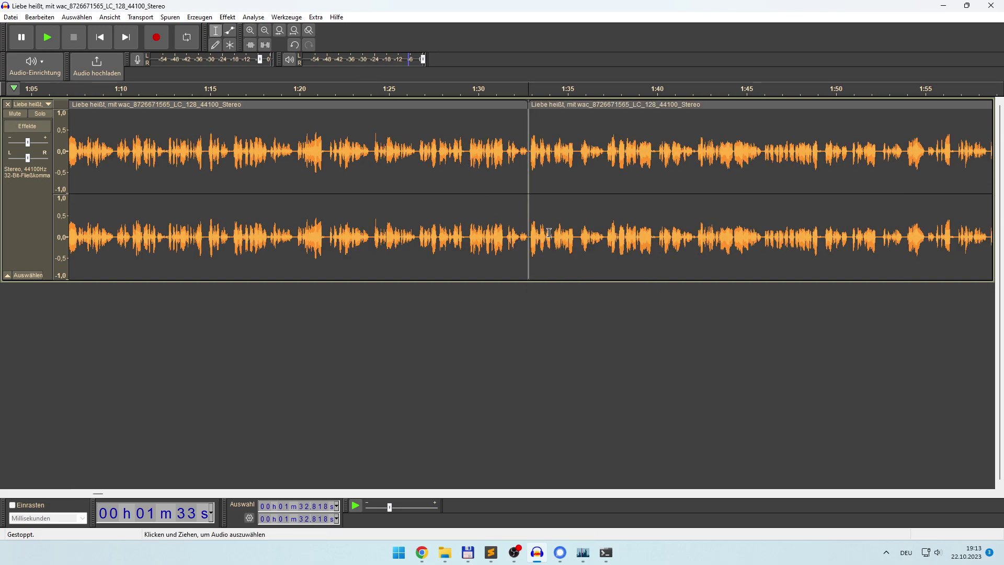
Step: Find where the unwanted passage ends by playback and delete the audio from about 1:32.8 to 1:53.9
click(961, 240)
key(space)
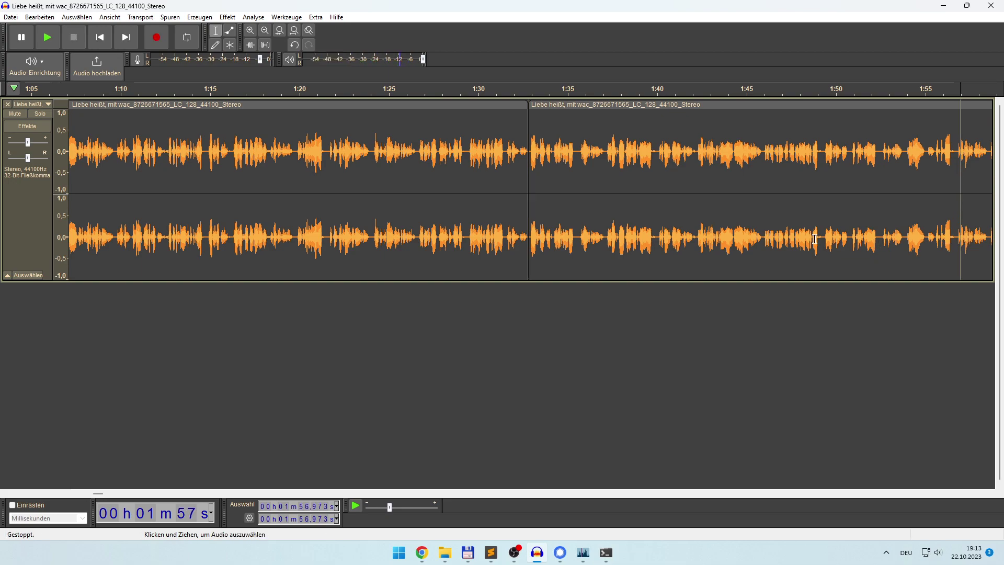
click(803, 239)
key(space)
click(827, 238)
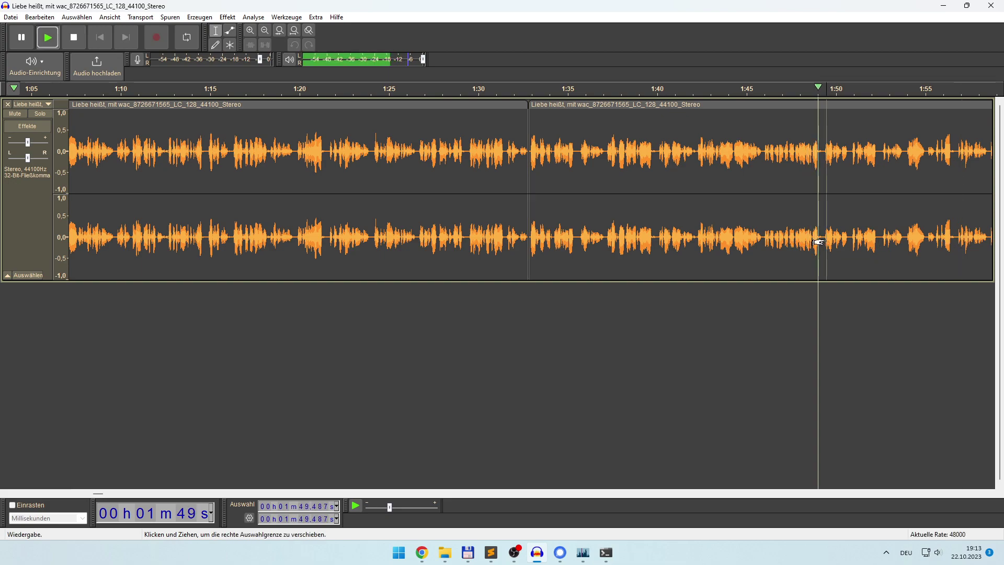
click(881, 241)
click(905, 246)
key(space)
drag(789, 226, 529, 233)
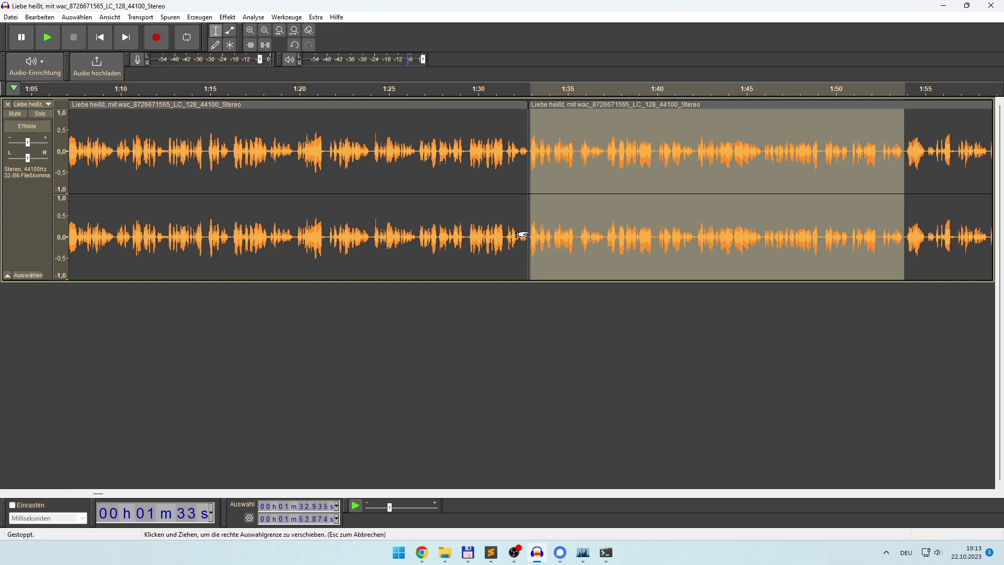
key(Delete)
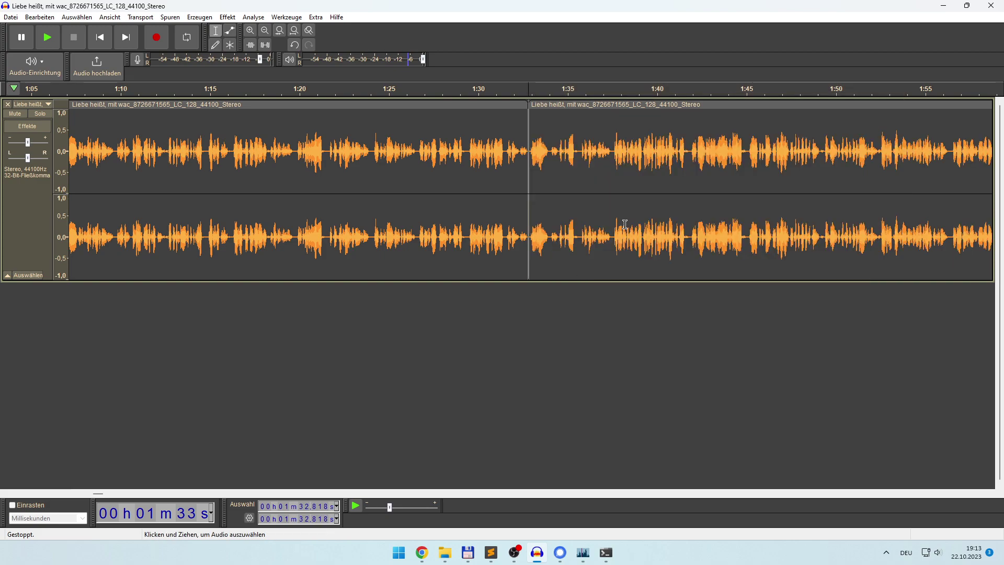
Step: Spot-check the audio after the cut by playback between about 1:59 and 2:38
click(265, 30)
click(265, 30)
click(265, 30)
click(265, 30)
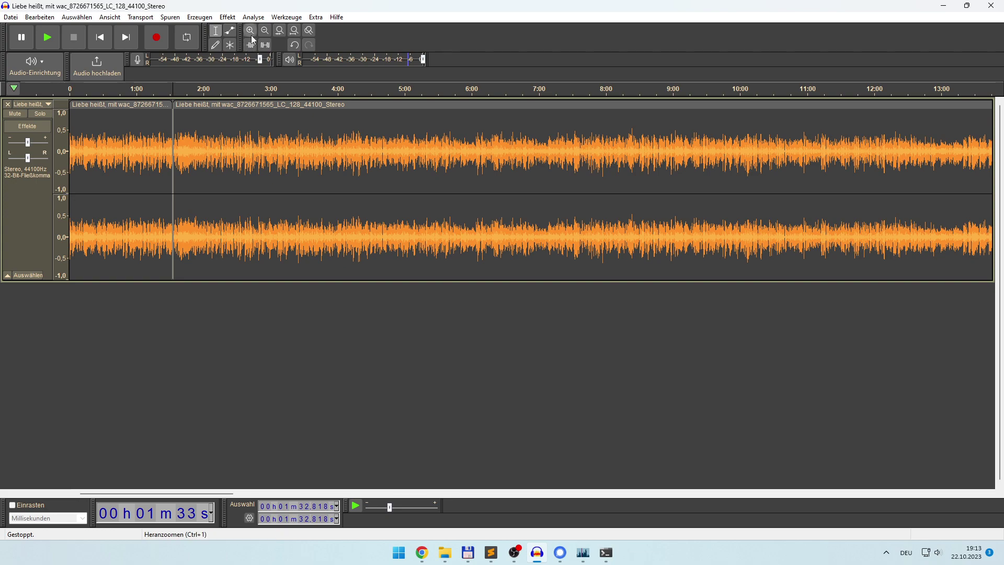
click(265, 30)
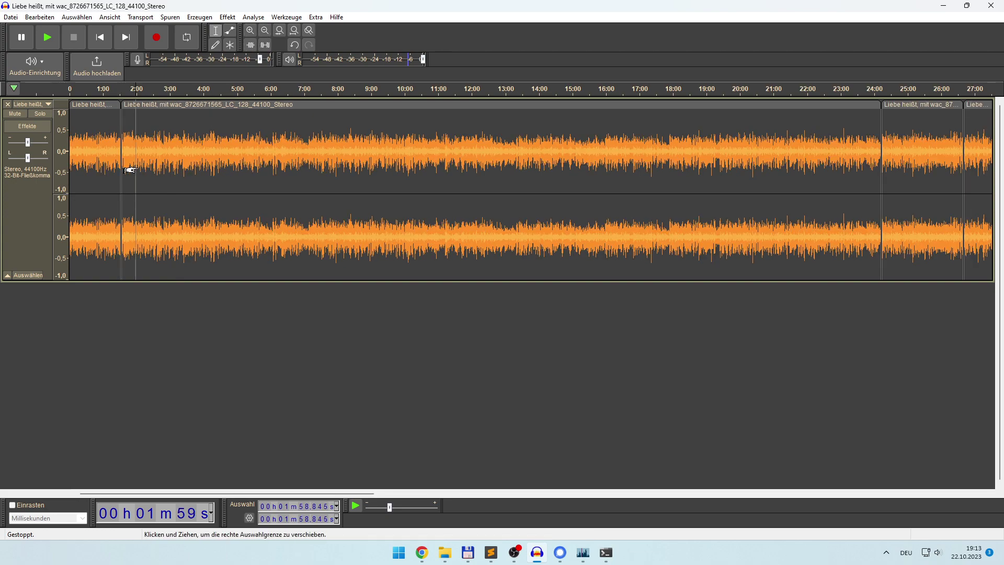
key(space)
click(156, 170)
click(149, 166)
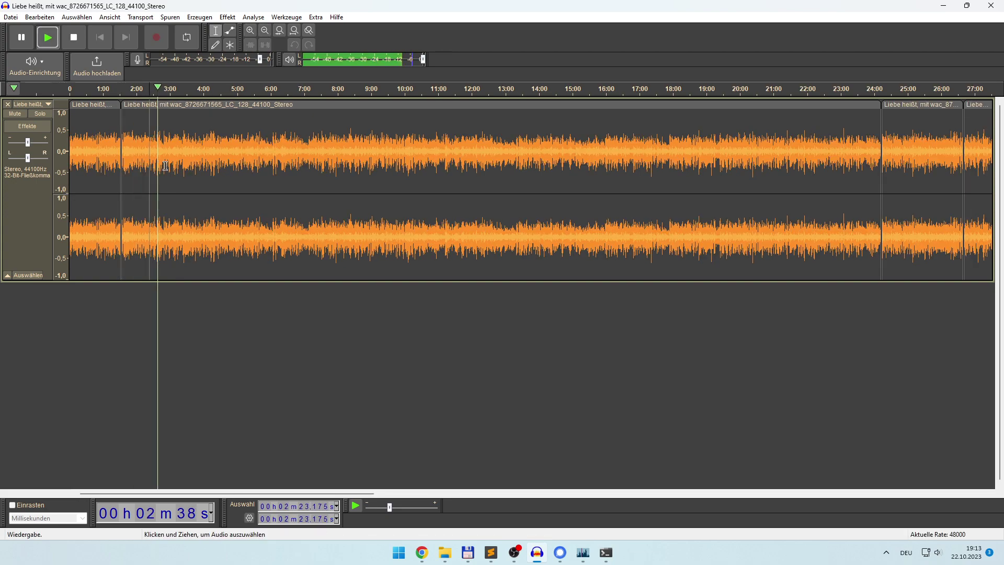
key(space)
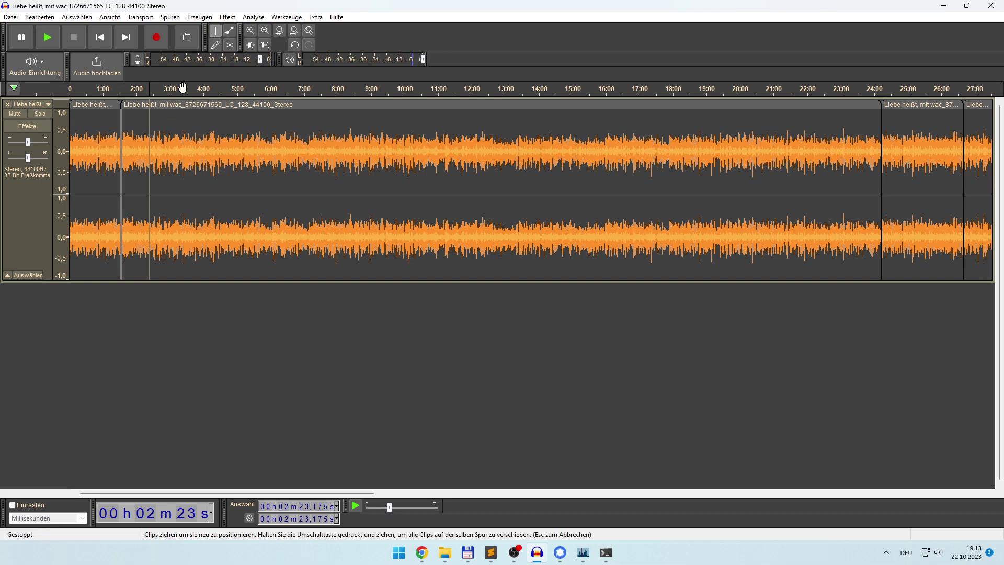
Step: Find the start of the next unwanted passage by playback and split the clip there at about 2:37.5
click(157, 149)
key(space)
click(251, 31)
click(251, 31)
click(251, 31)
click(251, 31)
click(518, 161)
key(space)
key(space)
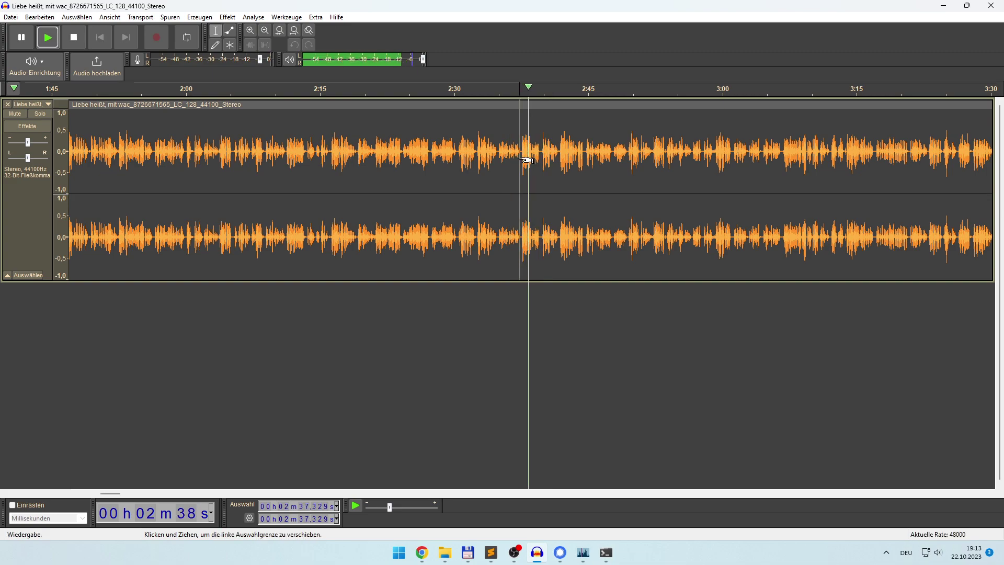
key(space)
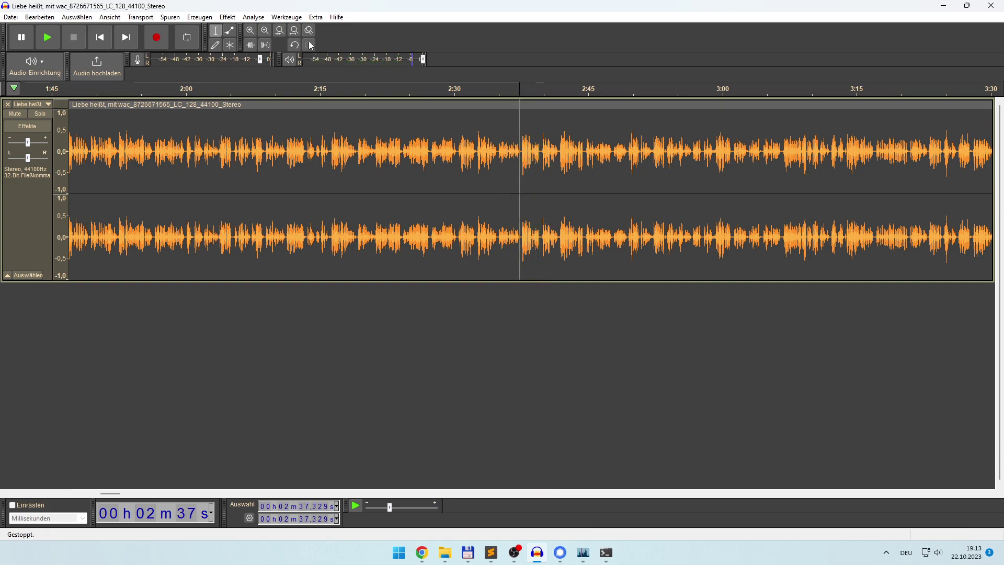
click(251, 31)
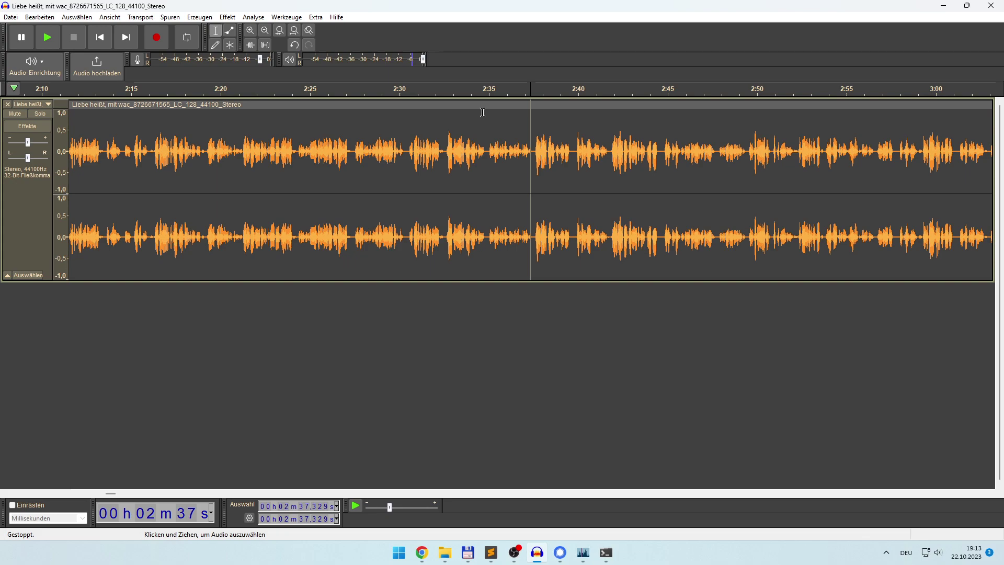
right_click(534, 155)
click(567, 198)
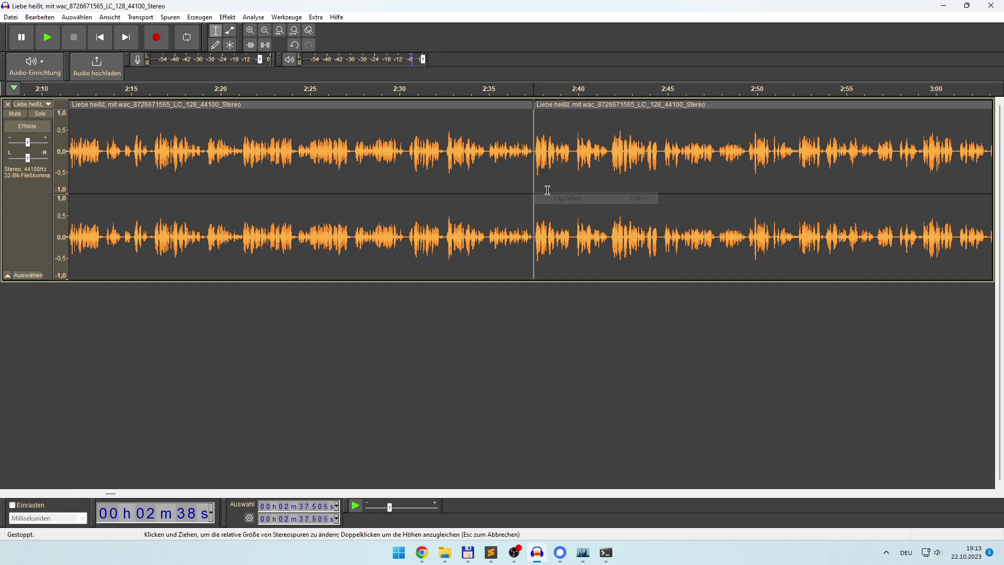
Step: Find the end of this passage by playback and delete the audio from about 2:37.5 to 2:49.4
click(268, 34)
click(268, 34)
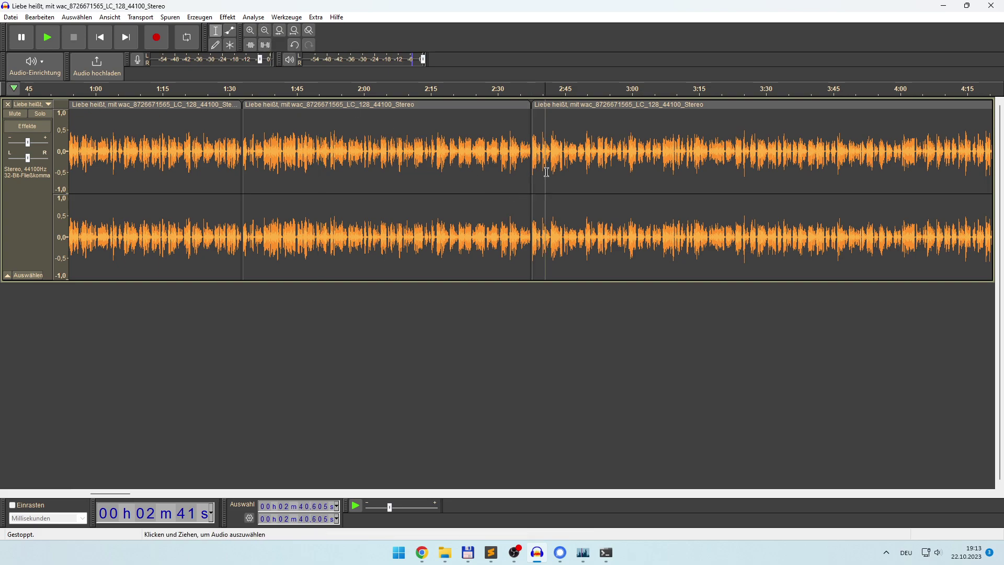
key(space)
click(597, 154)
click(579, 154)
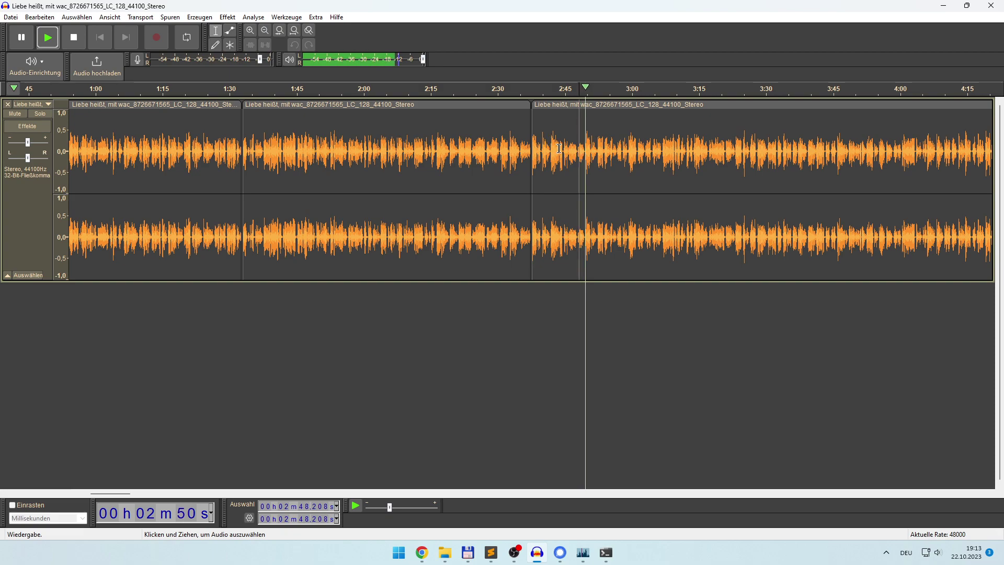
key(space)
click(250, 30)
click(250, 30)
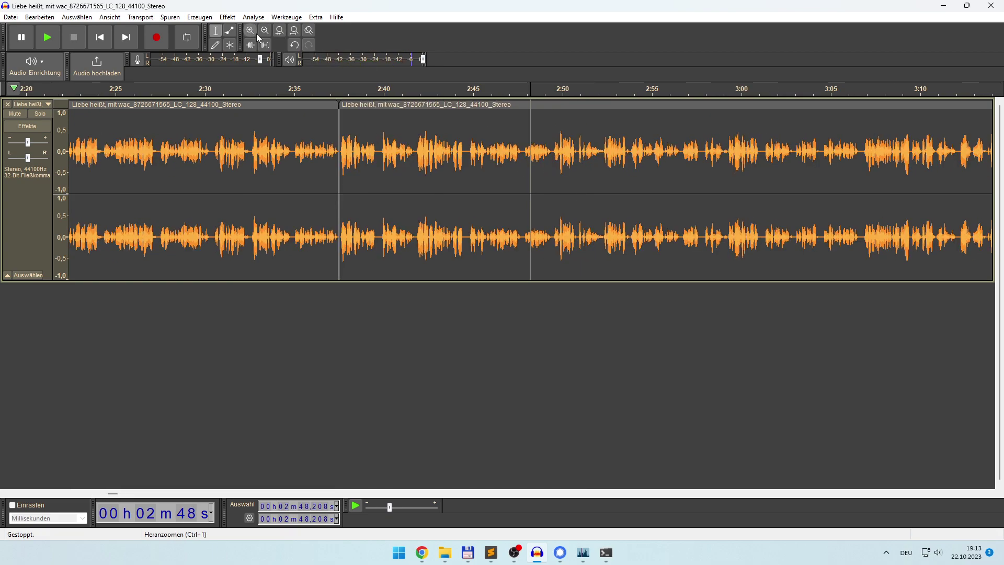
drag(552, 153, 348, 167)
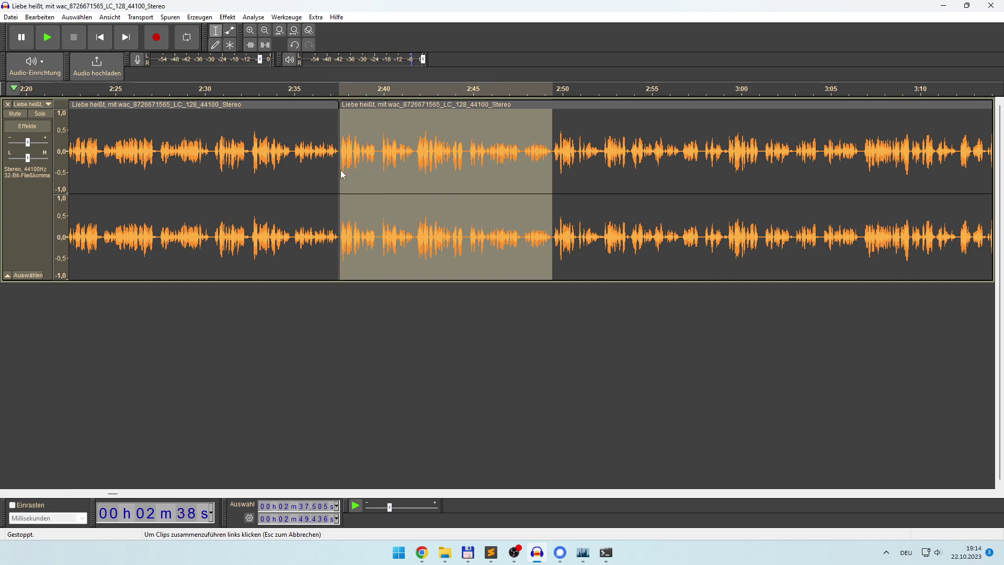
key(Delete)
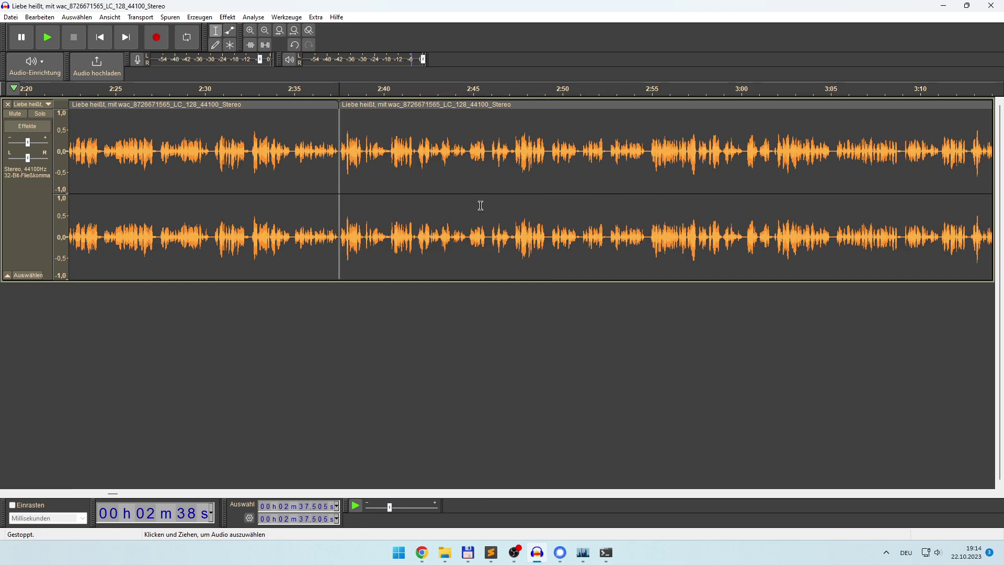
Step: Play the audio just after the new cut and at about 3:23 to look for another unwanted passage
click(264, 34)
click(264, 35)
click(491, 179)
key(space)
click(521, 181)
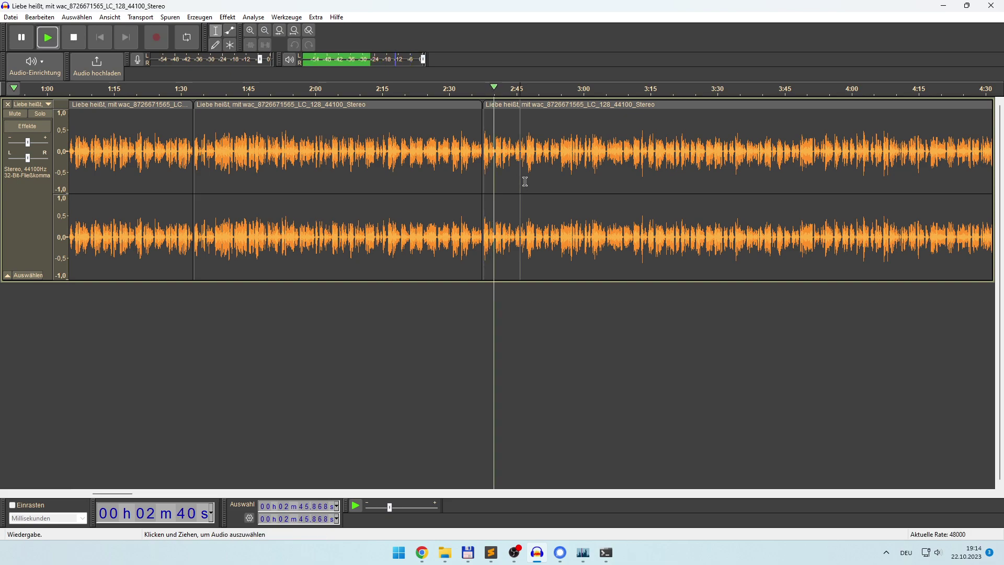
key(space)
click(265, 30)
click(265, 30)
click(265, 30)
key(space)
click(183, 175)
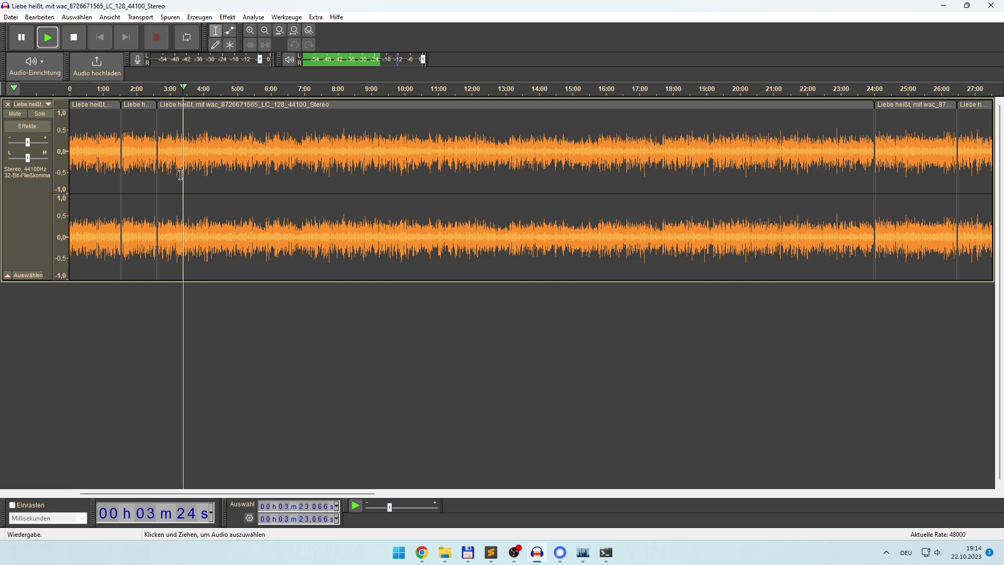
key(space)
Step: Locate the start of the following unwanted passage by playback and split the clip there at about 3:14.4
click(251, 31)
click(250, 31)
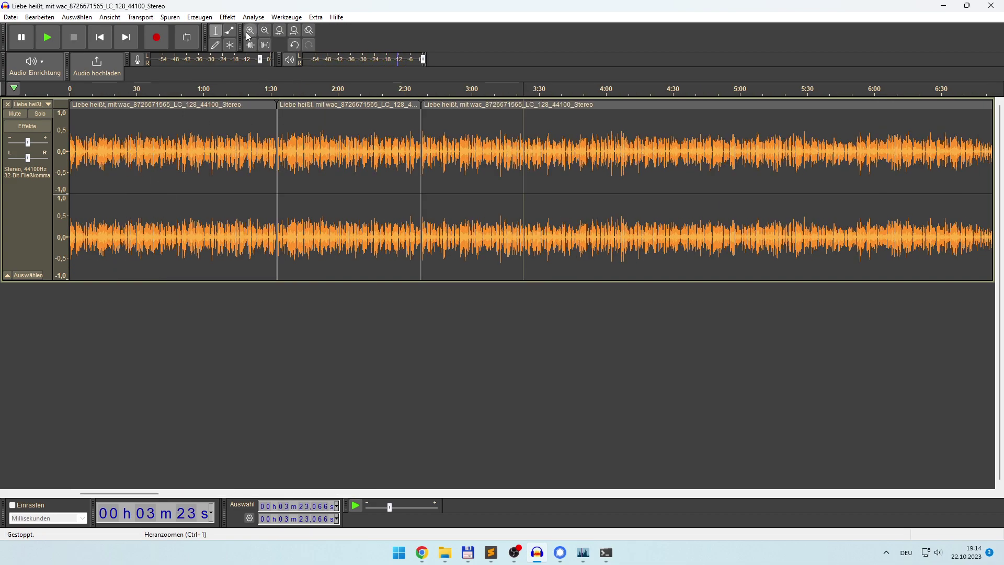
click(251, 30)
key(space)
click(470, 174)
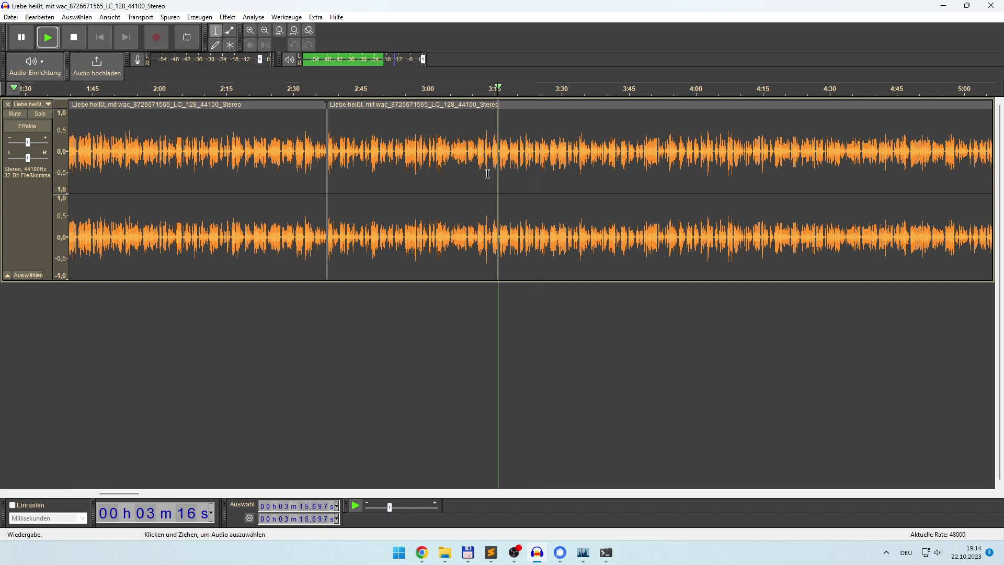
click(465, 175)
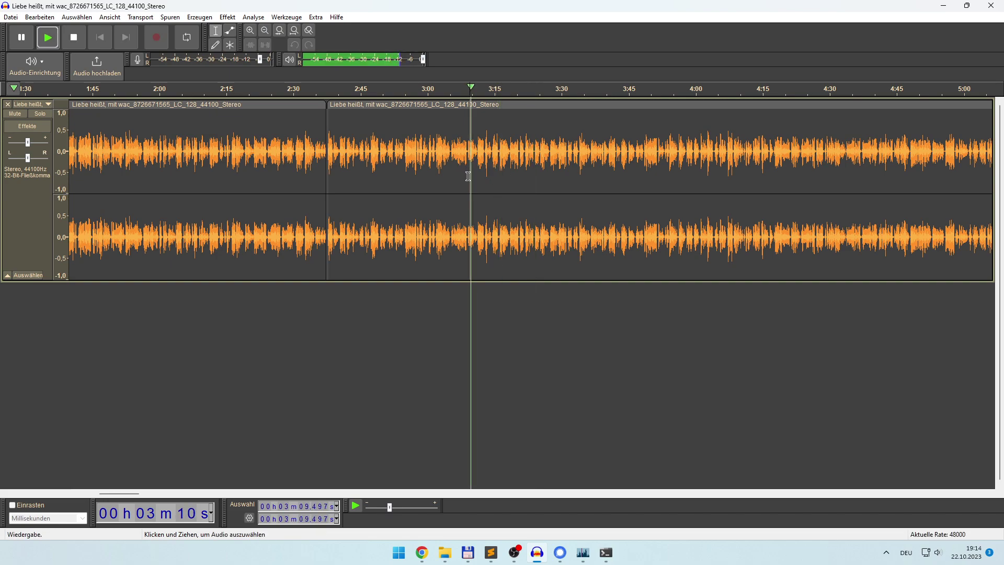
click(250, 30)
click(250, 31)
click(614, 157)
click(574, 159)
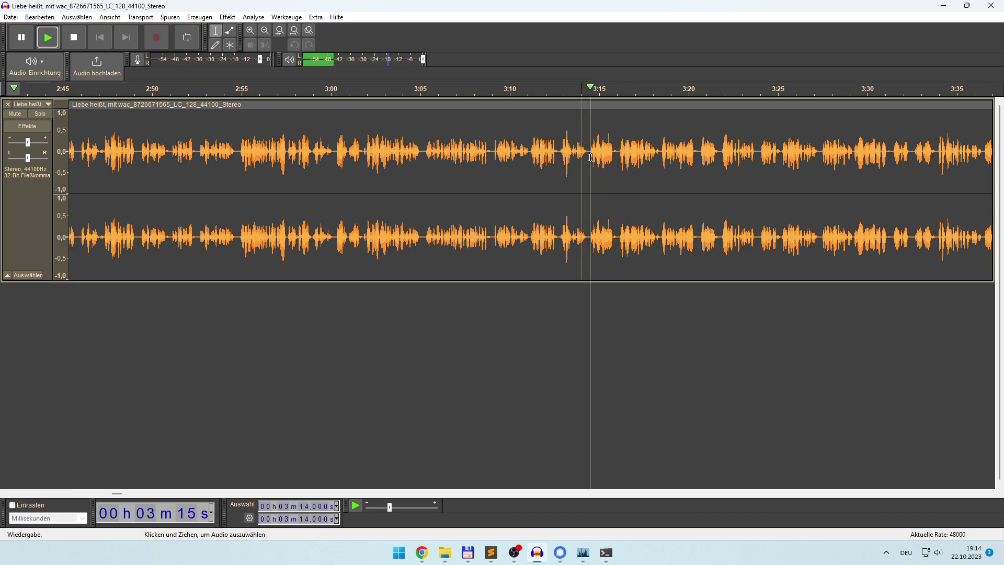
right_click(589, 158)
click(617, 203)
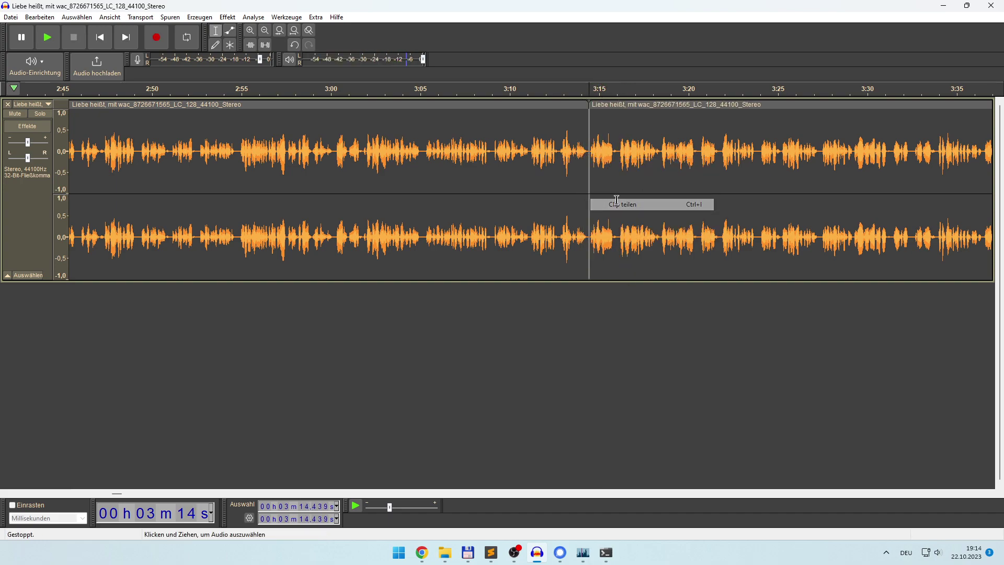
Step: Find the end of this unwanted passage by playback and delete the audio from about 3:14.4 to 3:48.4
key(space)
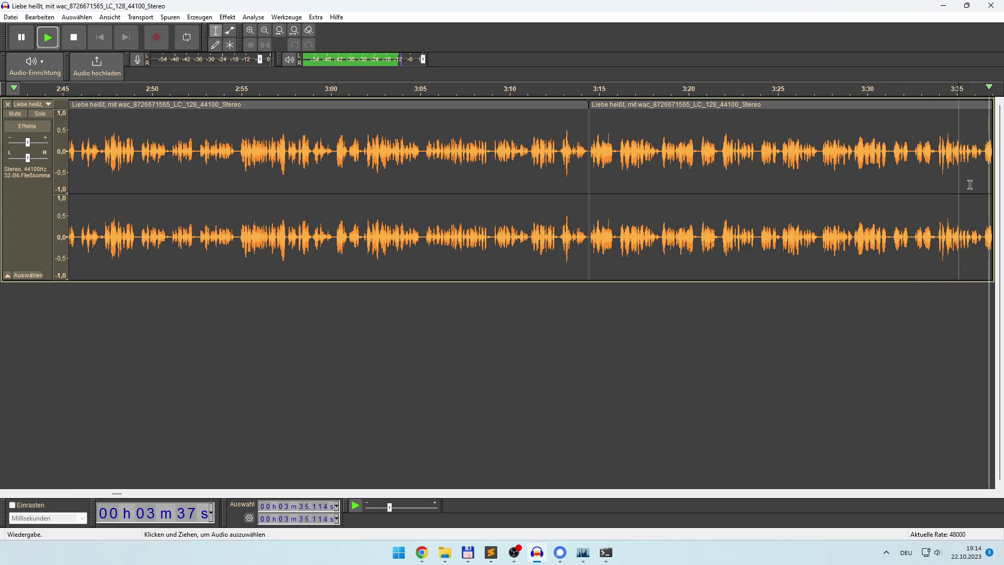
click(278, 226)
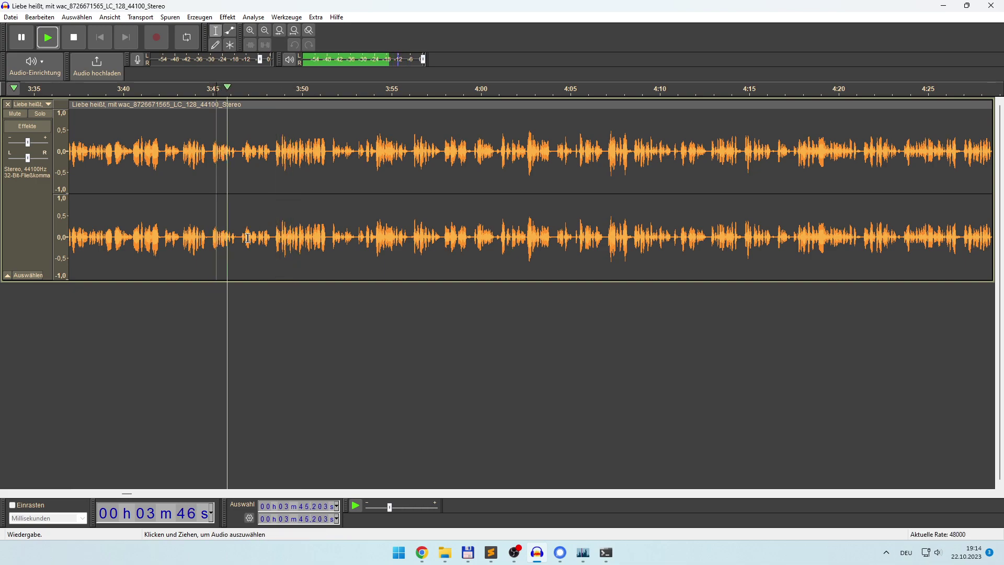
click(274, 240)
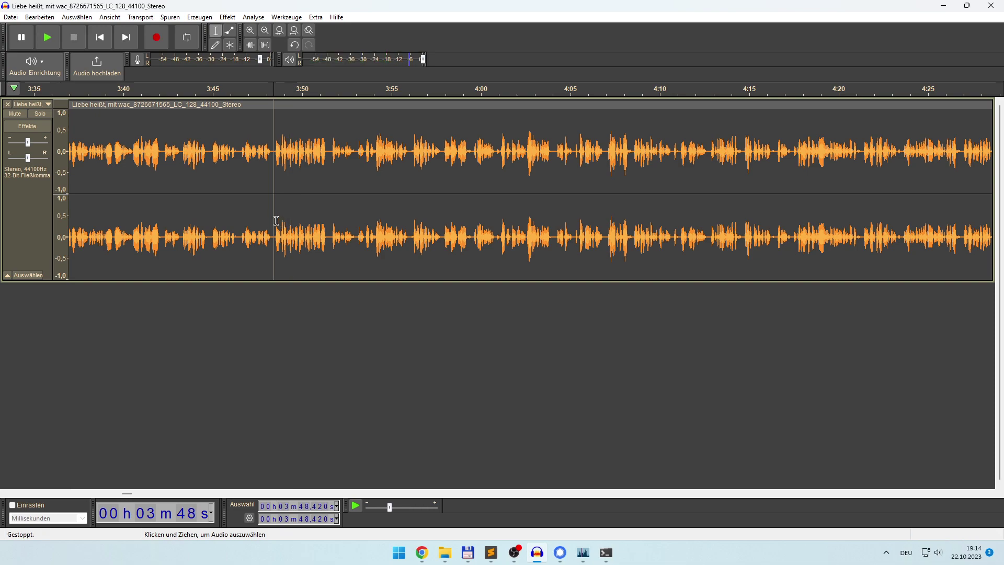
drag(264, 224, 206, 226)
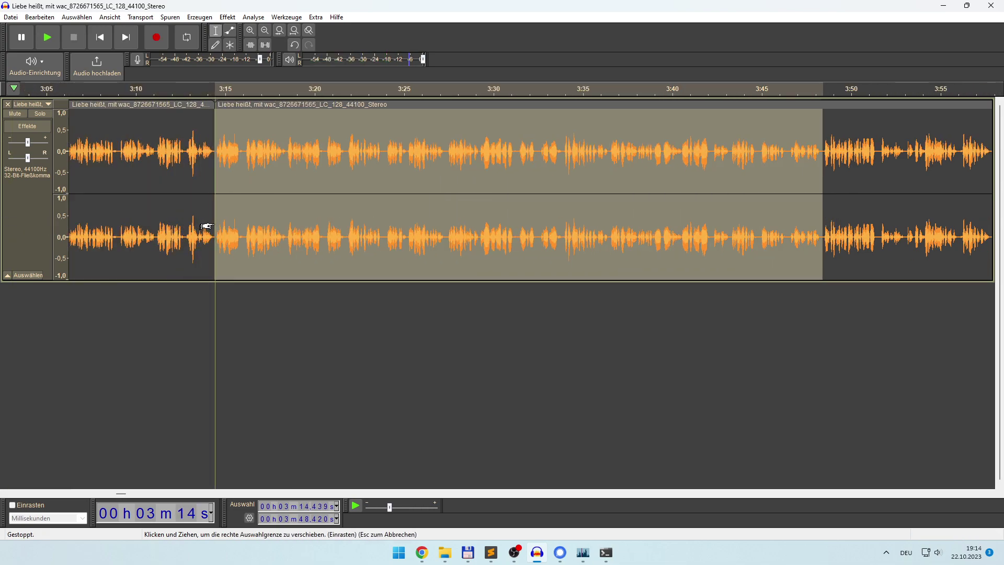
key(Delete)
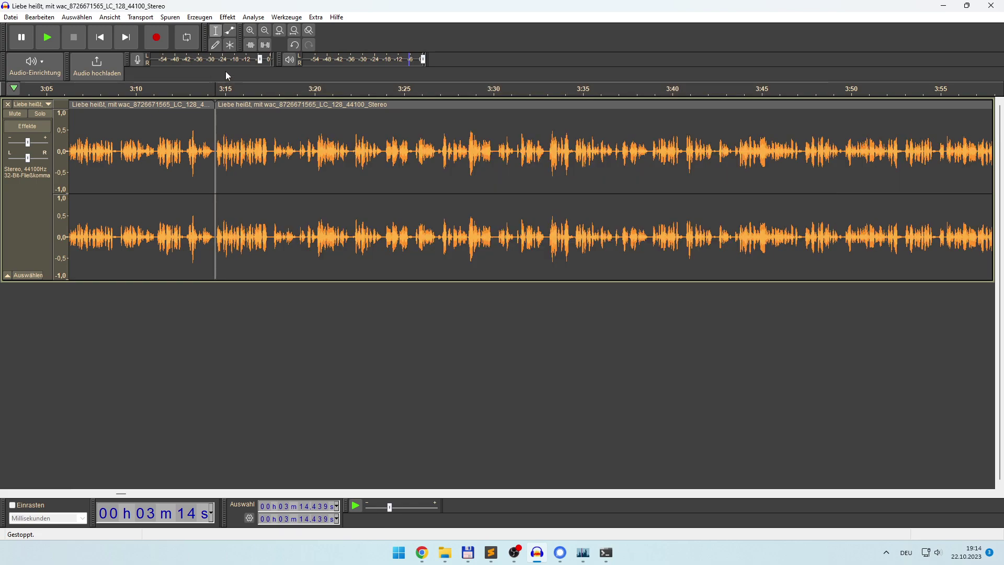
Step: Spot-check the audio by short playback at intervals from about 3:18 to 5:12, looking for the next unwanted passage
click(265, 32)
click(265, 33)
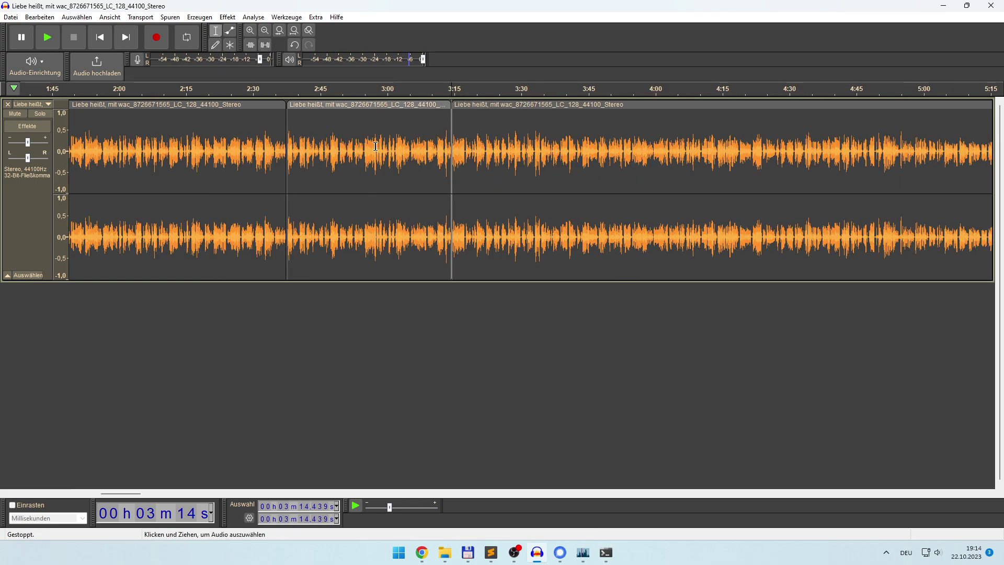
click(469, 230)
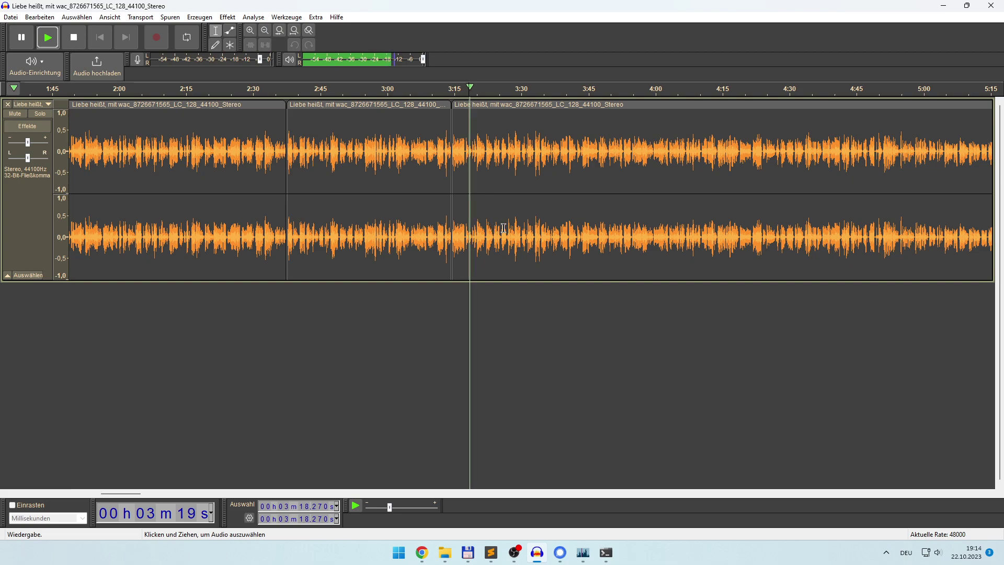
click(592, 235)
click(657, 238)
click(716, 239)
click(775, 239)
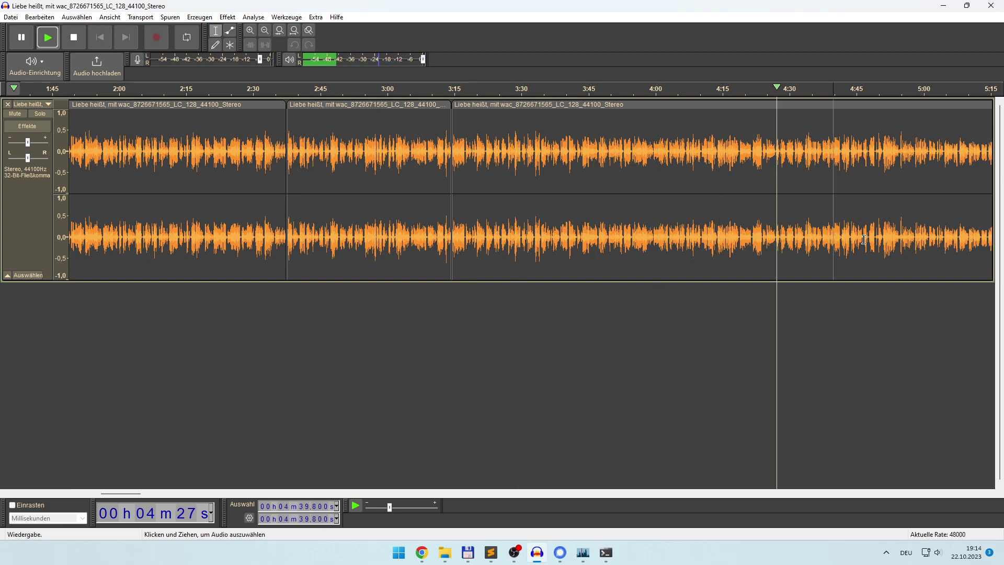
click(834, 240)
click(893, 242)
key(space)
key(space)
click(937, 251)
key(space)
key(space)
click(977, 251)
key(space)
key(space)
Step: Narrow down the start of the unwanted passage by playback and split the clip there at about 5:04.7
click(955, 247)
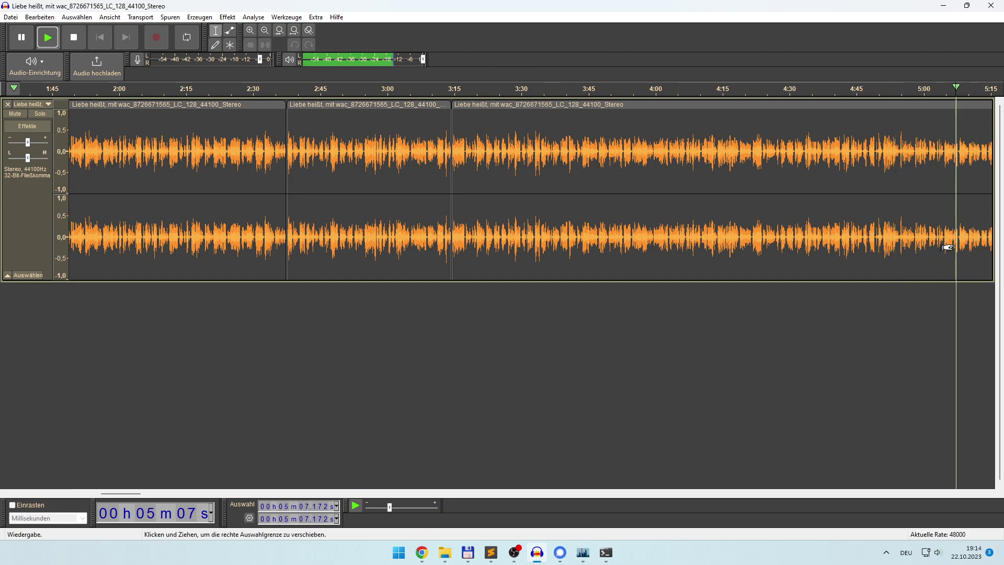
click(934, 236)
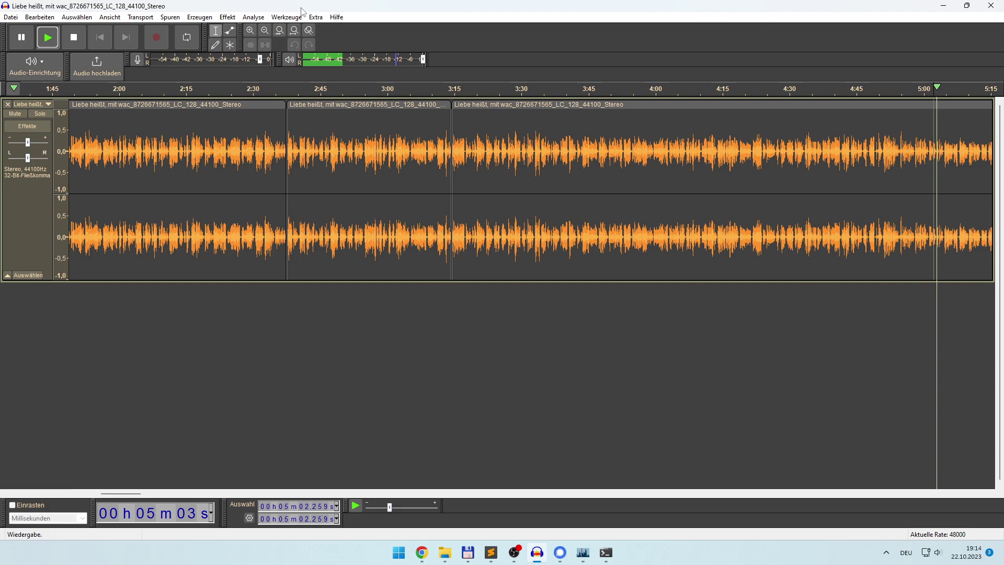
click(251, 30)
click(250, 30)
click(250, 30)
click(553, 235)
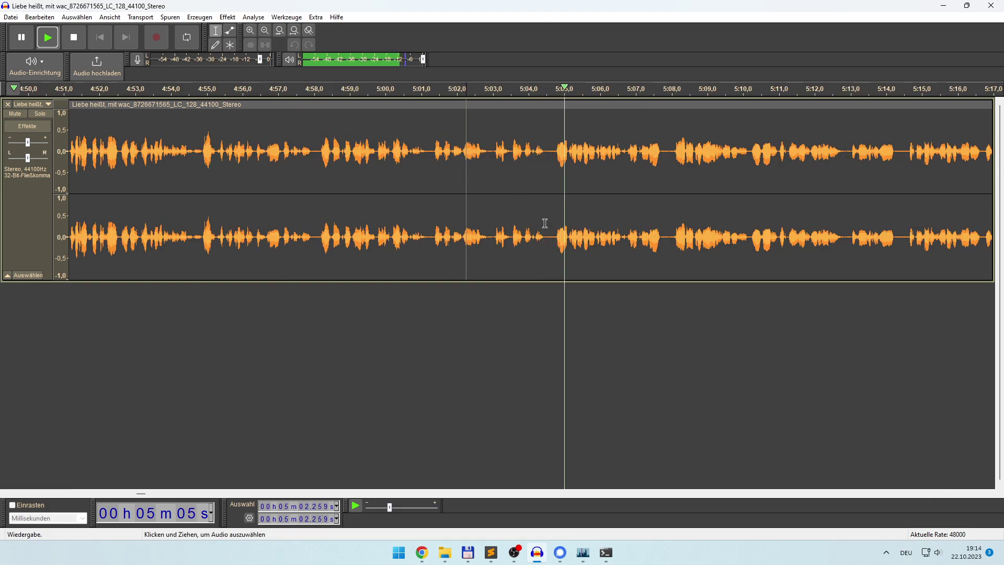
right_click(546, 238)
click(585, 277)
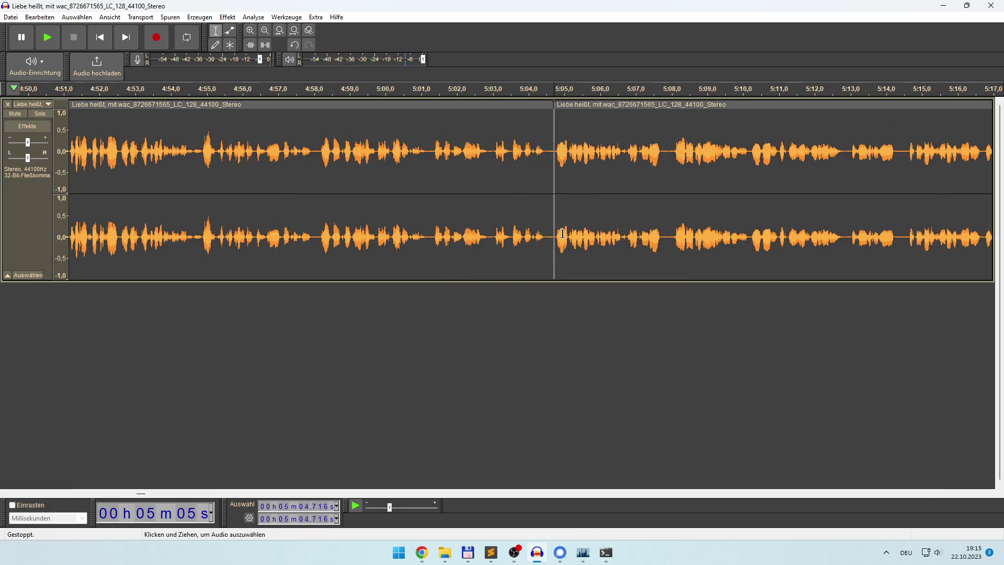
Step: Find where this passage ends by playback and delete the audio from about 5:04.7 to 5:18.3
click(264, 30)
click(264, 31)
key(space)
click(658, 232)
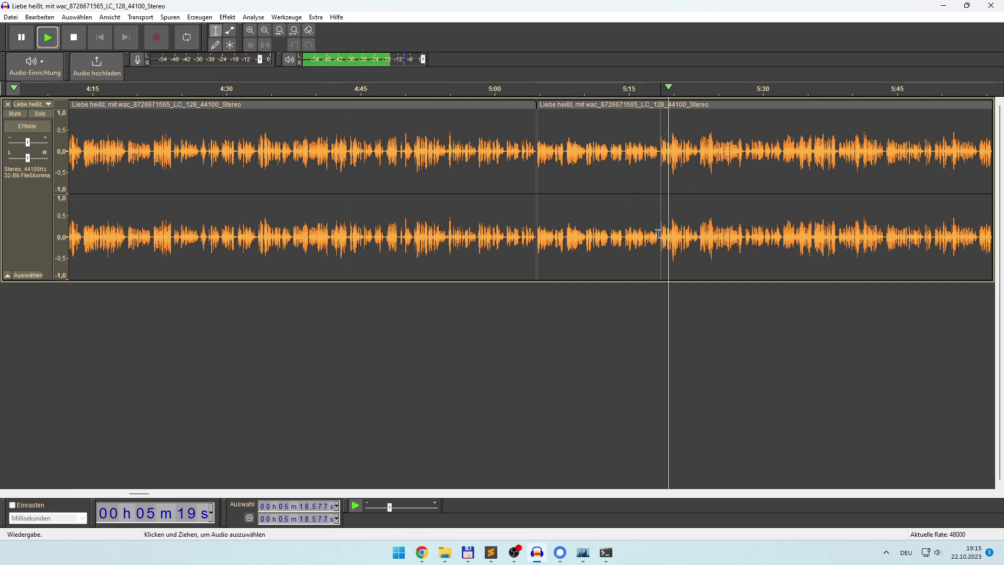
click(657, 235)
drag(651, 235, 533, 227)
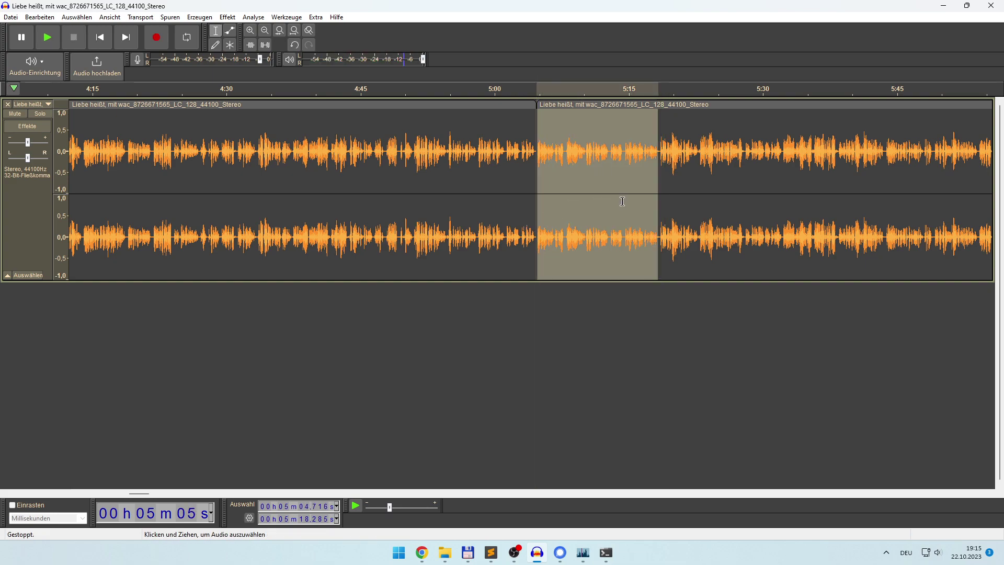
key(Delete)
Step: Play the audio just after the new cut and at intervals up to about 6:00 to look for another unwanted passage
key(space)
key(space)
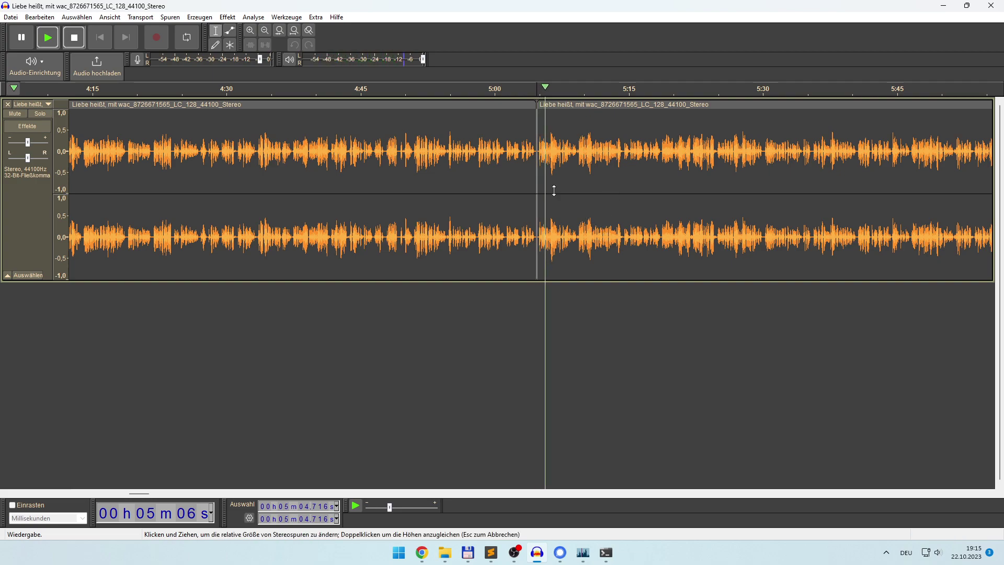
click(272, 35)
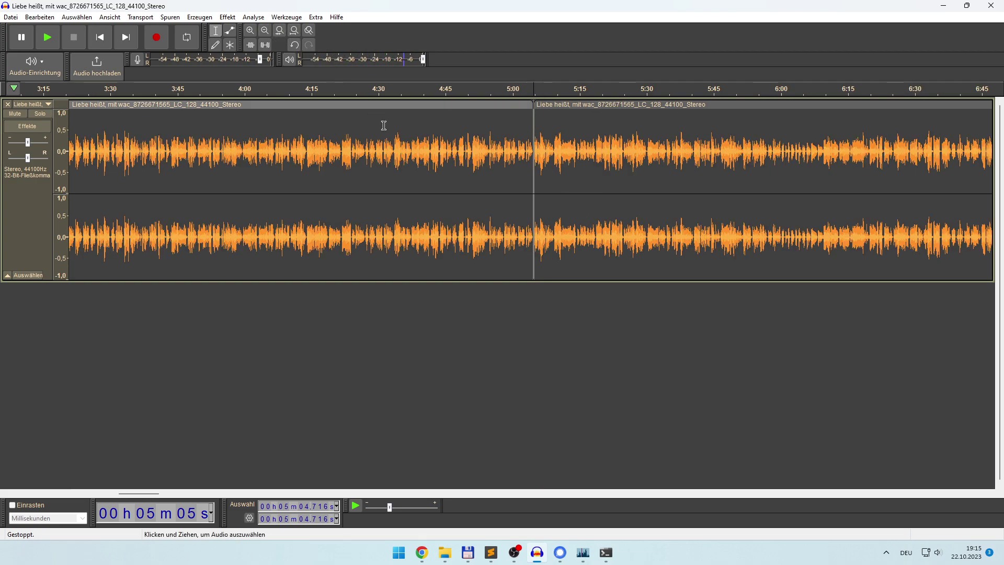
click(555, 240)
key(space)
click(594, 242)
key(space)
key(space)
click(633, 244)
key(space)
key(space)
click(684, 246)
key(space)
key(space)
click(737, 248)
key(space)
key(space)
click(781, 248)
key(space)
key(space)
Step: Locate the start of the unwanted passage by playback from about 5:56.5 and split the clip at about 6:00.2
click(765, 246)
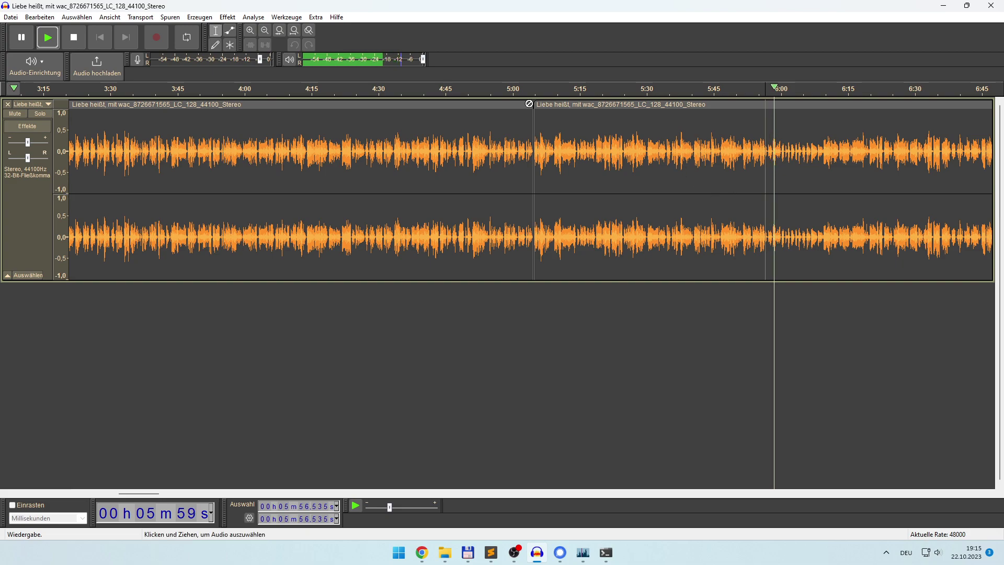
click(251, 30)
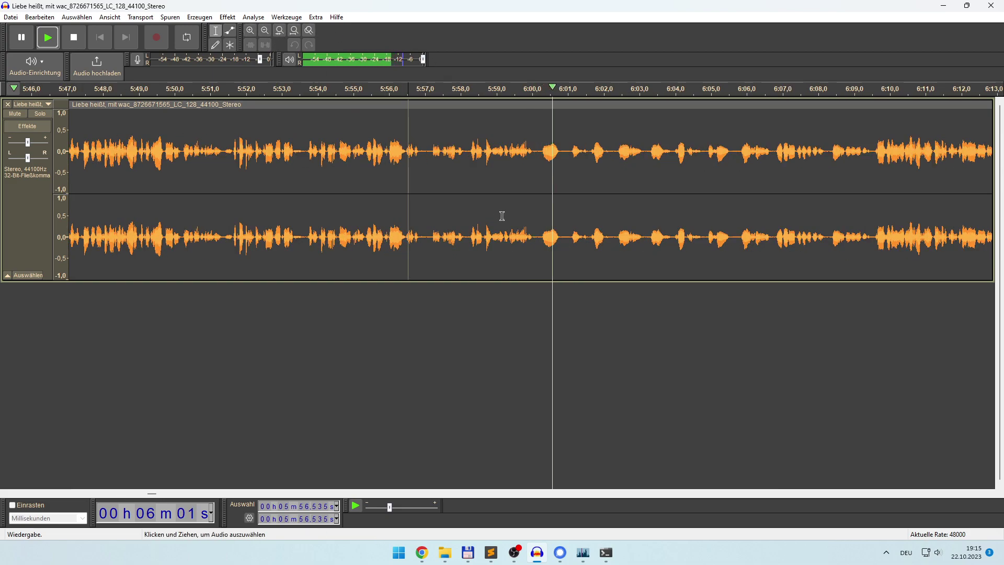
click(538, 240)
right_click(529, 240)
click(601, 283)
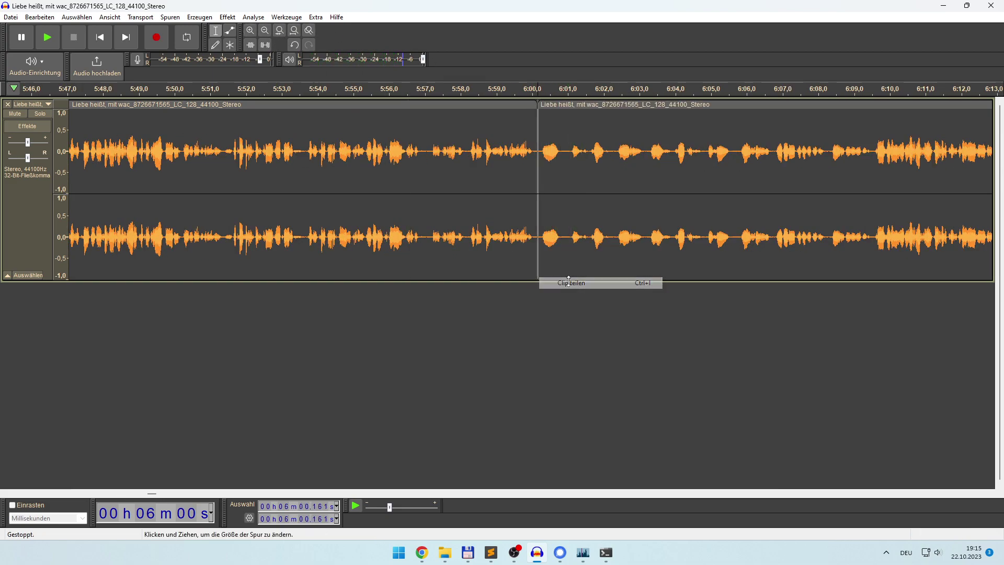
Step: Find the end of this passage by playback and delete the audio from about 6:00.2 to 6:09.5
key(space)
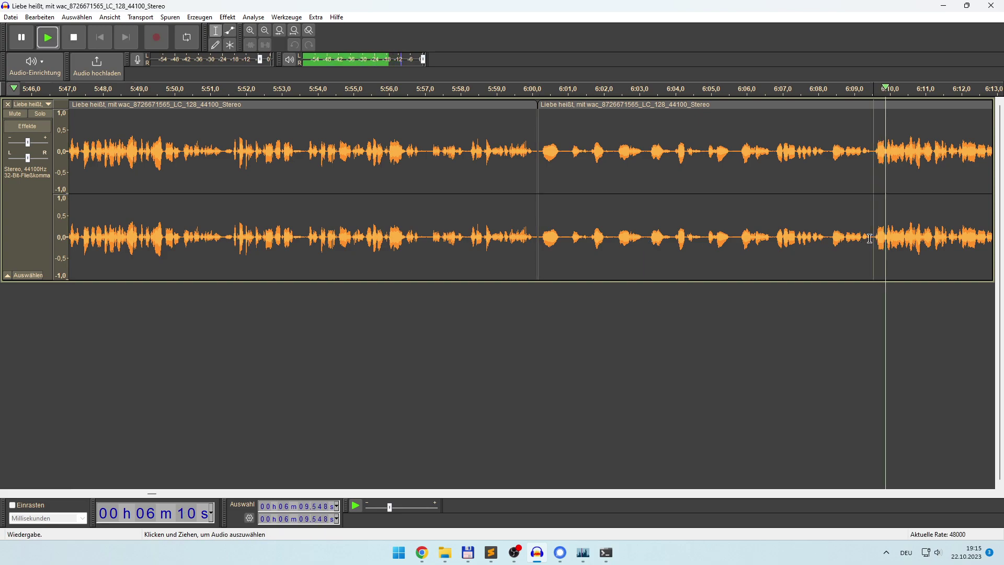
key(space)
drag(872, 235, 547, 220)
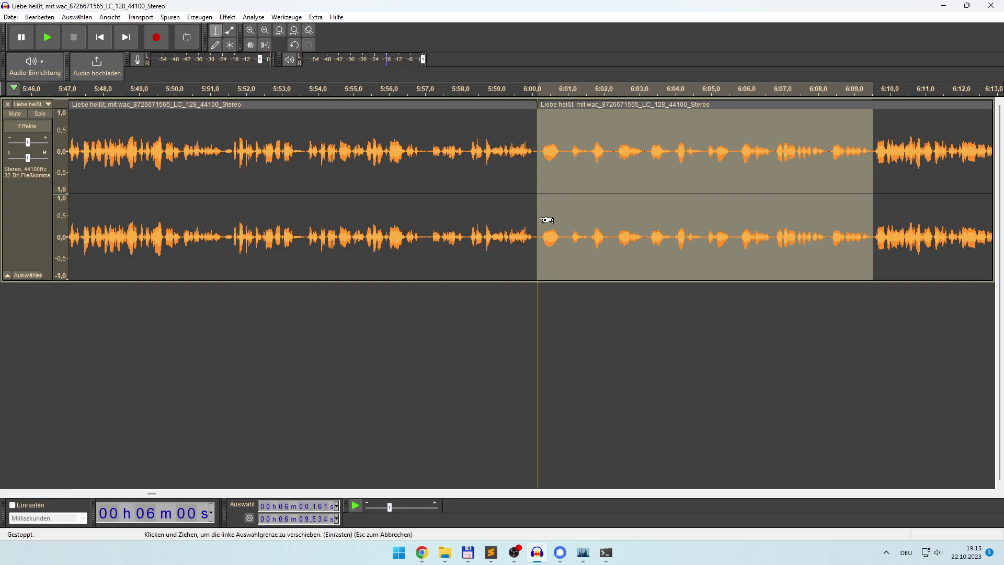
key(Delete)
Step: Play the audio at the new cut and spot-check it at short intervals up to about 9:12 for further unwanted passages
key(space)
key(space)
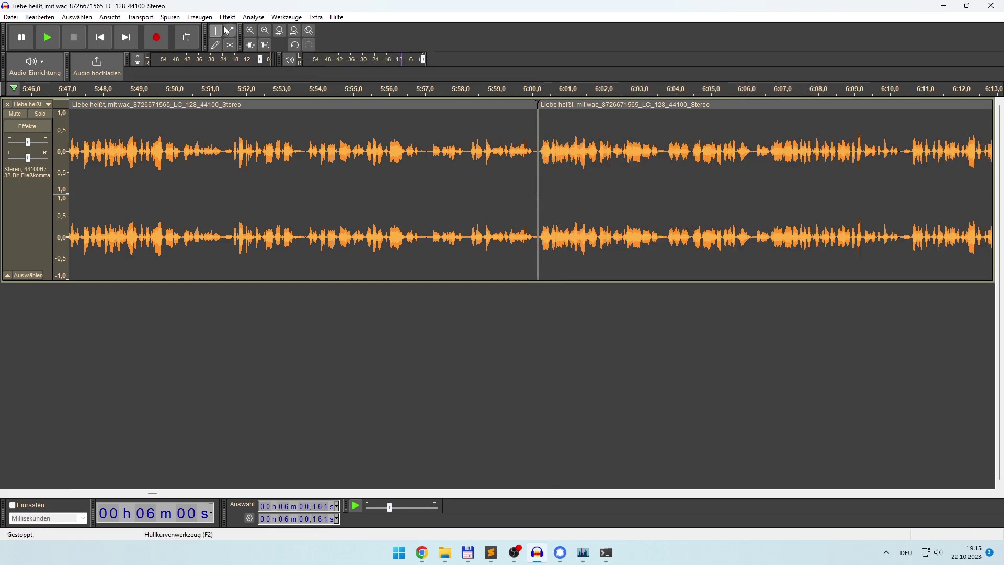
click(265, 31)
click(265, 31)
click(265, 31)
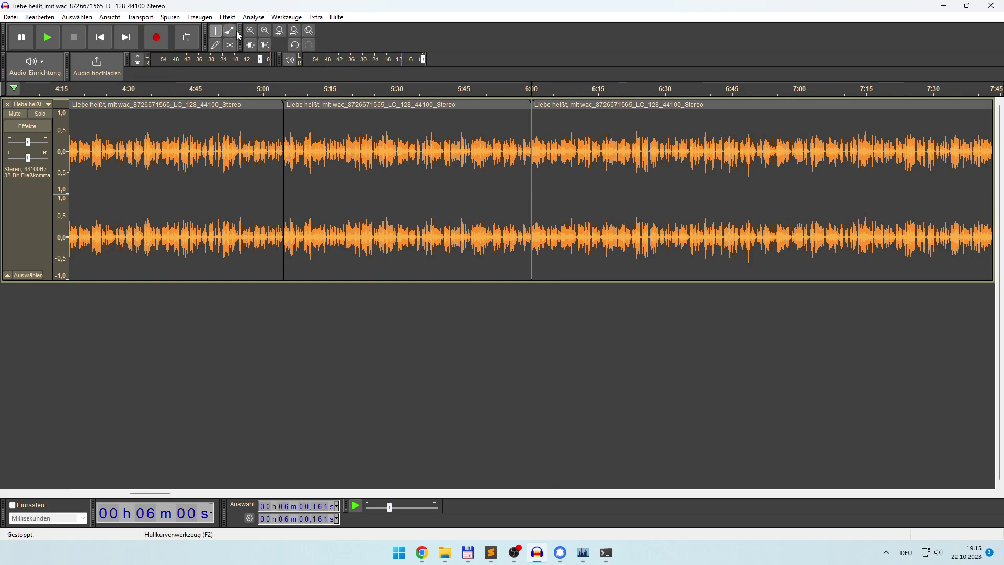
click(264, 32)
key(space)
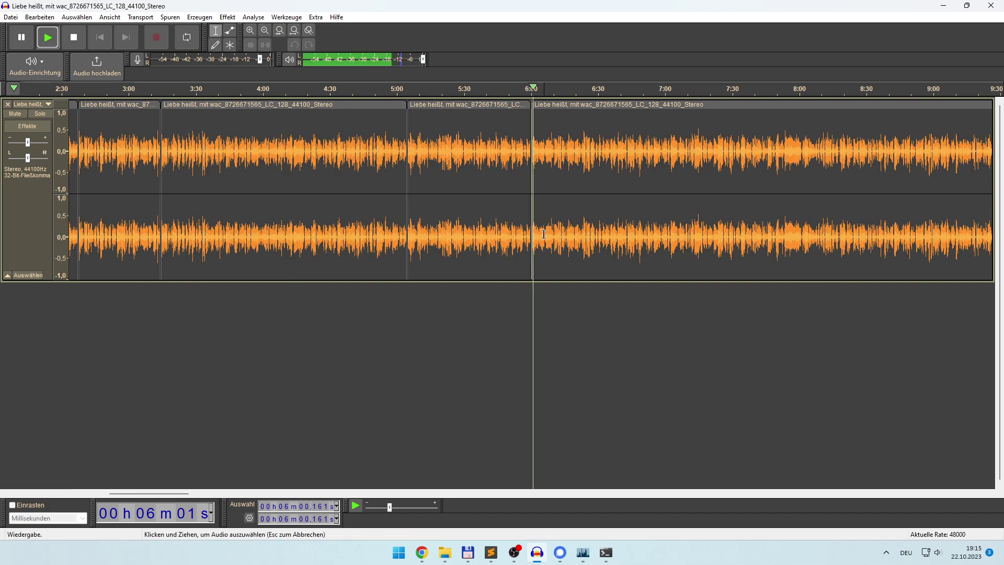
click(588, 239)
click(618, 240)
click(602, 236)
key(space)
key(space)
click(648, 237)
key(space)
key(space)
click(664, 238)
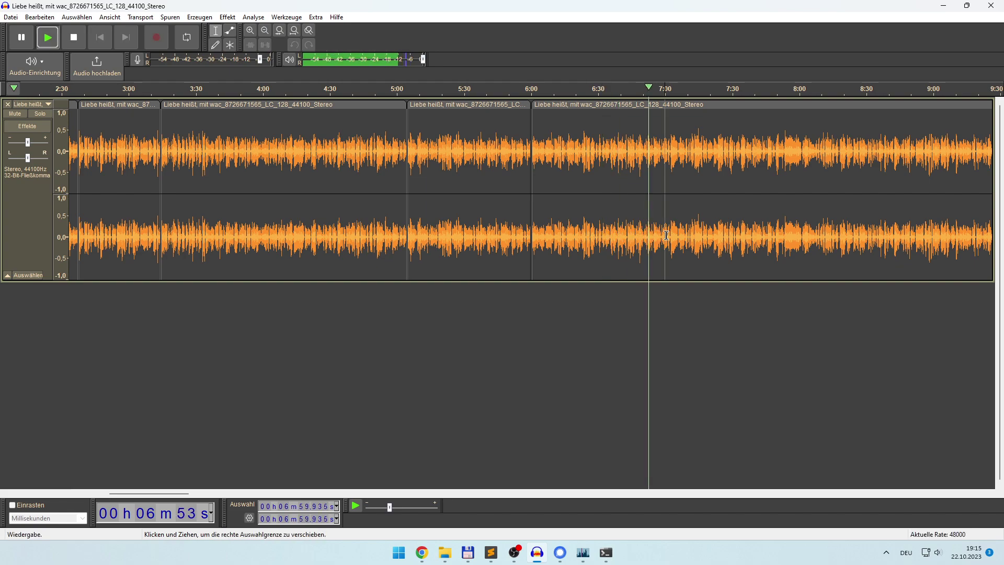
click(684, 239)
click(701, 239)
key(space)
key(space)
click(715, 240)
click(738, 241)
click(753, 243)
key(space)
click(772, 244)
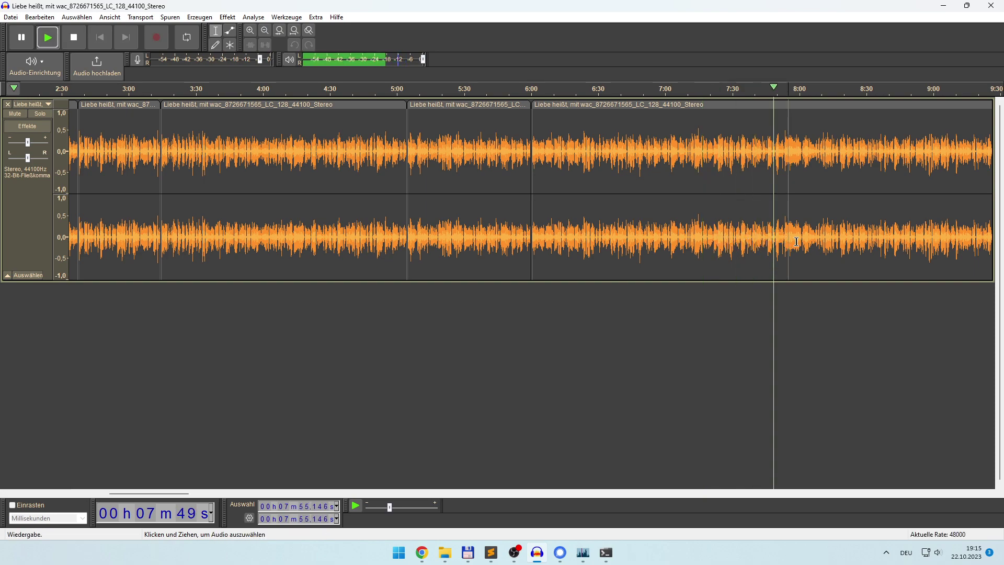
click(809, 243)
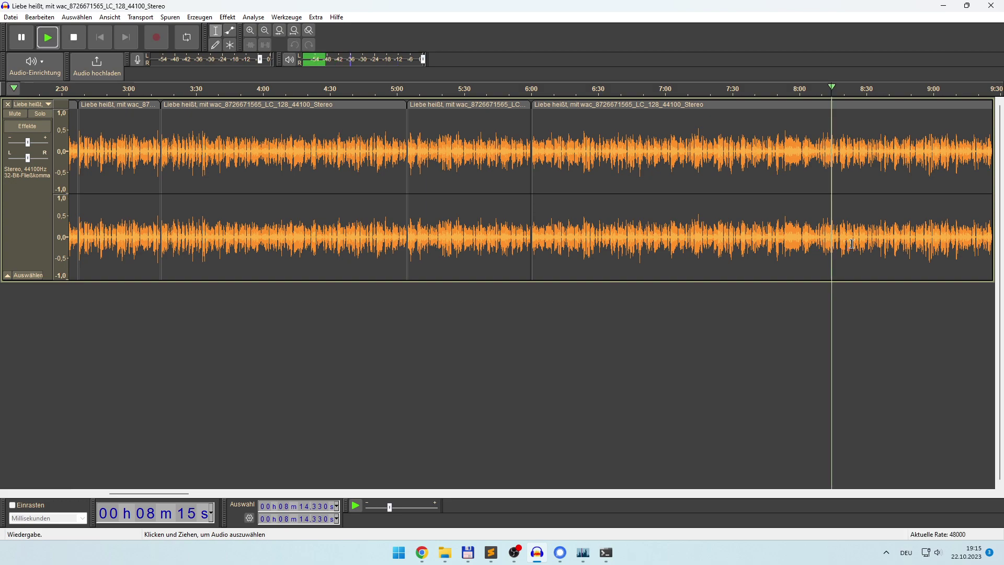
click(902, 244)
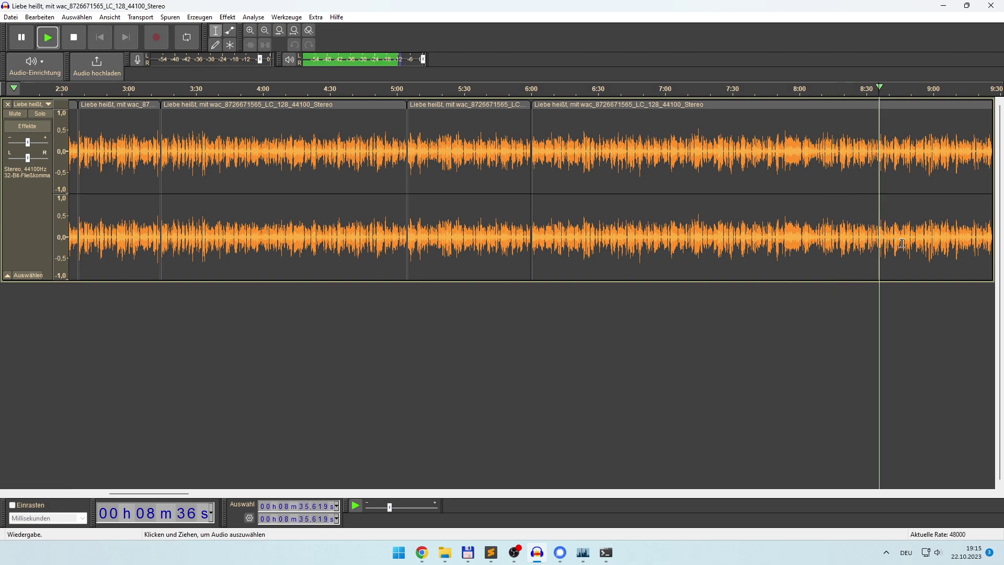
key(space)
key(space)
click(916, 244)
key(space)
key(space)
click(937, 238)
key(space)
click(961, 232)
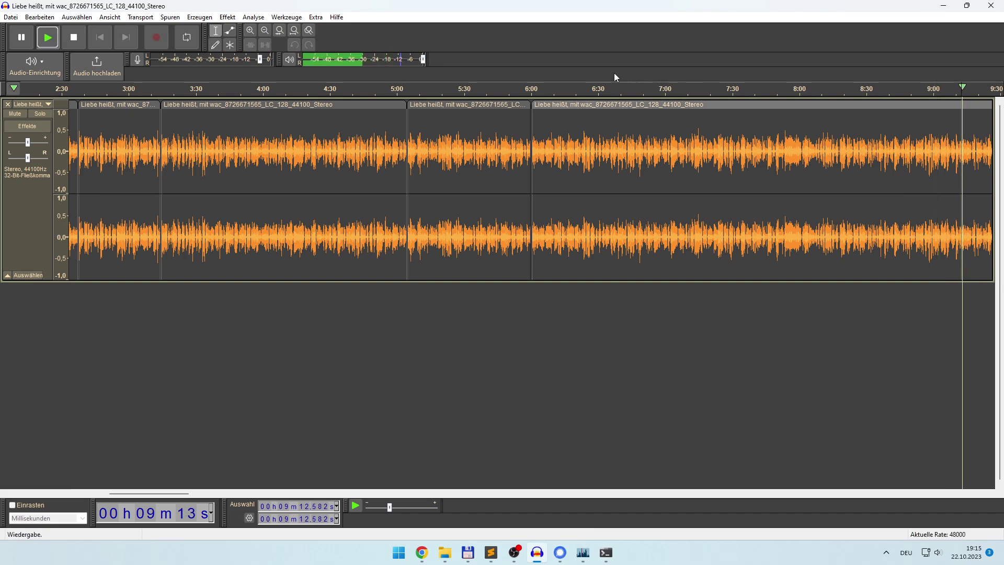
Step: Continue spot-checking the audio by playback at intervals from about 9:23 to 11:35, looking for the next unwanted passage
click(264, 32)
click(264, 31)
key(space)
click(384, 230)
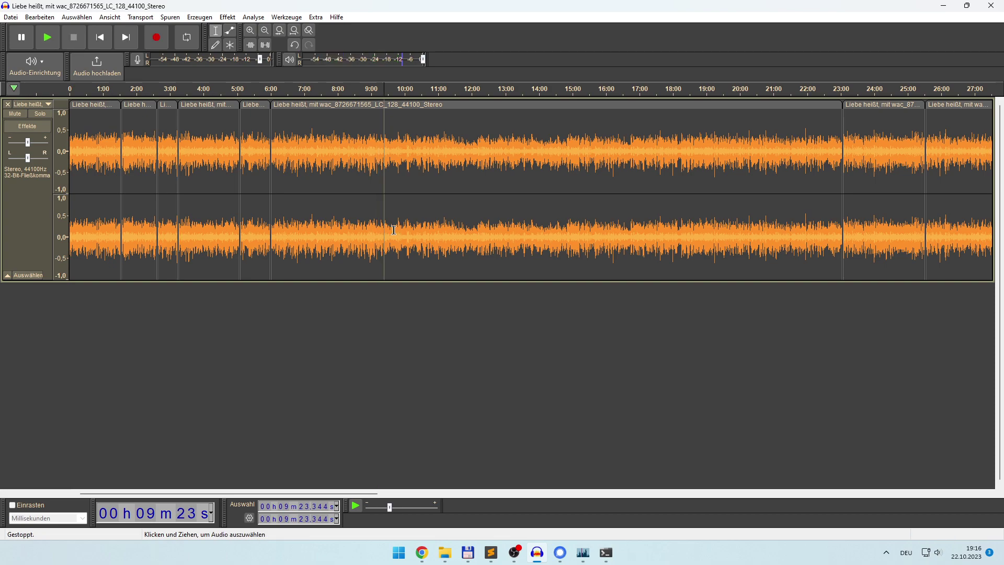
click(393, 232)
click(401, 234)
click(407, 233)
click(415, 234)
click(424, 234)
click(431, 235)
click(441, 235)
click(449, 236)
click(458, 236)
key(space)
Step: Pinpoint the start of the unwanted passage by playback from about 11:24.3 and split the clip at about 11:27.2
click(250, 30)
click(250, 30)
click(250, 31)
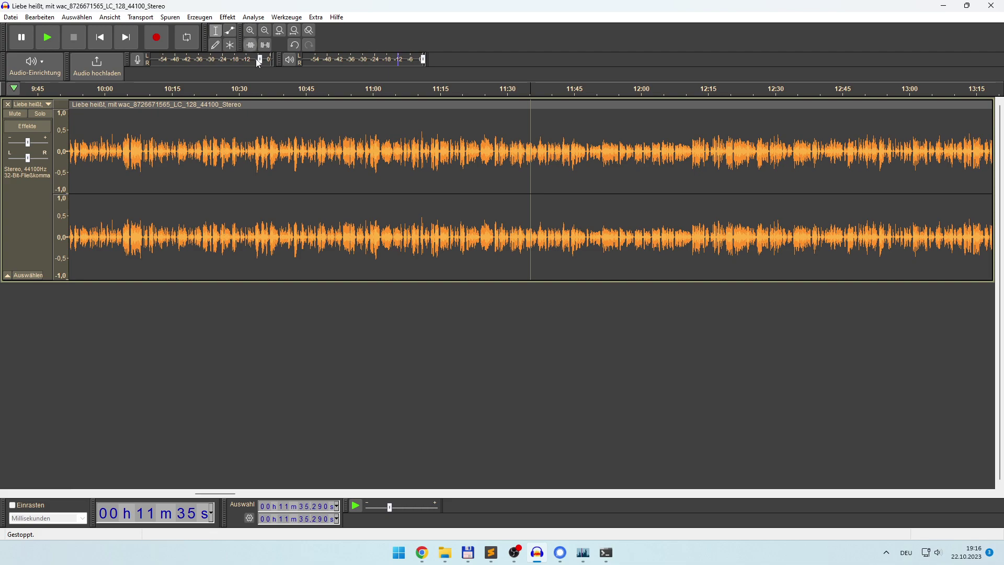
click(481, 233)
key(space)
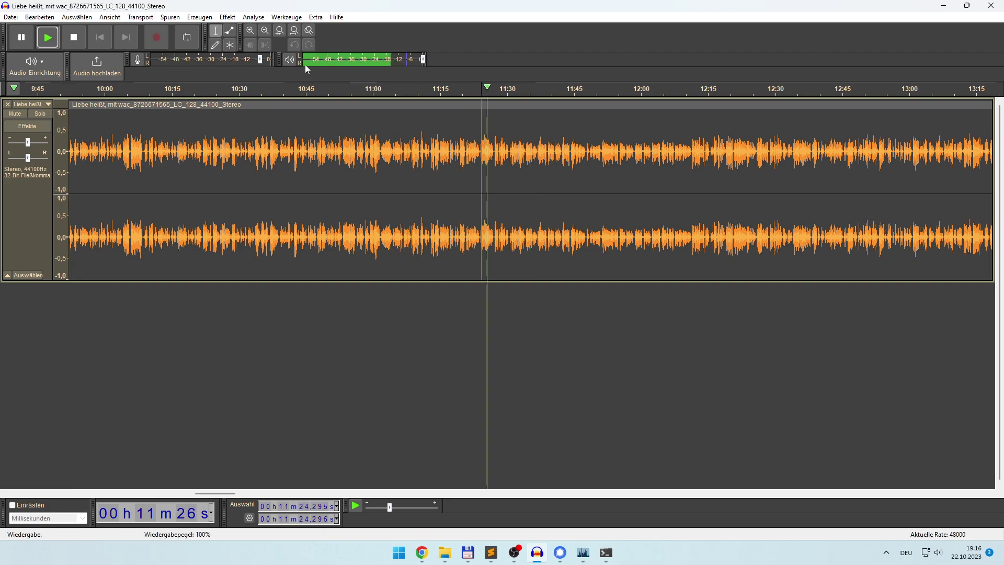
click(250, 30)
click(545, 237)
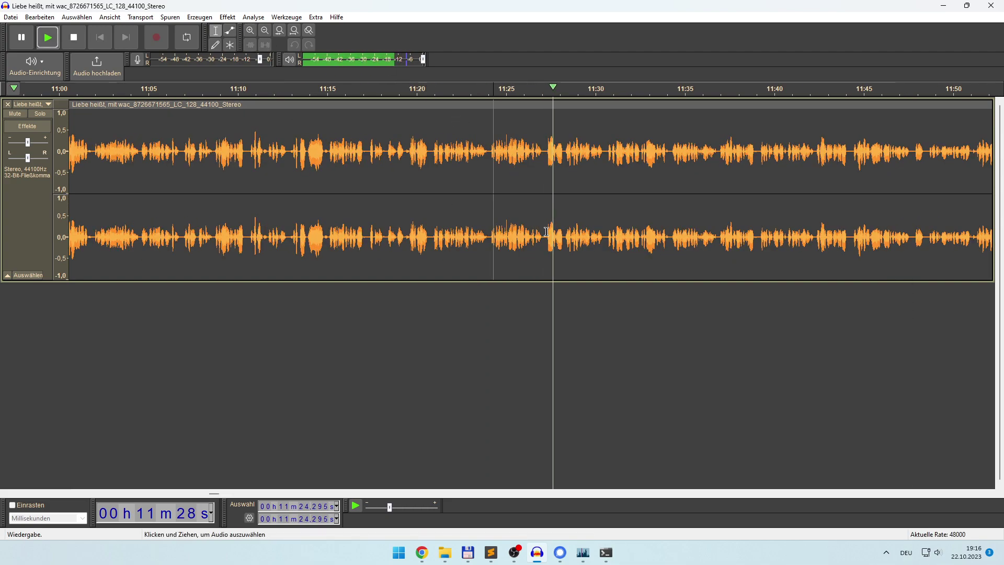
key(space)
right_click(545, 236)
click(570, 279)
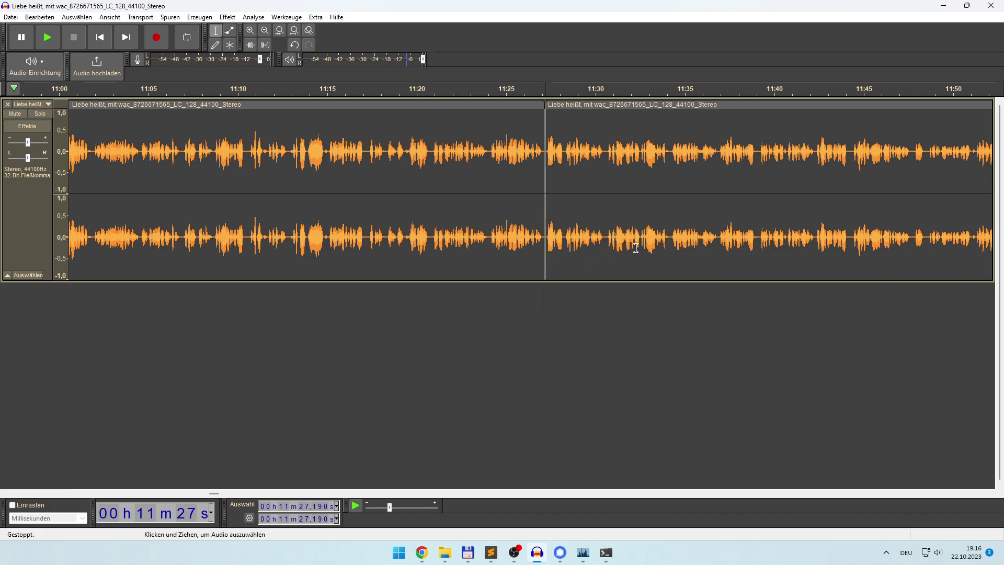
Step: Find the end of this passage by playback and delete the audio from about 11:27.2 to 12:11.4
key(space)
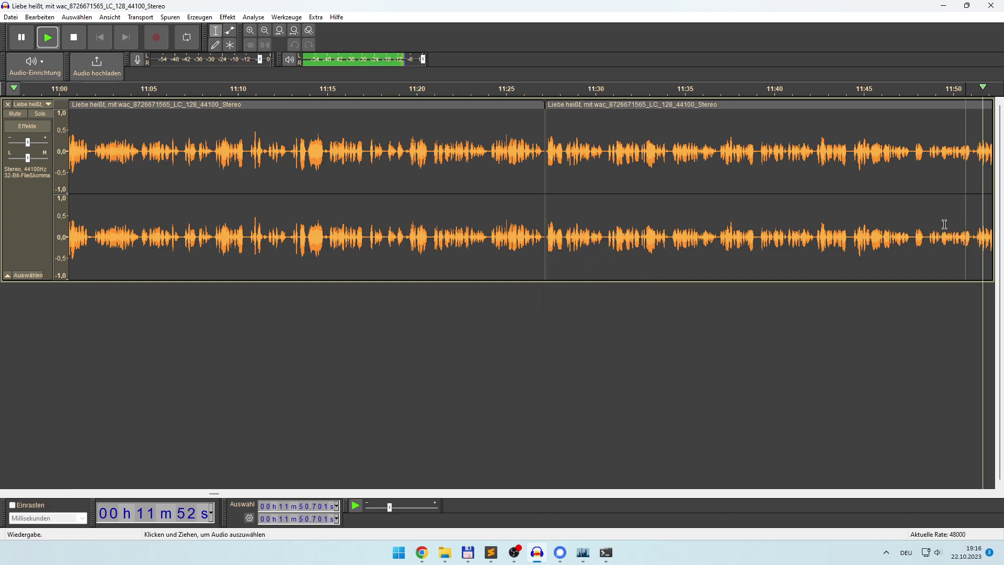
click(405, 240)
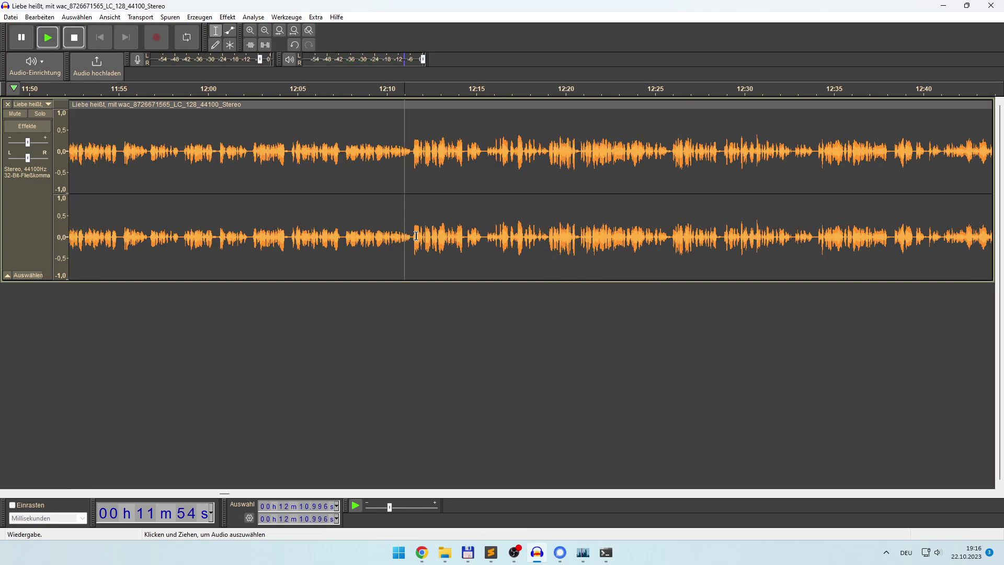
key(space)
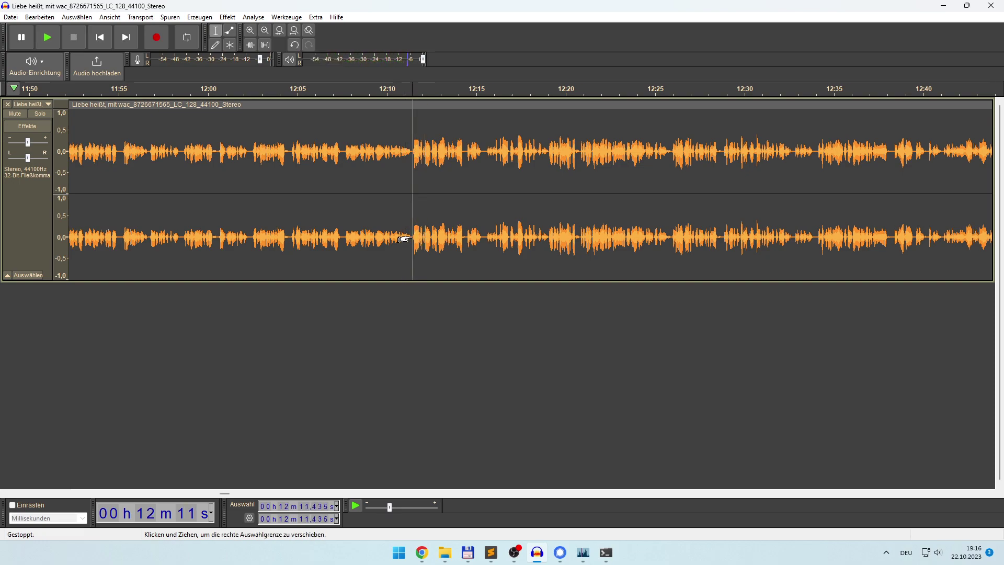
drag(405, 237, 171, 236)
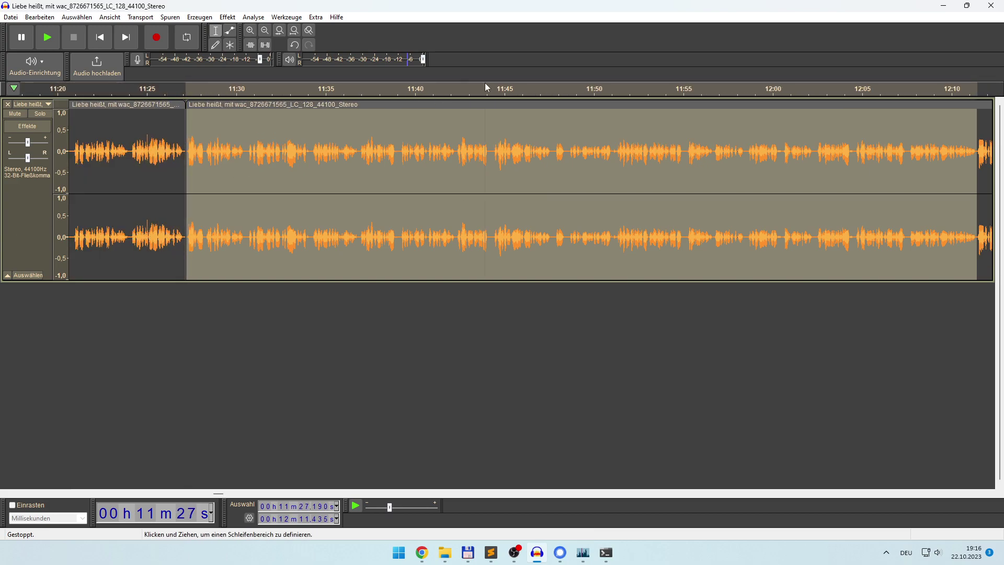
key(Left)
Step: Play the audio at the new cut and spot-check it at short intervals up to about 13:35 for the next unwanted passage
key(space)
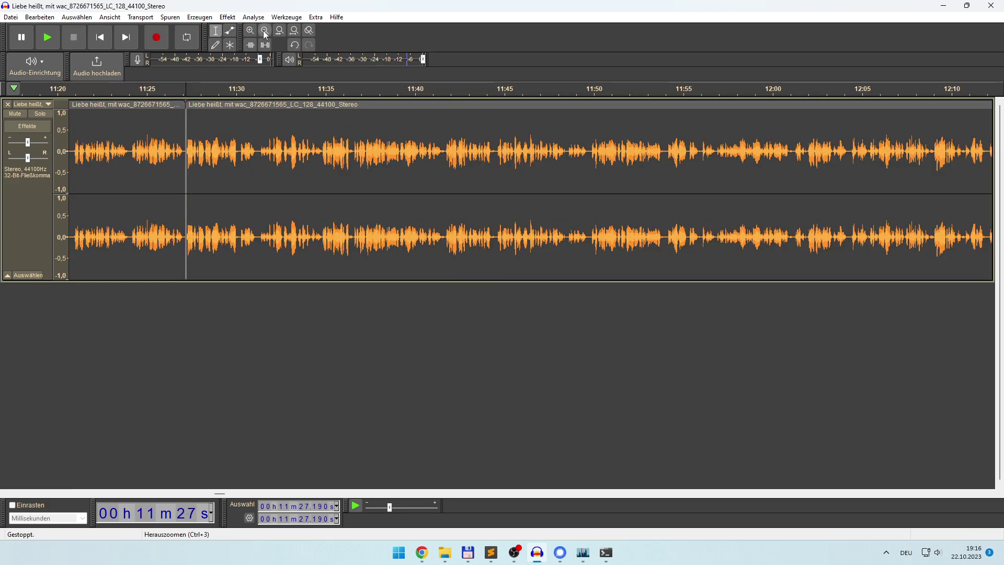
click(265, 30)
click(265, 30)
click(266, 30)
click(265, 31)
click(523, 234)
key(space)
click(538, 233)
key(space)
key(space)
click(574, 234)
key(space)
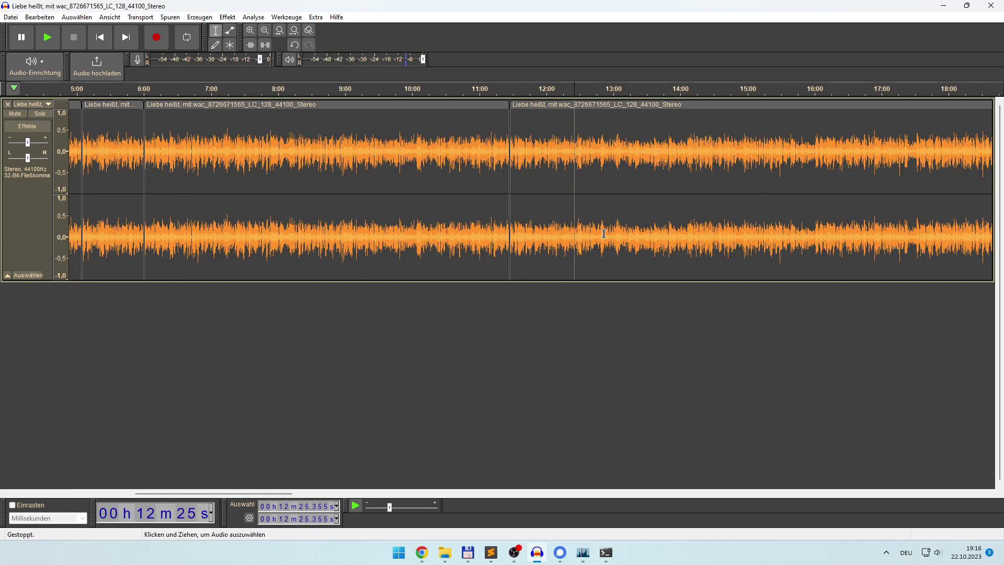
click(604, 234)
click(626, 236)
click(653, 241)
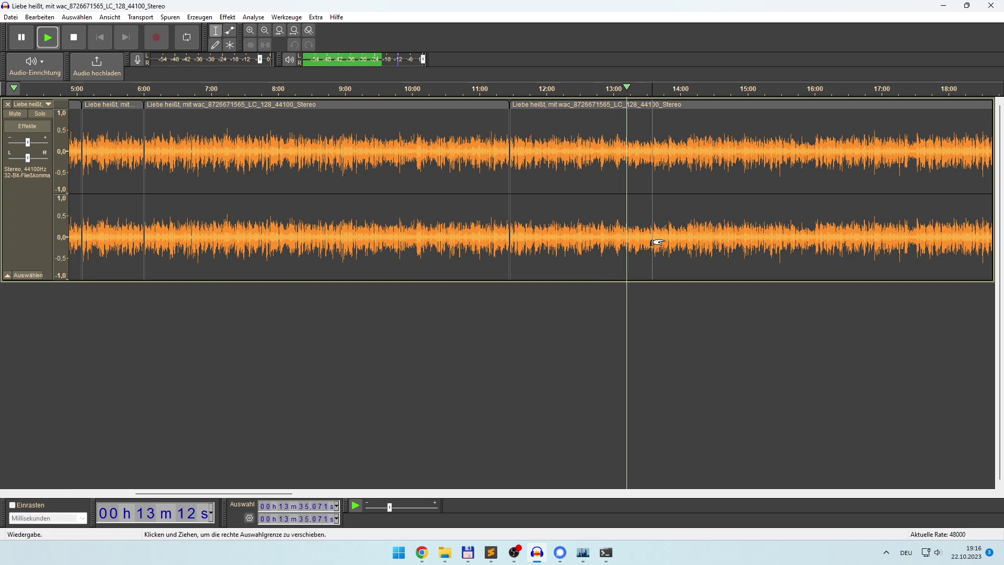
key(space)
Step: Pinpoint the start of the unwanted passage by playback from about 13:11.2 and split the clip at about 13:13.7
click(250, 31)
click(250, 30)
click(250, 31)
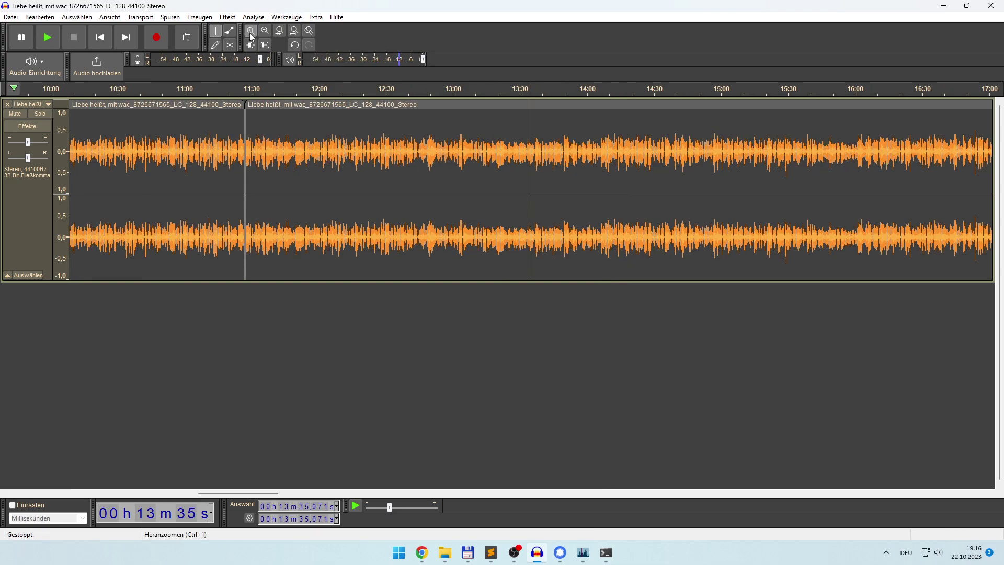
key(space)
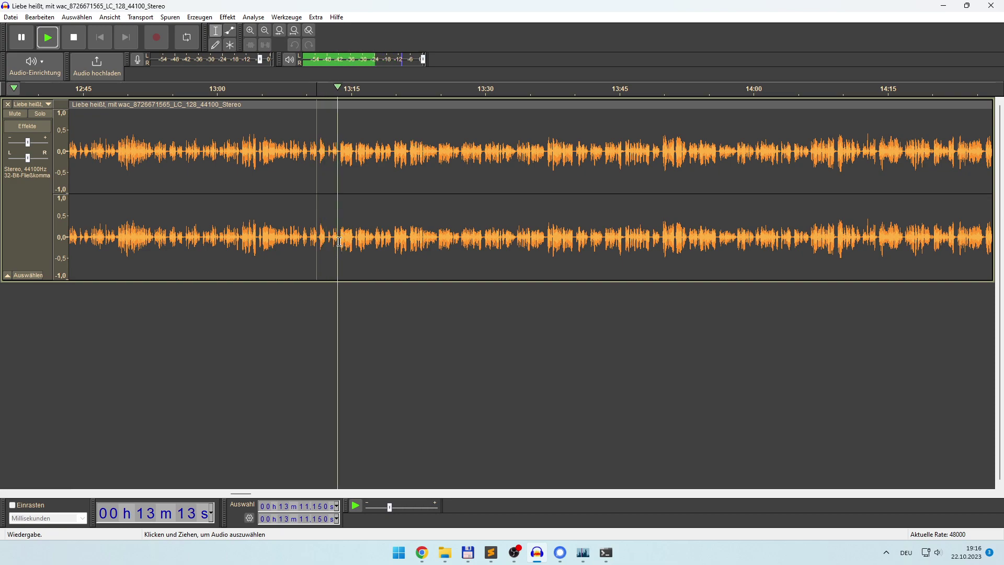
click(340, 236)
right_click(345, 235)
click(408, 280)
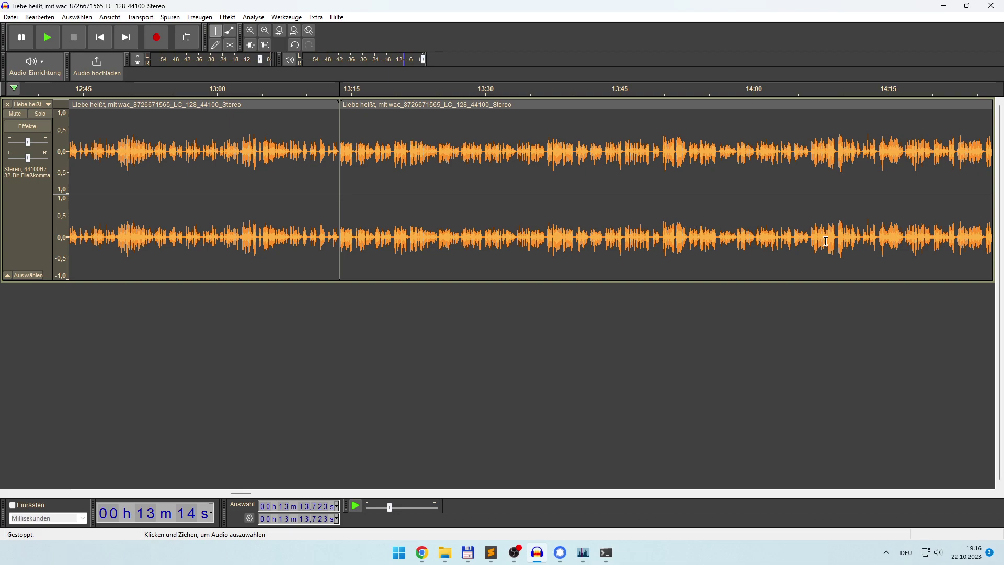
Step: Find the end of this passage by playback and delete the audio from about 13:13.7 to 13:49.8
key(space)
click(659, 239)
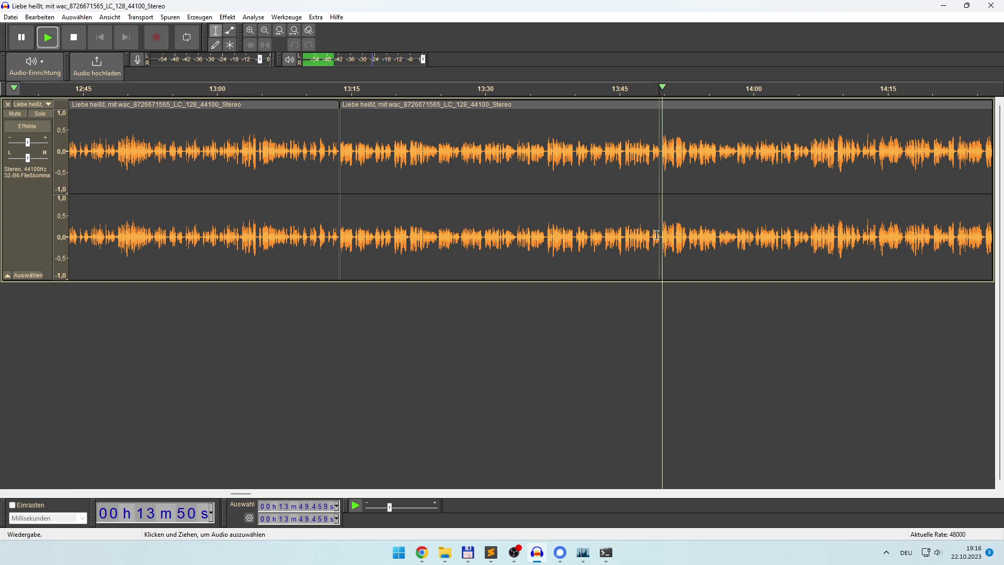
click(649, 241)
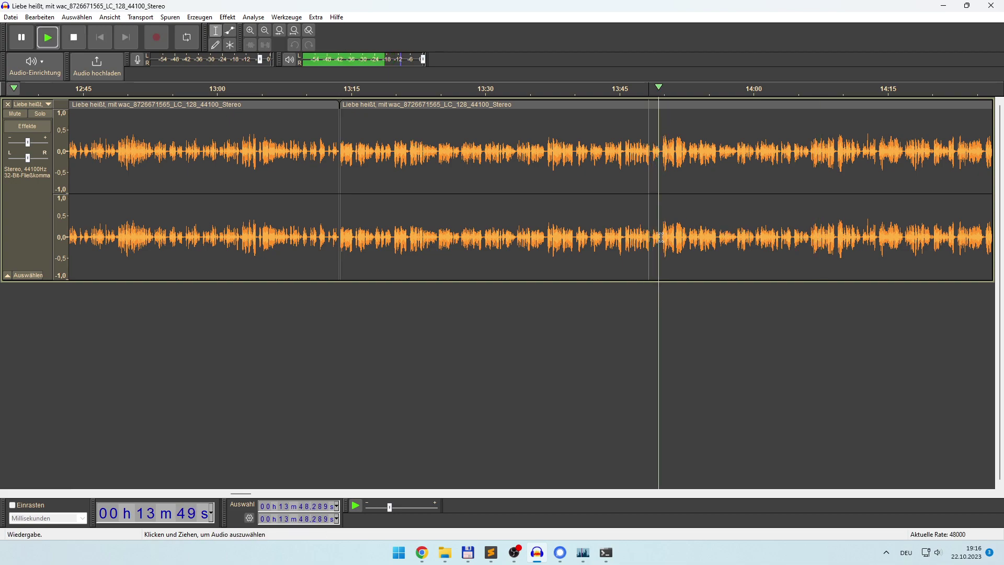
click(662, 230)
key(space)
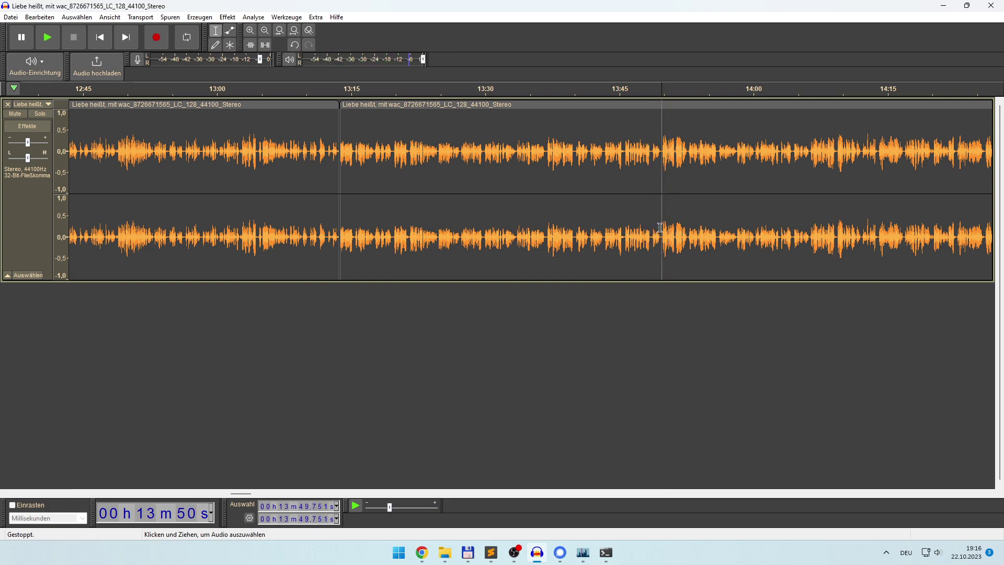
drag(655, 231, 335, 231)
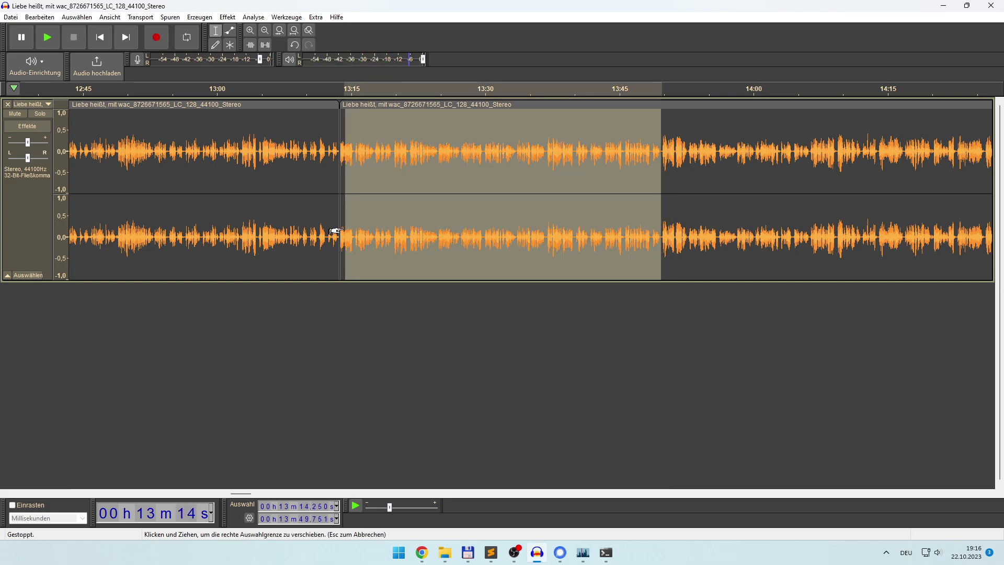
key(Delete)
Step: Play the audio at the 13:13.7 cut and spot-check it at intervals up to about 15:10.5 for another unwanted passage
key(space)
key(space)
click(265, 31)
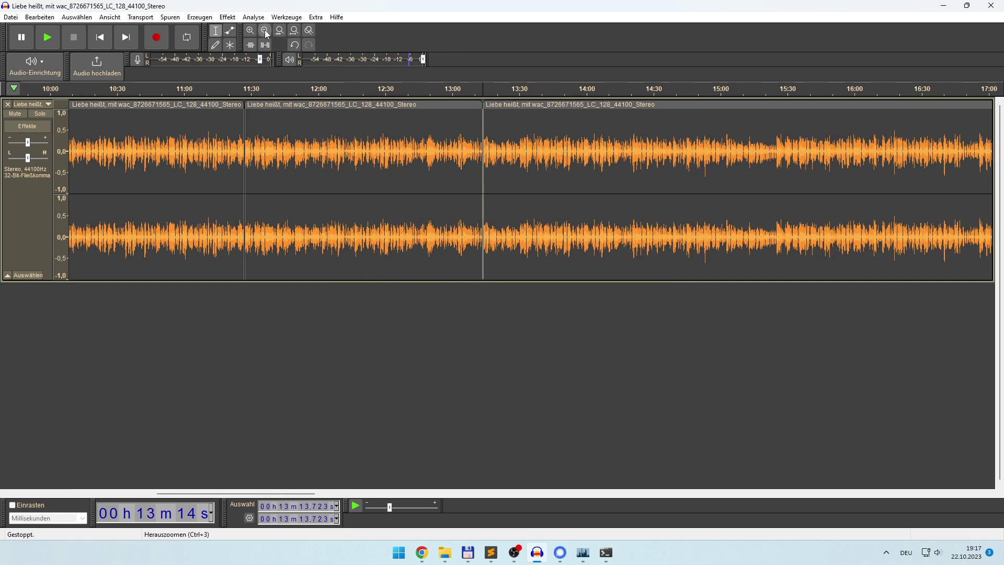
key(space)
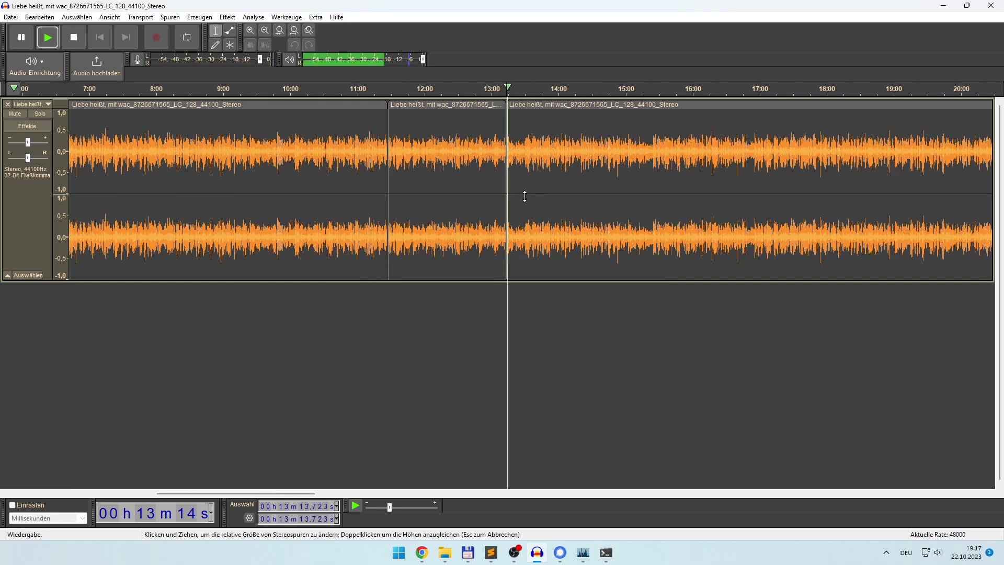
click(524, 208)
click(546, 220)
click(572, 229)
key(space)
key(space)
click(595, 237)
key(space)
key(space)
click(637, 239)
key(space)
key(space)
Step: Pinpoint the start of the unwanted passage by playback around 15:02 and split the clip at about 15:04.8
key(space)
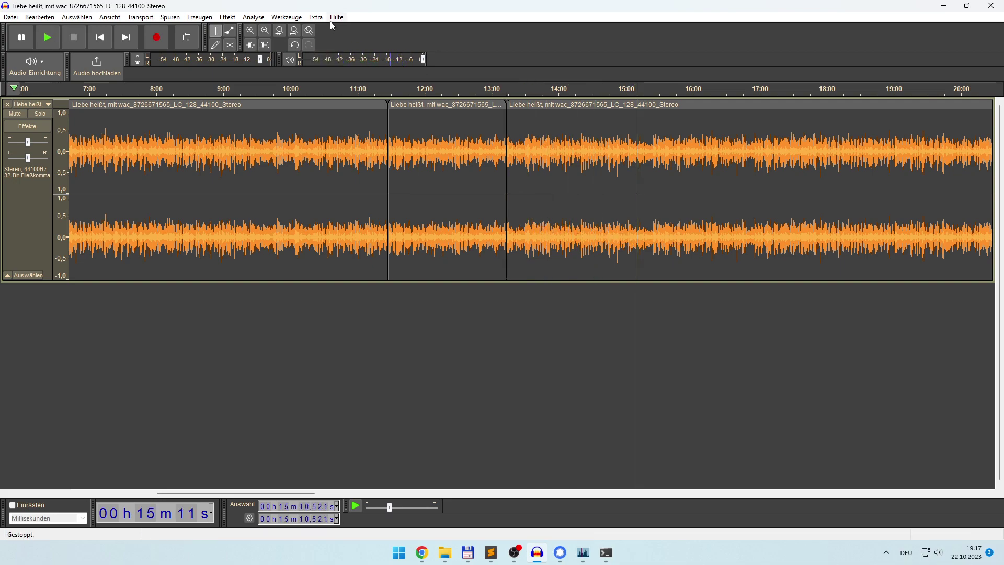
click(252, 30)
click(252, 29)
click(252, 30)
key(space)
click(273, 217)
click(456, 238)
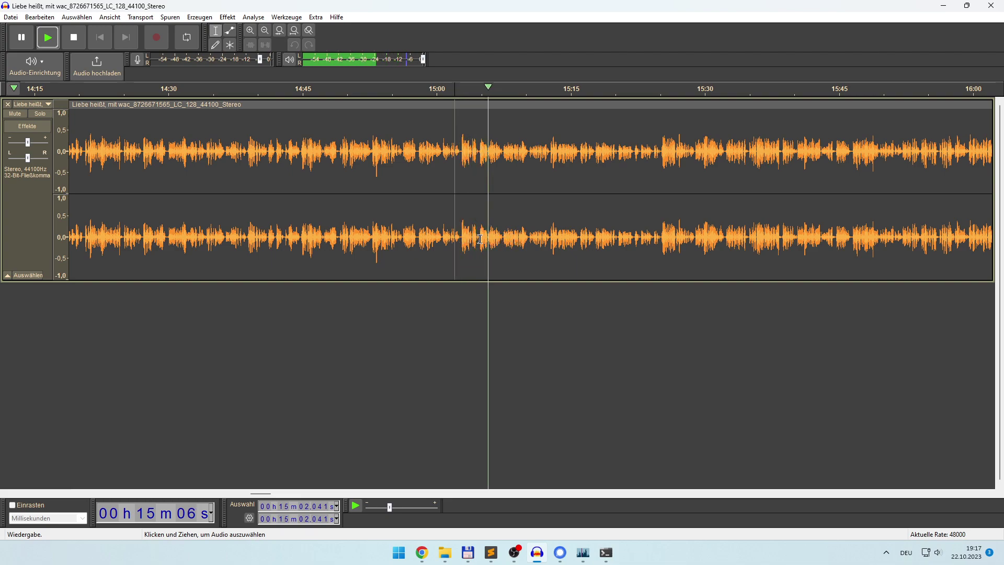
click(479, 238)
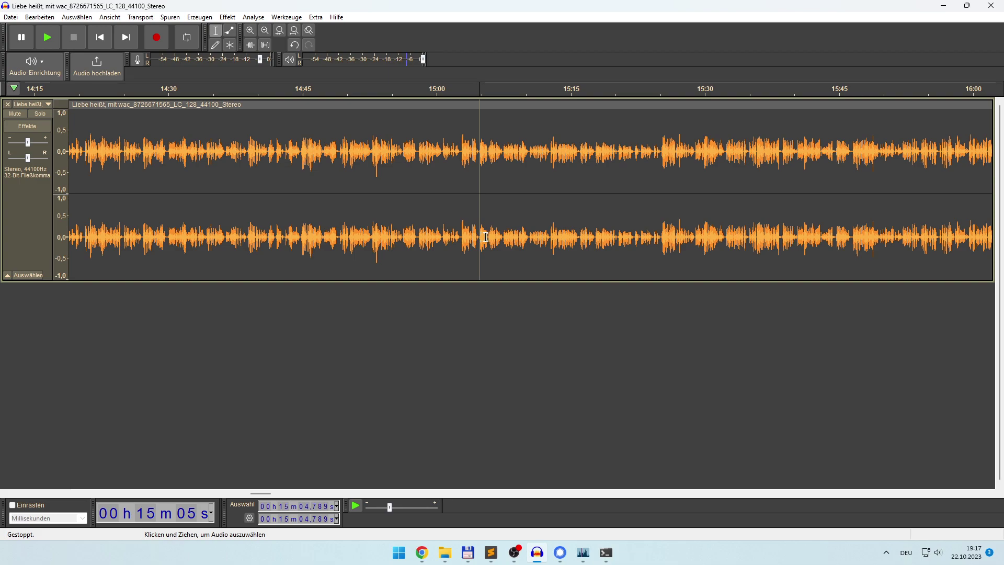
right_click(479, 224)
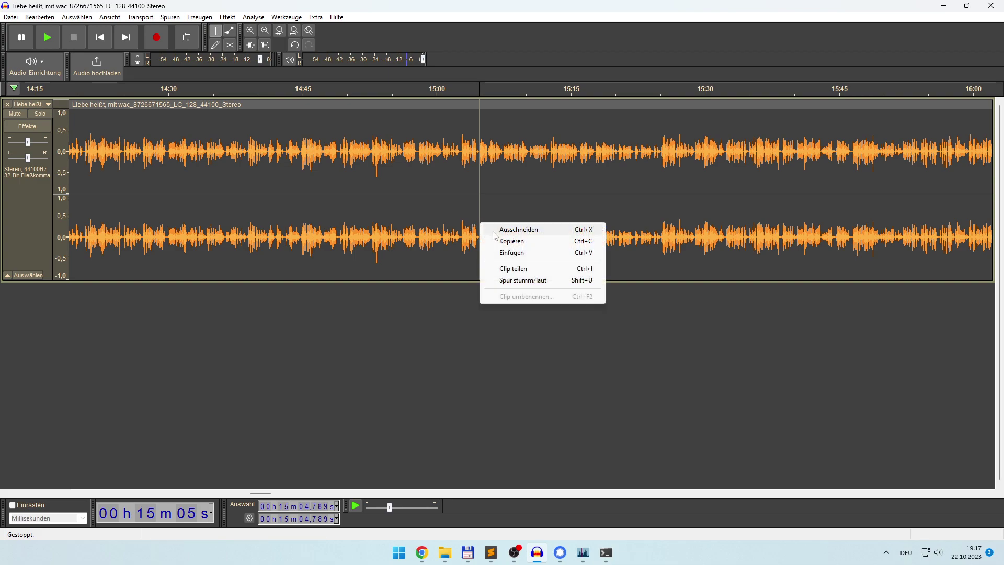
click(513, 269)
Step: Find the end of this passage by playback and delete the audio from about 15:04.8 to 15:25.1
key(space)
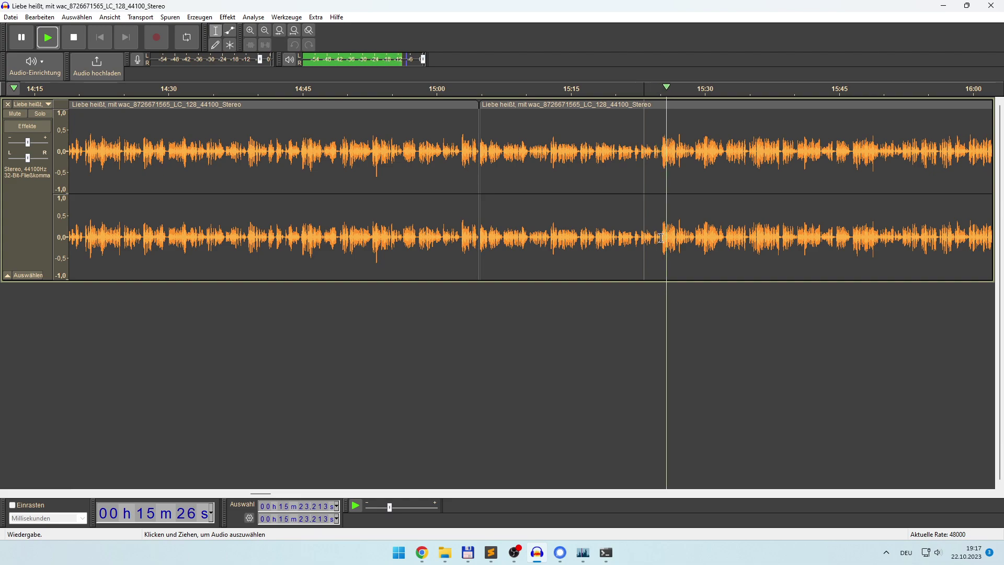
click(661, 232)
drag(663, 220, 487, 222)
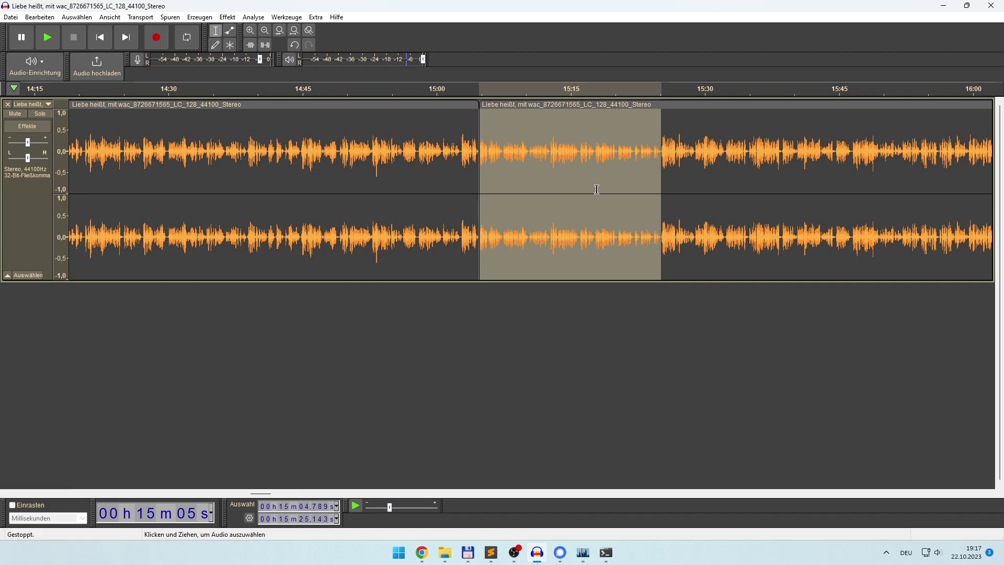
key(Left)
Step: Spot-check the audio after the 15:04.8 cut by playback at intervals up to about 16:48
click(265, 30)
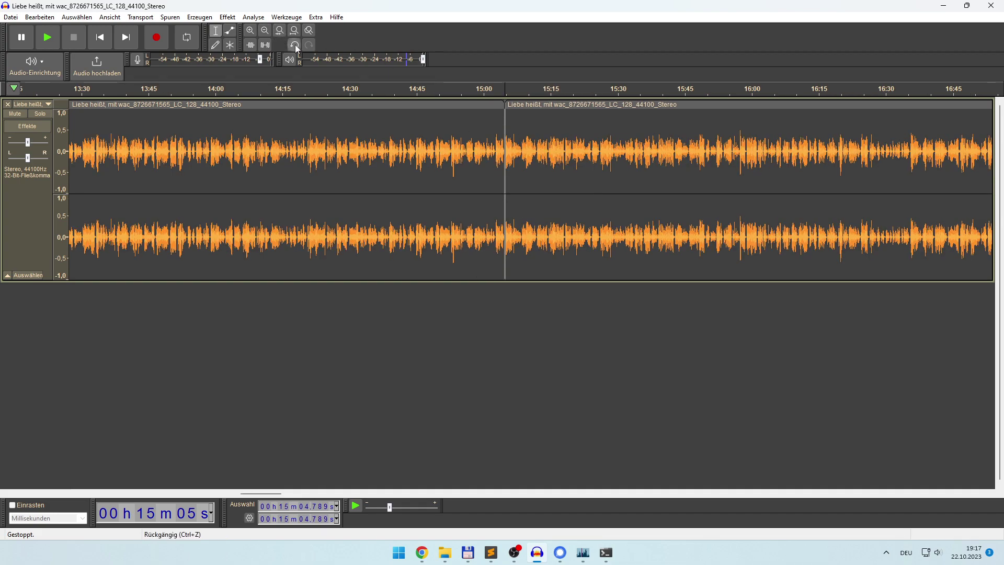
click(548, 197)
key(space)
click(626, 210)
key(space)
key(space)
click(729, 210)
click(774, 209)
click(855, 211)
click(911, 204)
click(968, 187)
Step: Continue spot-checking the audio at short intervals from about 16:57 to the existing clip boundary near 21:20, looking for unwanted passages
click(265, 30)
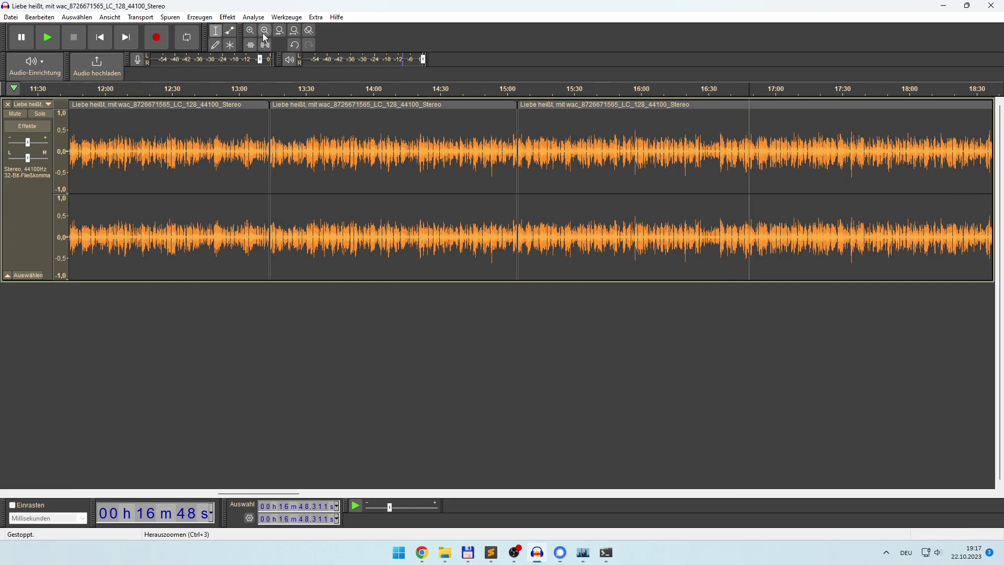
click(265, 30)
click(649, 188)
key(space)
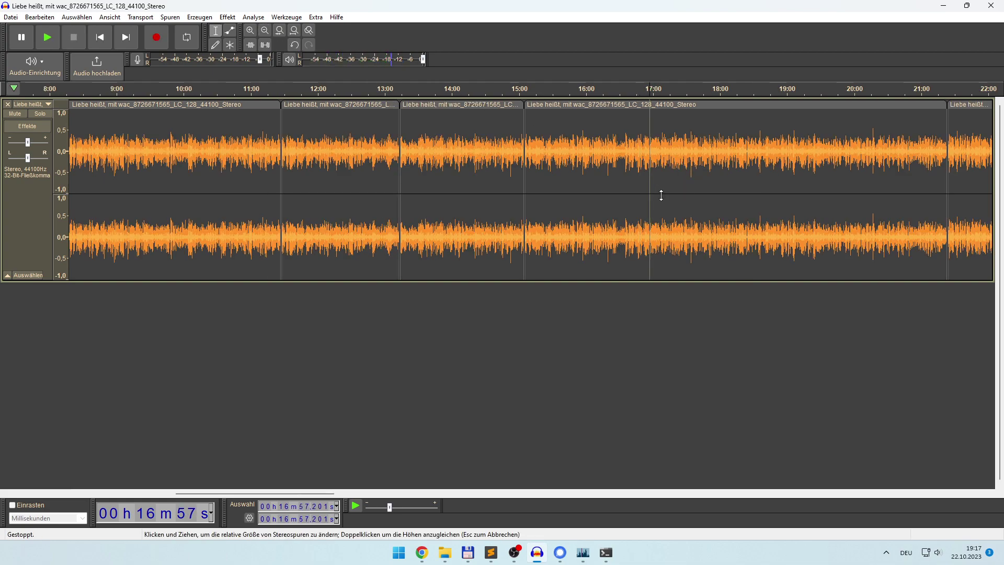
click(663, 215)
click(677, 226)
click(691, 236)
click(722, 236)
click(739, 237)
click(754, 242)
click(766, 244)
click(783, 244)
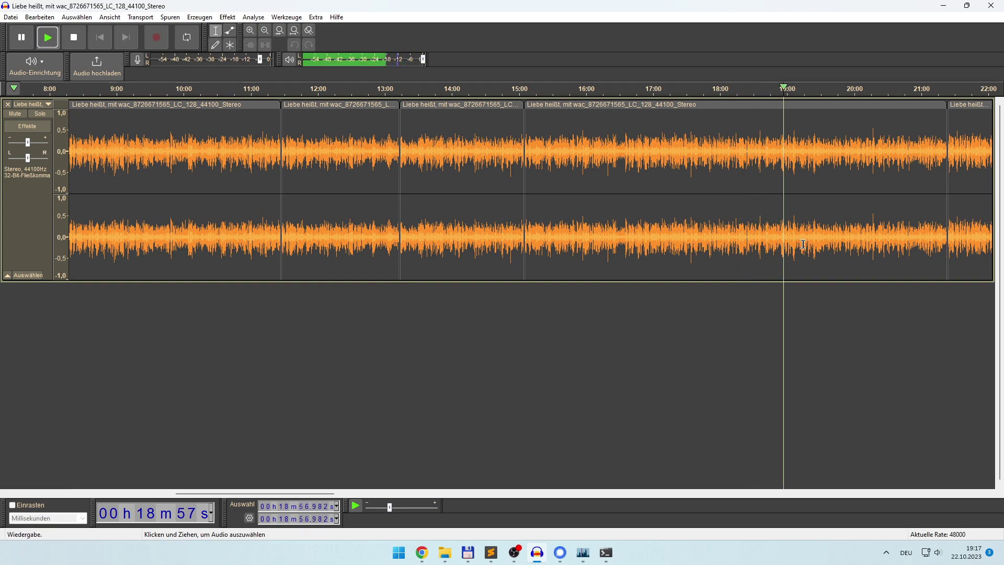
click(800, 244)
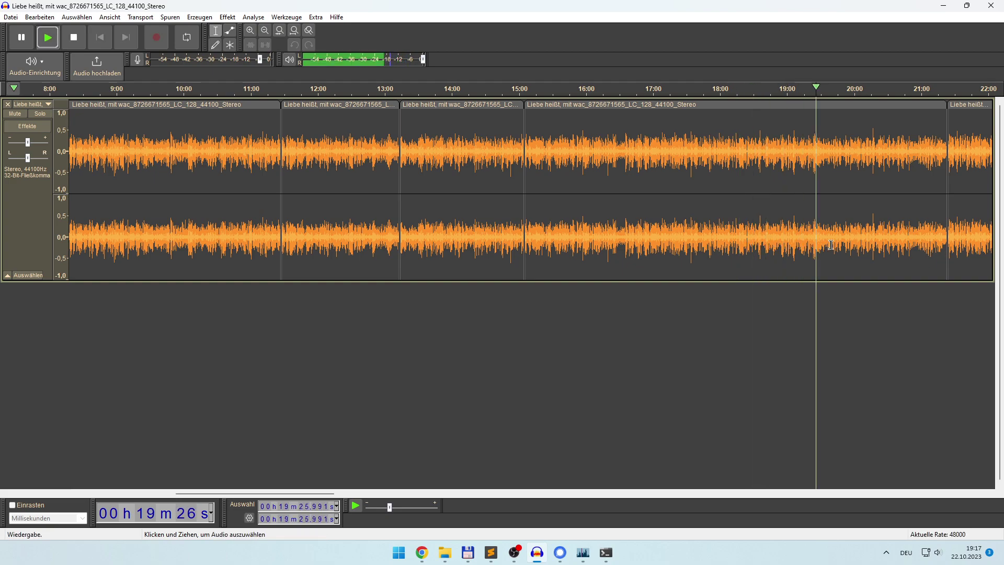
click(849, 244)
click(867, 243)
key(space)
key(space)
click(878, 244)
key(space)
click(895, 244)
key(space)
click(907, 245)
key(space)
click(916, 245)
key(space)
click(925, 245)
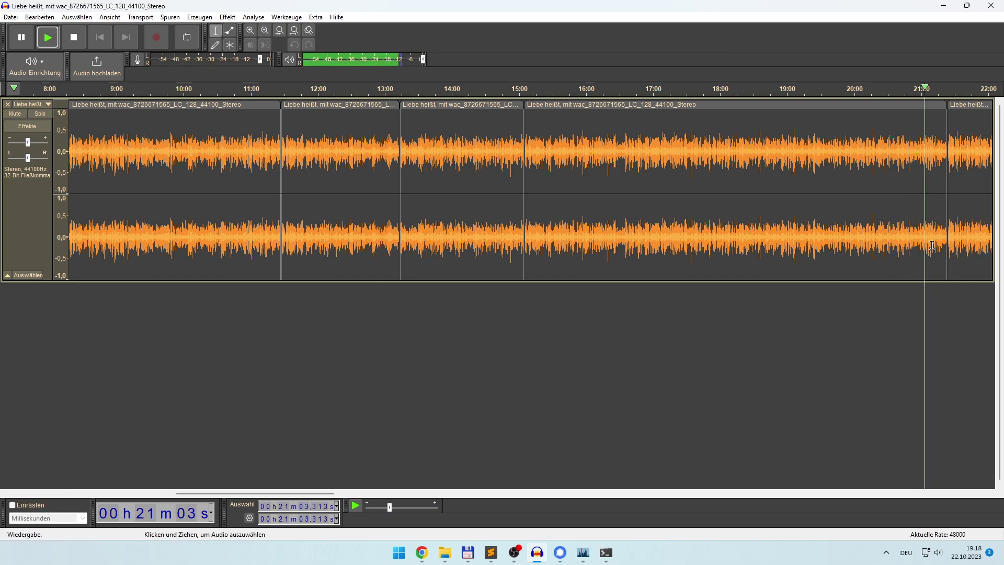
click(941, 244)
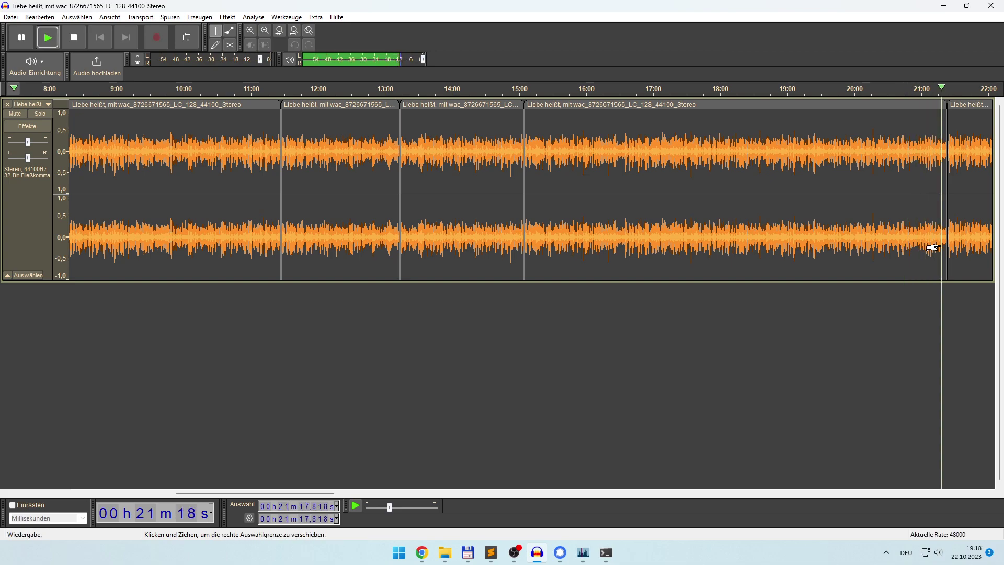
key(space)
click(118, 168)
key(space)
key(space)
Step: Spot-check the recording by playback at intervals from about 17:17 to 37:30, listening for unwanted passages
click(266, 34)
click(267, 35)
click(358, 225)
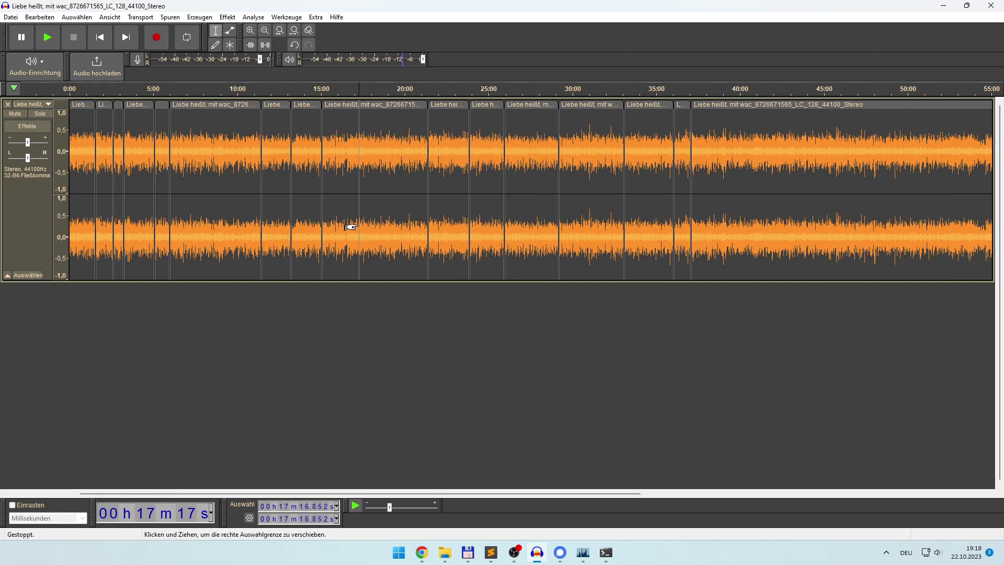
key(space)
click(374, 230)
click(525, 241)
click(539, 240)
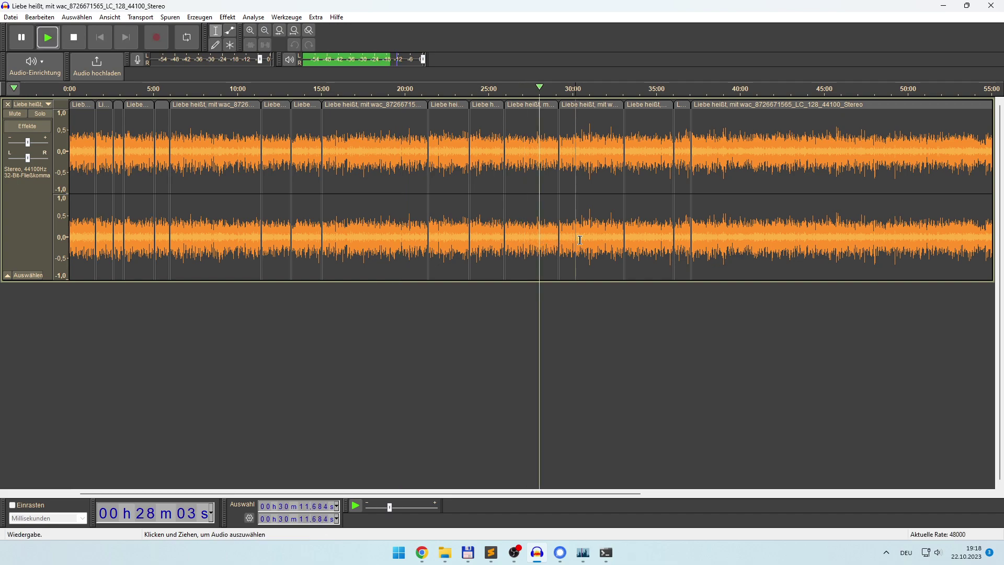
click(589, 241)
click(602, 240)
click(616, 242)
click(646, 242)
click(659, 242)
click(684, 242)
click(698, 240)
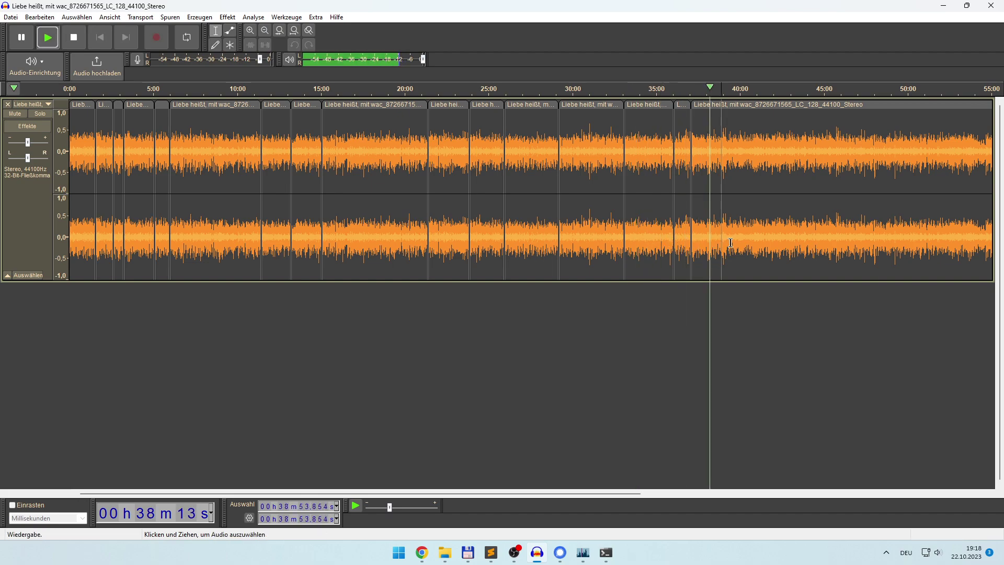
Step: Continue spot-checking by playback at intervals from about 39:37 to 54:30, listening for unwanted passages
click(733, 241)
click(754, 244)
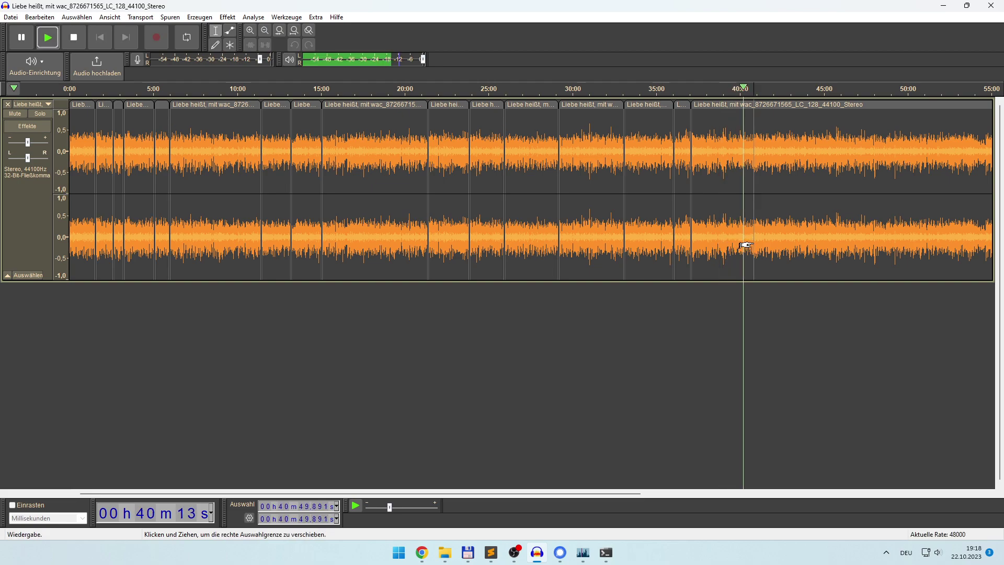
click(771, 243)
click(784, 243)
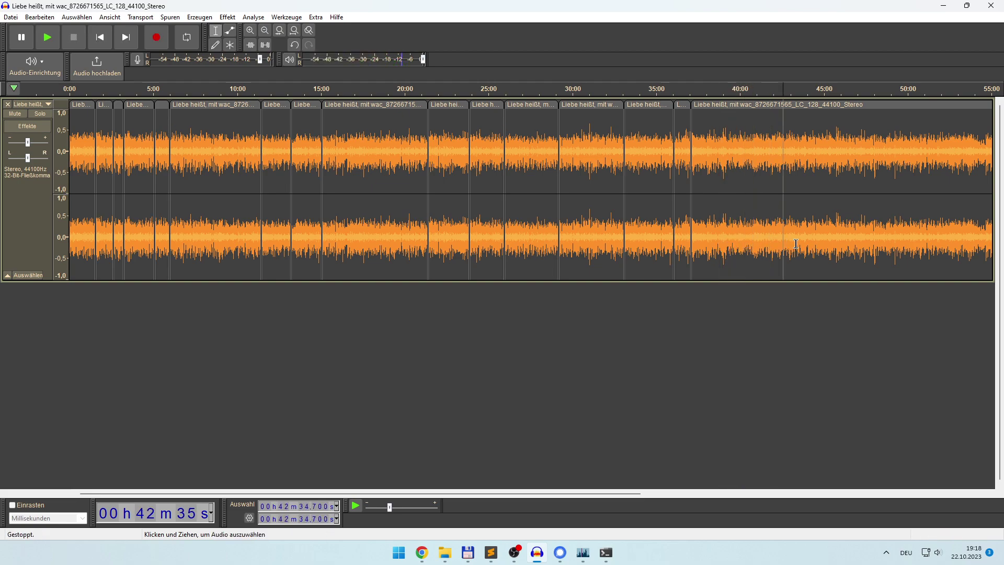
click(796, 243)
click(812, 243)
click(830, 241)
click(859, 238)
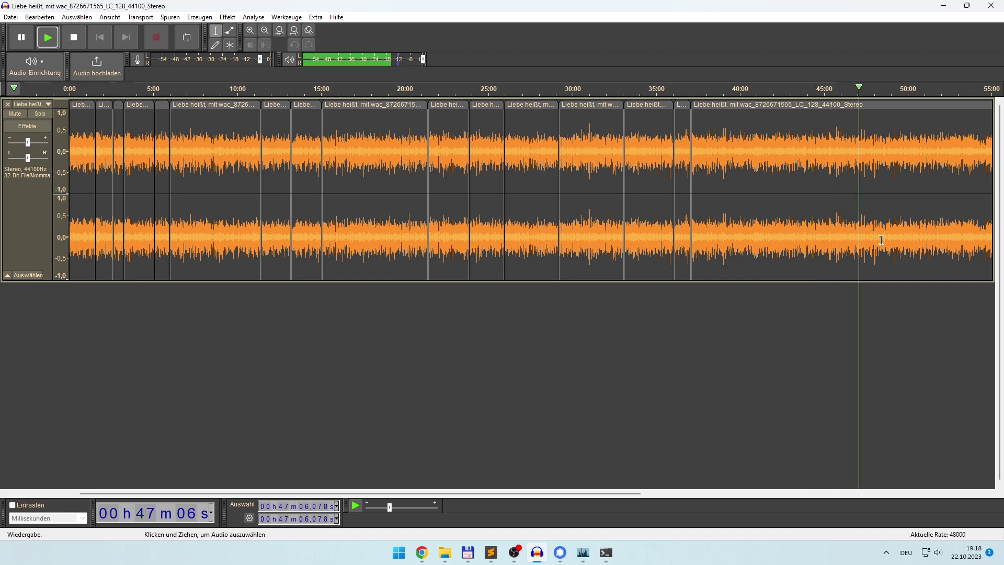
click(903, 245)
click(917, 241)
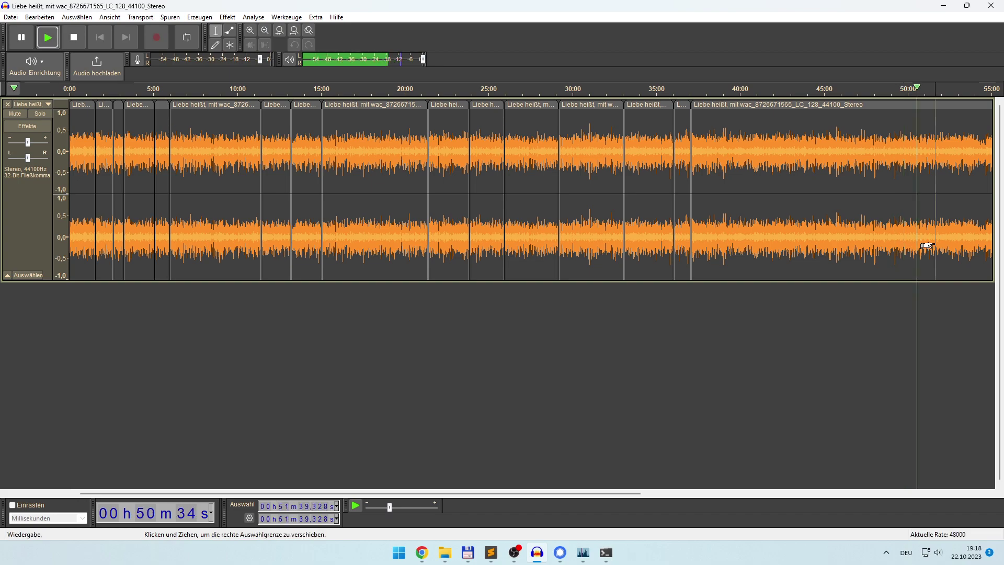
click(944, 243)
click(954, 243)
click(968, 243)
click(983, 168)
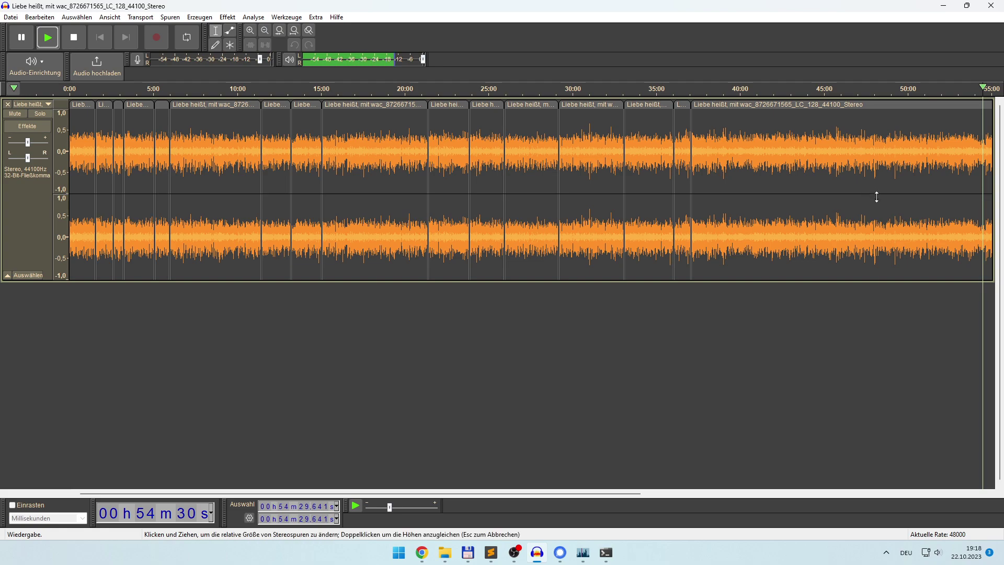
Step: Pinpoint the start of the unwanted passage by playback around 54:10 and split the clip at about 54:16.7
click(246, 29)
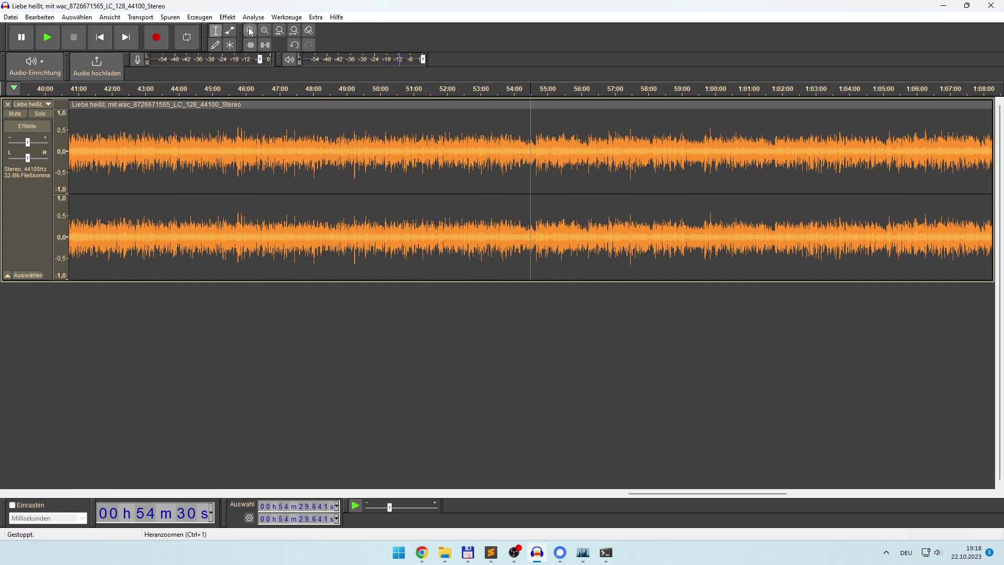
click(245, 28)
click(245, 28)
key(space)
click(502, 161)
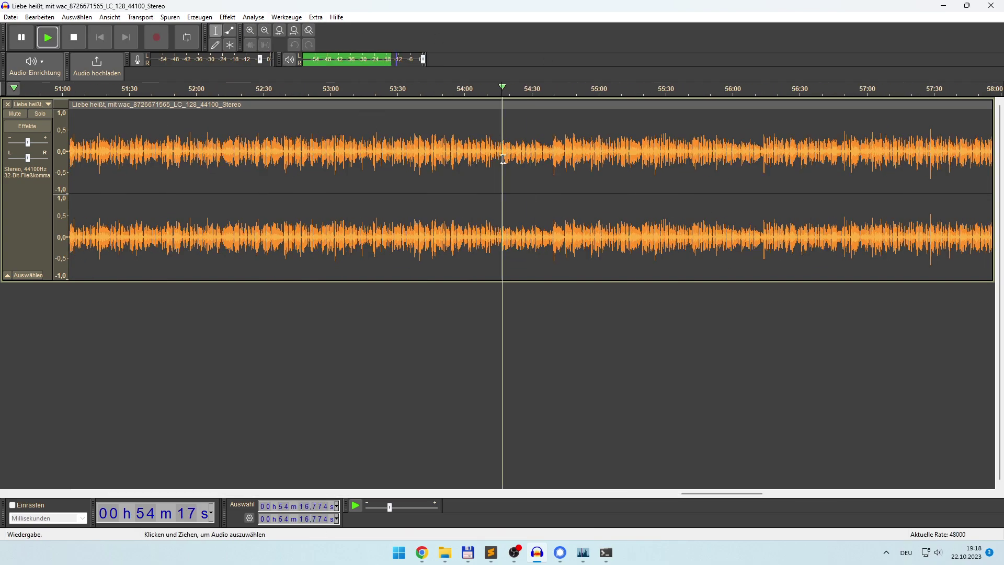
click(487, 160)
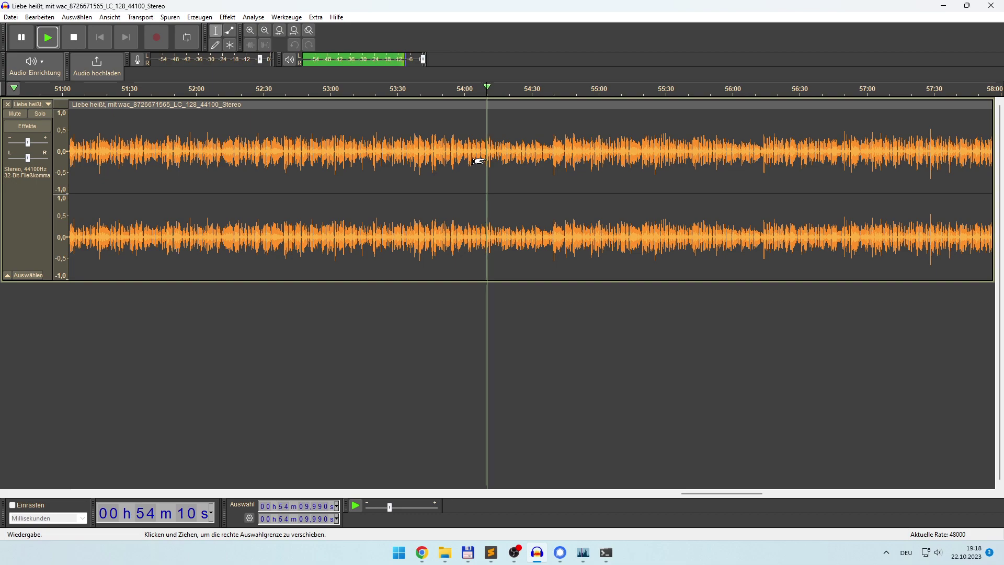
click(249, 33)
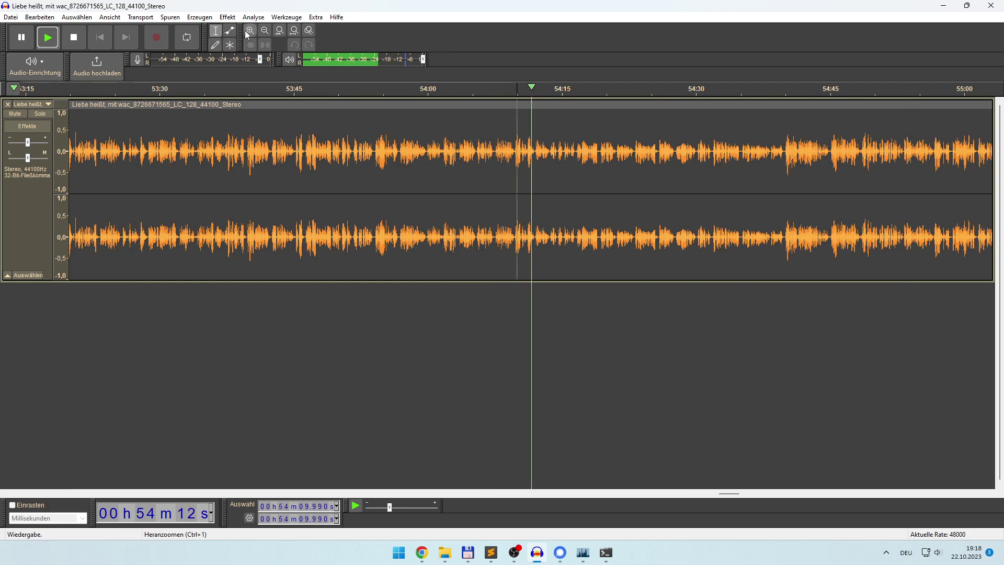
click(576, 149)
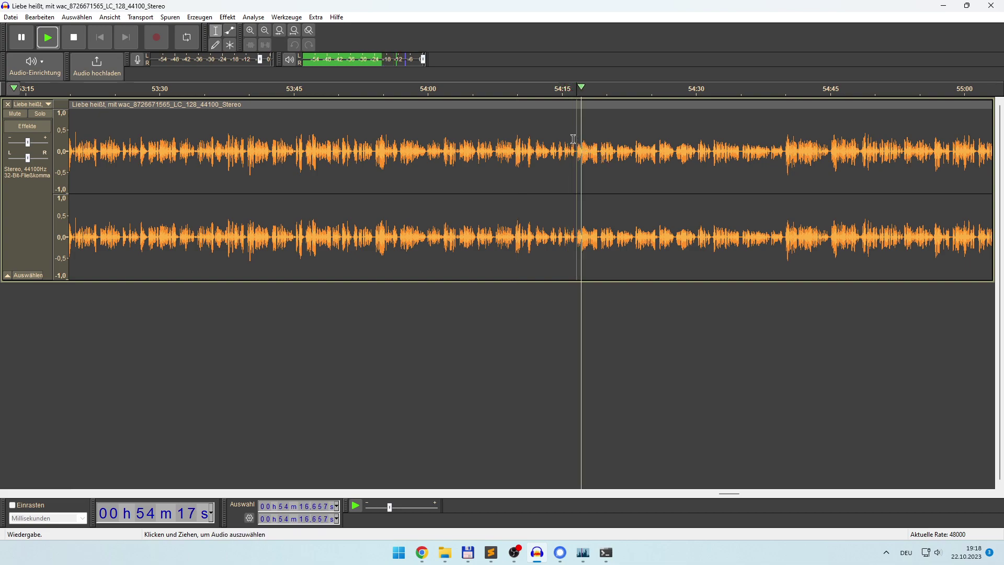
right_click(577, 138)
click(643, 183)
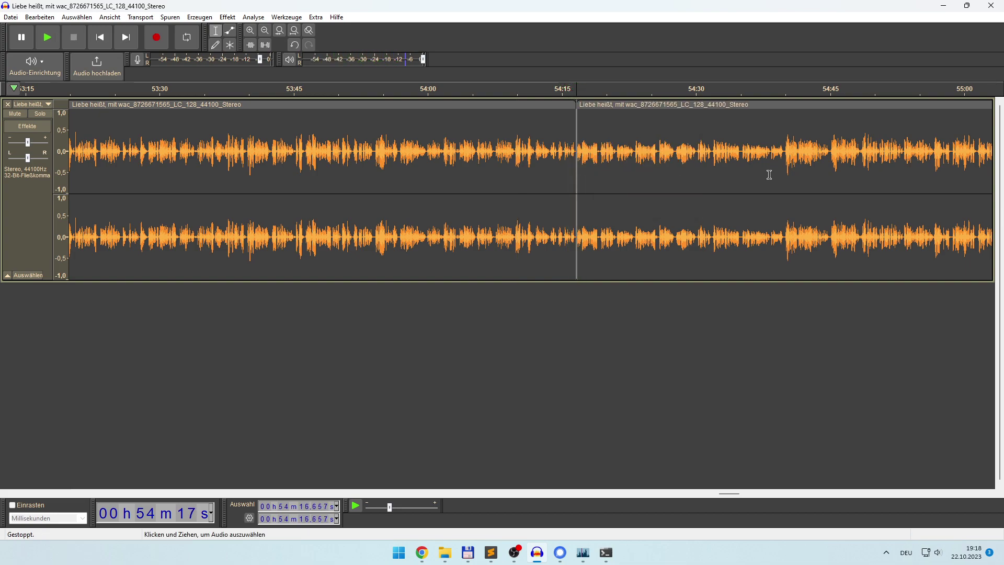
Step: Find the end of this passage by playback and delete the audio from about 54:16.7 to 54:39.9
click(775, 157)
key(space)
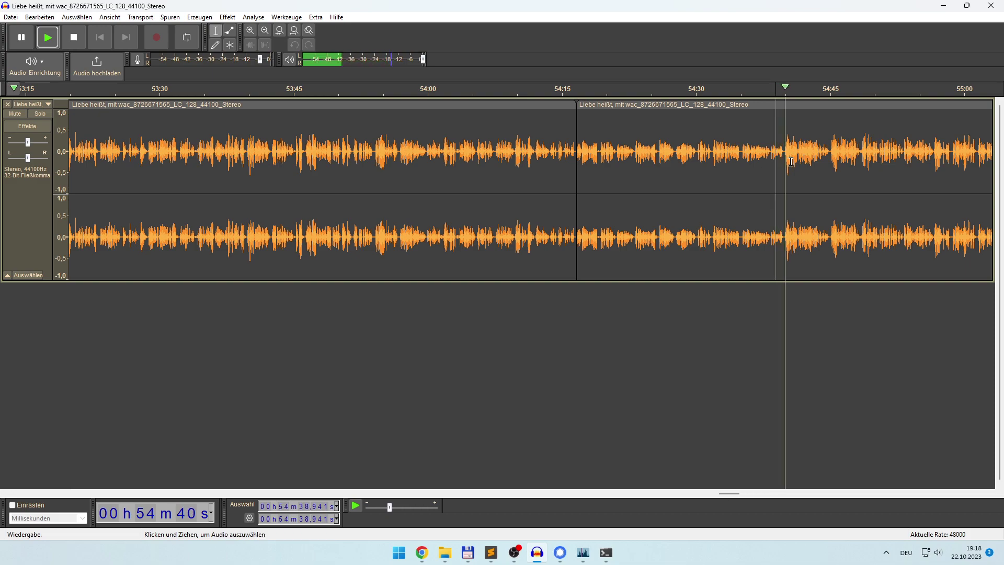
click(784, 157)
drag(782, 152, 582, 152)
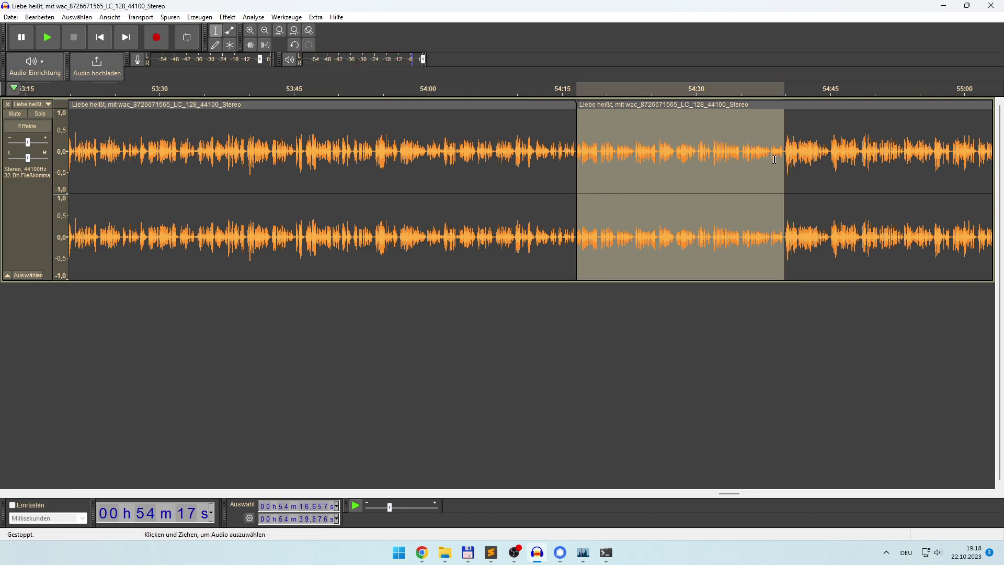
click(577, 151)
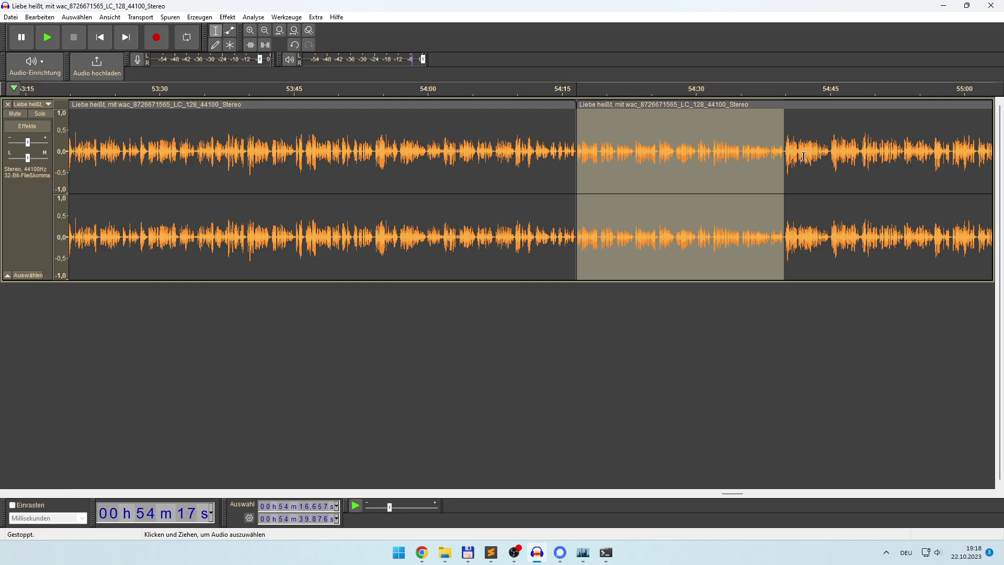
Step: Spot-check the audio after the 54:16.7 cut by playback at points up to about 56:30
click(265, 35)
click(265, 34)
click(265, 34)
click(549, 186)
key(space)
click(585, 188)
key(space)
key(space)
click(685, 190)
Step: Check short stretches of the last clip by playback from 56:30 to about 58:30
key(space)
key(space)
key(space)
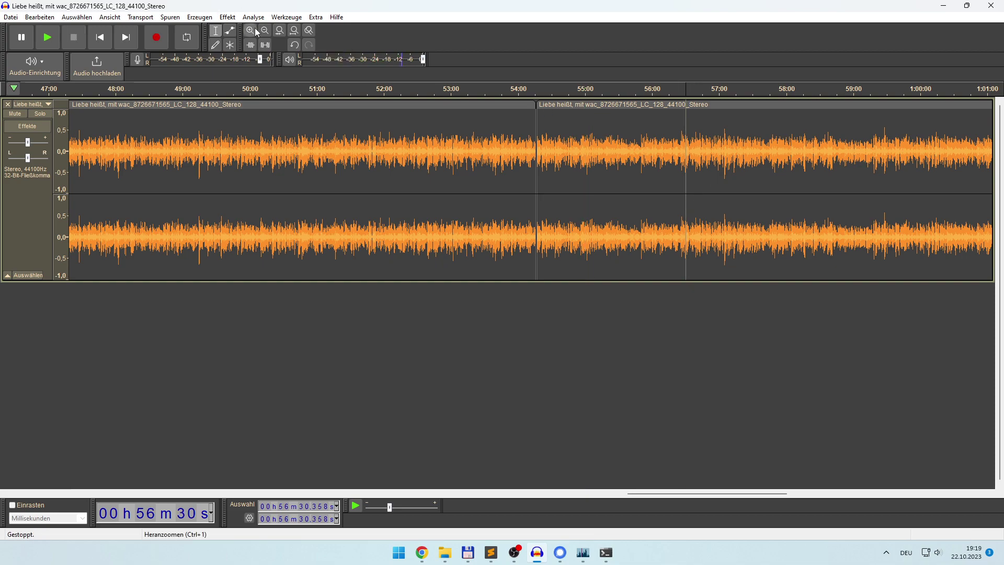
click(265, 30)
click(265, 30)
key(space)
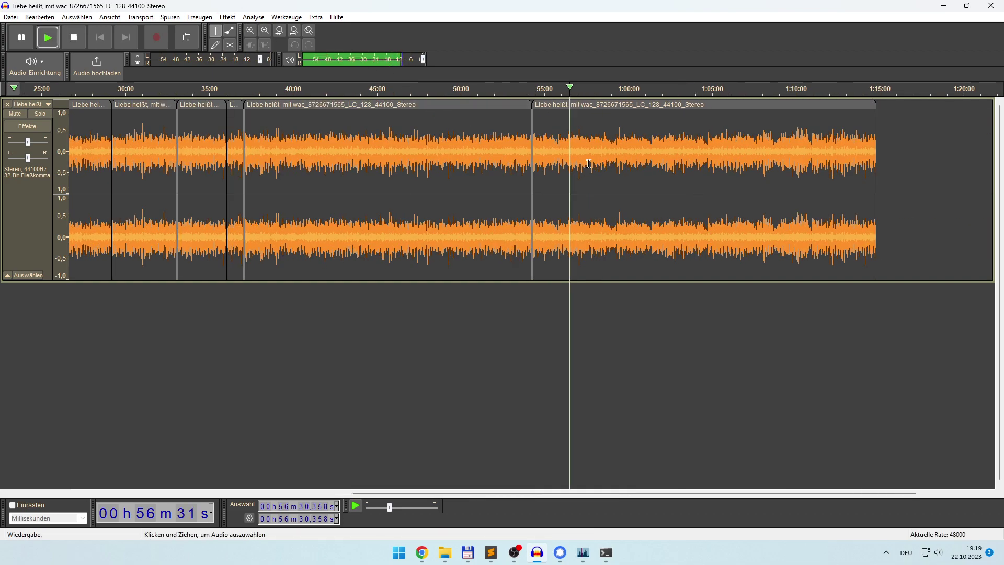
click(580, 191)
key(space)
key(space)
click(604, 196)
key(space)
key(space)
Step: Continue spot-checking the last clip by playback at intervals from about 59:50 to its end near 1:14:34
click(624, 213)
click(642, 215)
click(677, 219)
click(694, 220)
click(716, 225)
click(734, 229)
click(753, 229)
click(781, 232)
click(805, 234)
click(821, 237)
click(843, 238)
click(861, 238)
click(872, 238)
Step: Recheck the long clip before the 54:16.7 cut by playback between about 47:00 and 52:15, and between 38:30 and 42:53
click(410, 207)
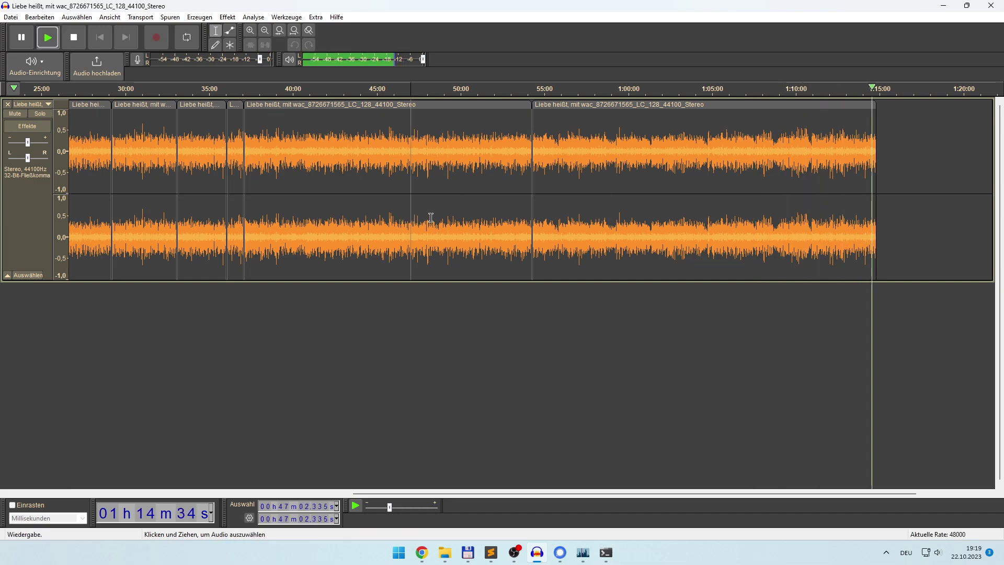
click(432, 220)
click(459, 226)
click(481, 228)
click(498, 227)
click(268, 217)
click(292, 222)
click(319, 222)
click(341, 224)
key(space)
Step: Delete everything from the speech pause at about 45:01.8 to the end of the track and return to its start
click(265, 30)
click(265, 30)
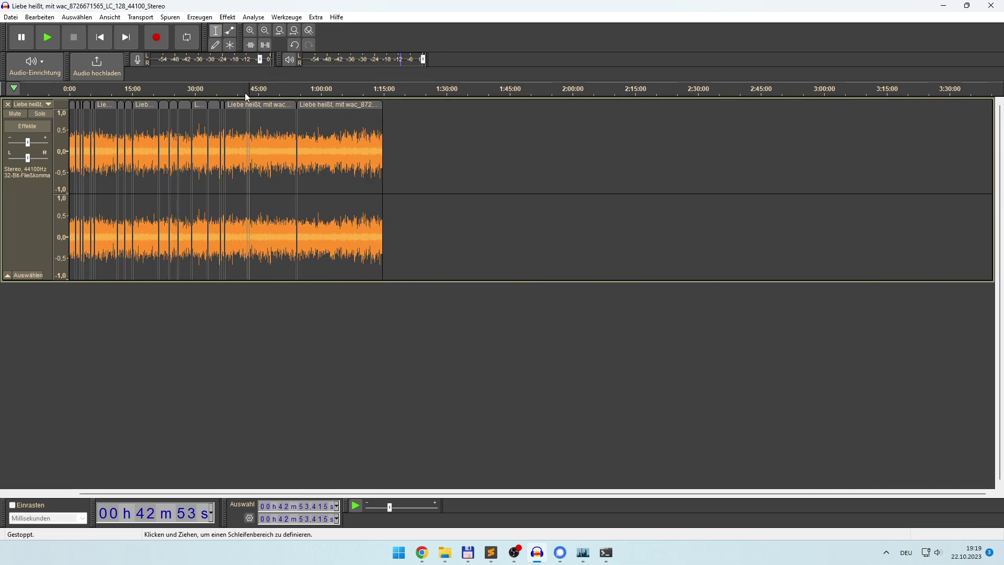
click(247, 31)
click(247, 31)
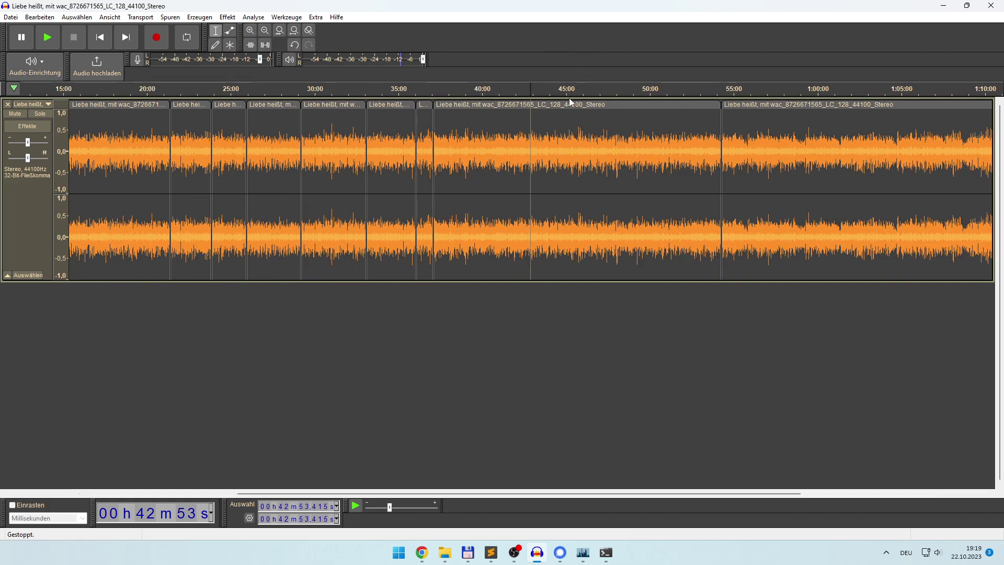
click(568, 120)
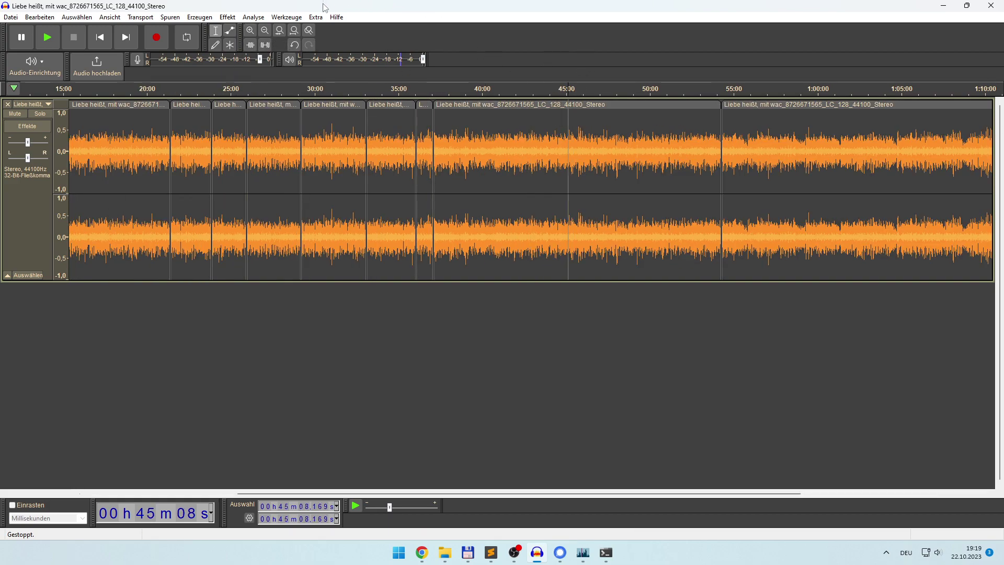
click(252, 29)
click(252, 29)
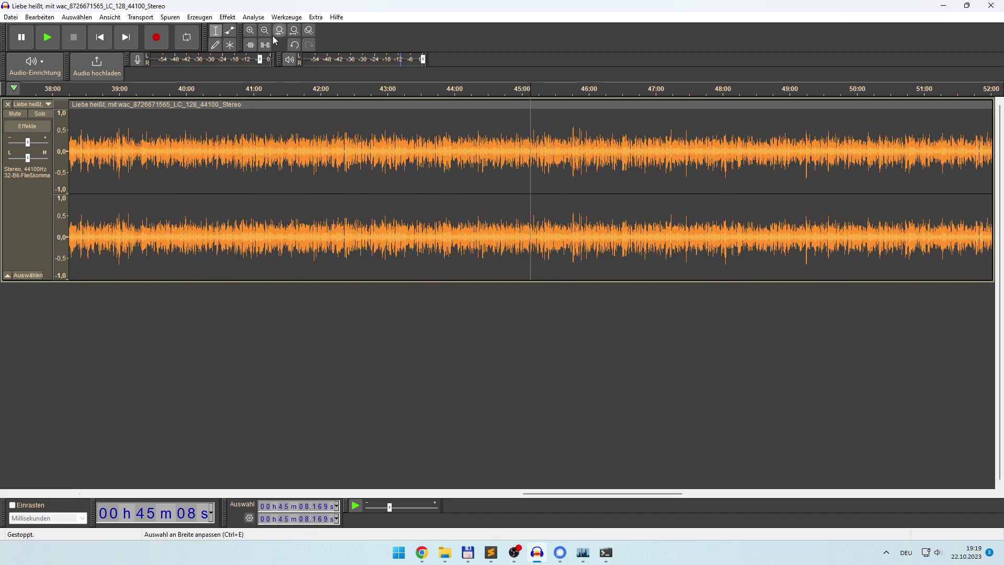
click(248, 30)
click(249, 30)
click(249, 30)
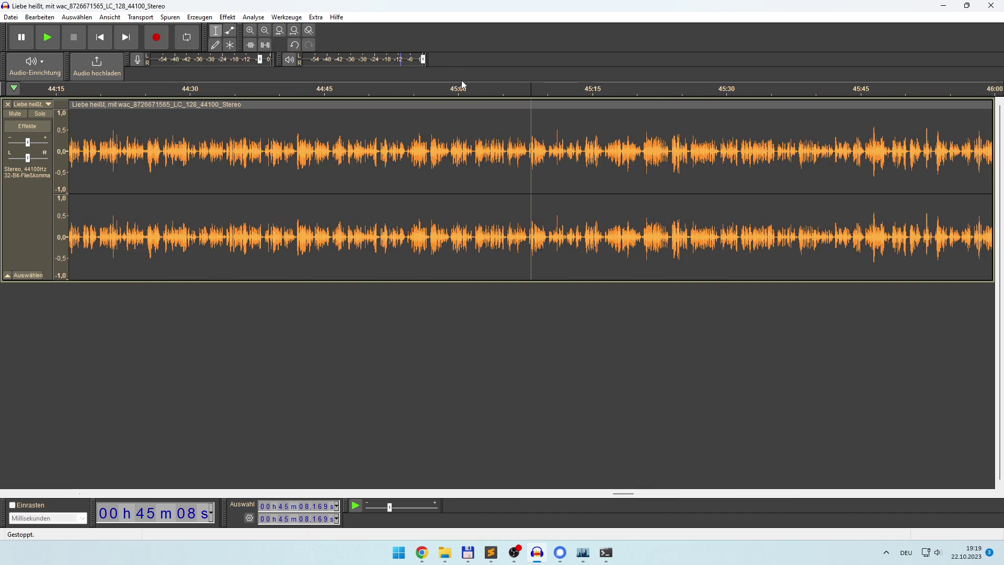
click(474, 151)
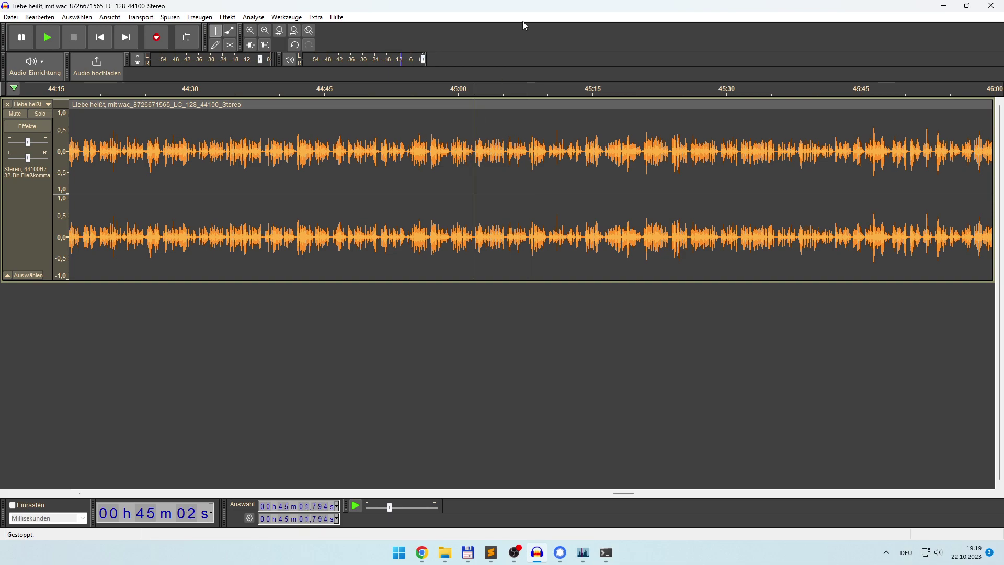
key(shift+End)
key(Delete)
key(Home)
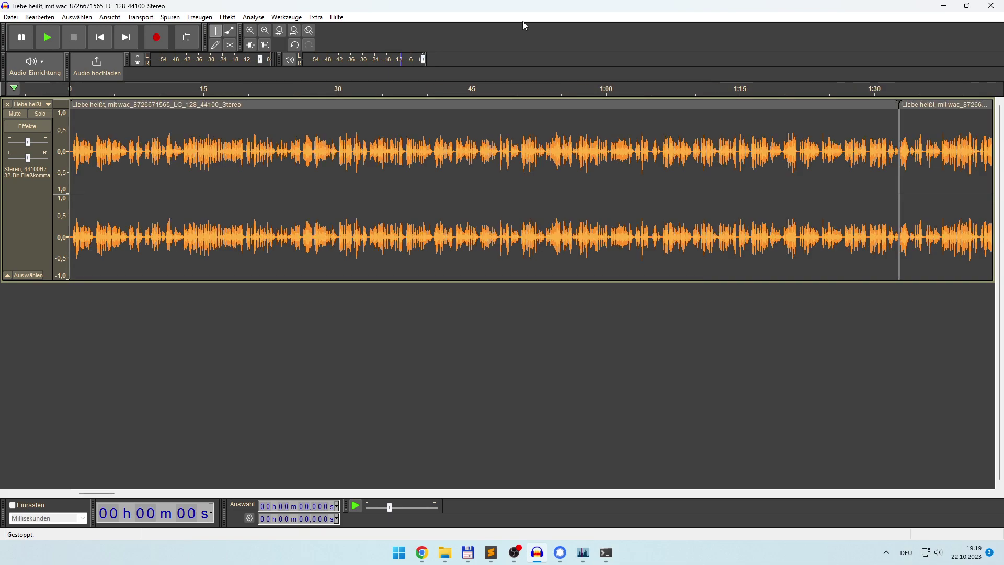
Step: Spot-check the shortened track by brief playback at a few points within its first 18 minutes
click(265, 30)
click(265, 30)
click(265, 30)
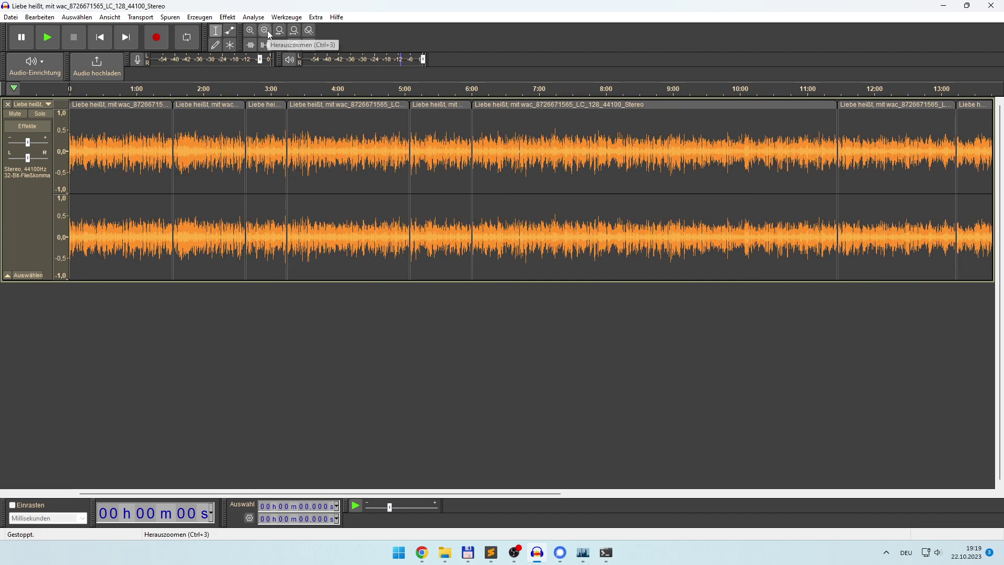
click(265, 31)
click(265, 30)
click(265, 30)
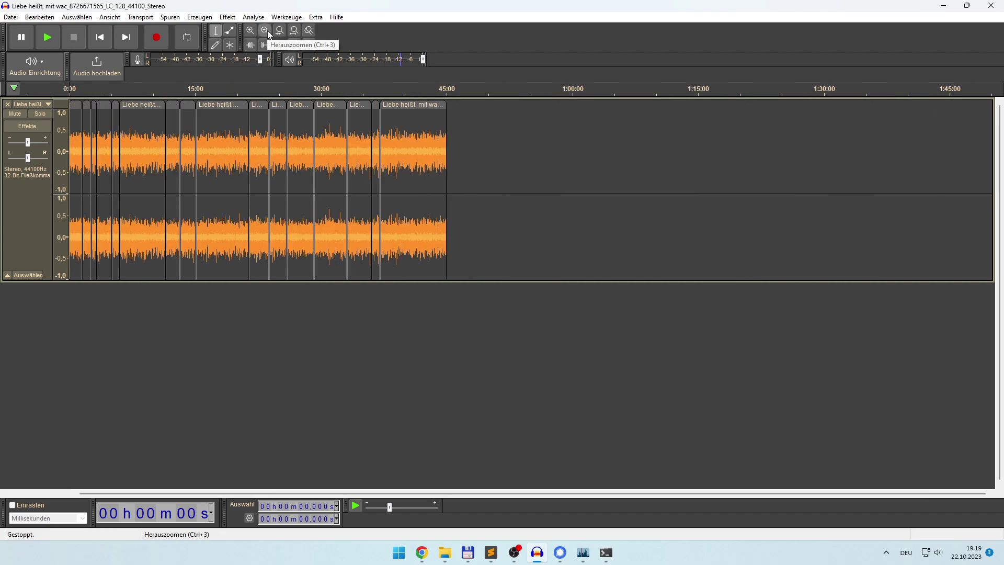
click(219, 144)
key(space)
click(146, 149)
key(space)
key(space)
key(space)
Step: Export the audio as a 16-bit PCM WAV file named Till1 into the source folder, accepting the metadata
click(11, 17)
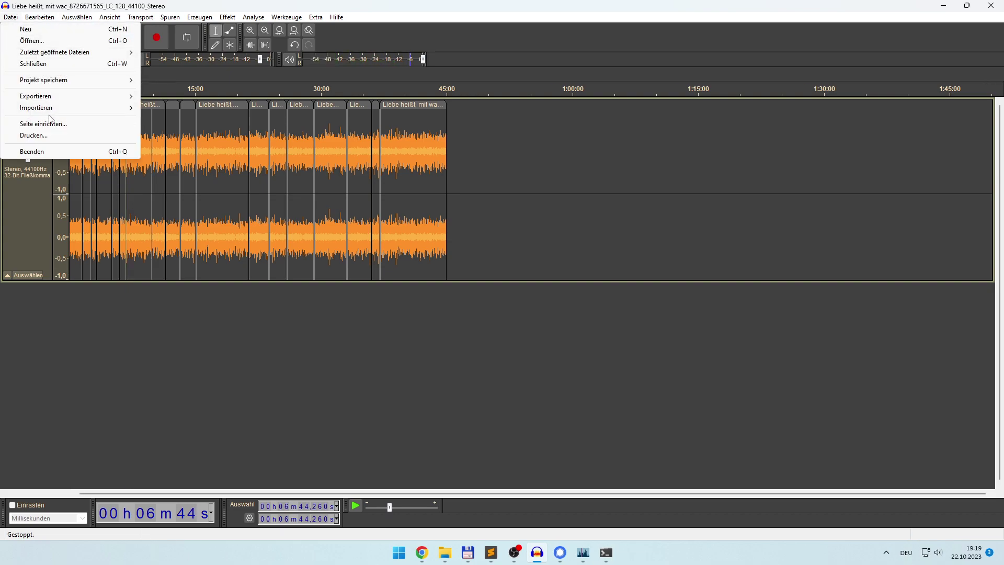
mouse_move(62, 96)
click(283, 107)
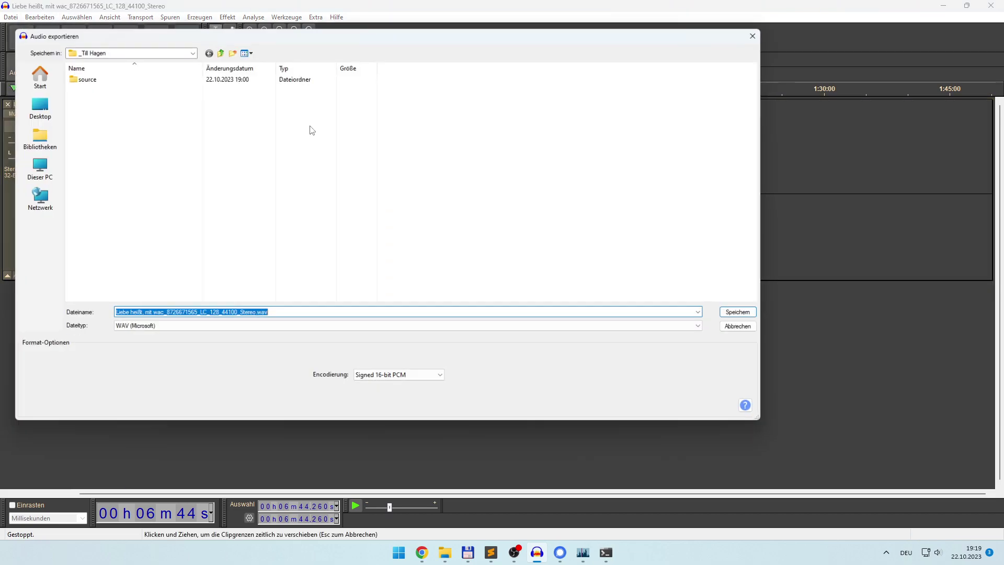
double_click(94, 75)
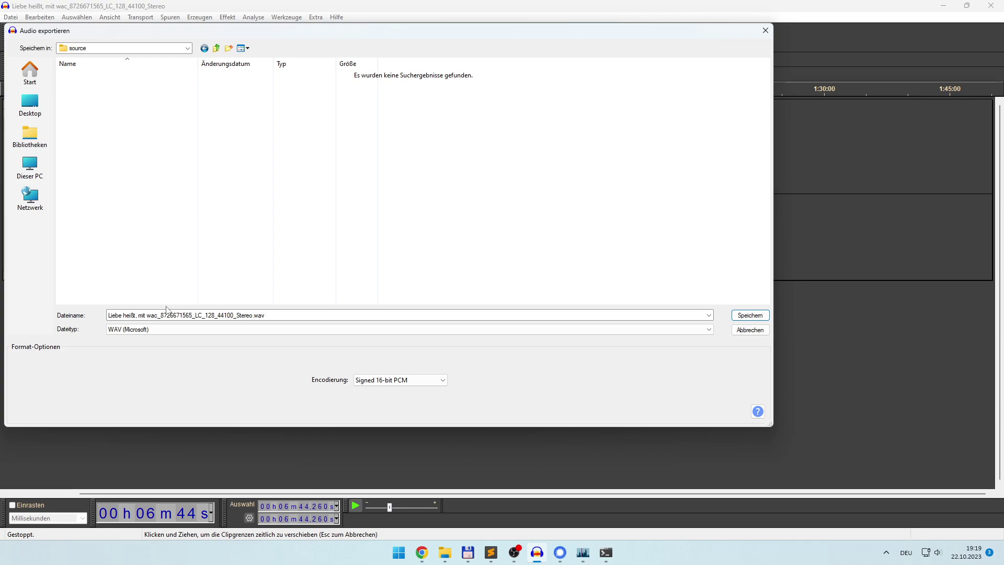
double_click(182, 314)
click(190, 315)
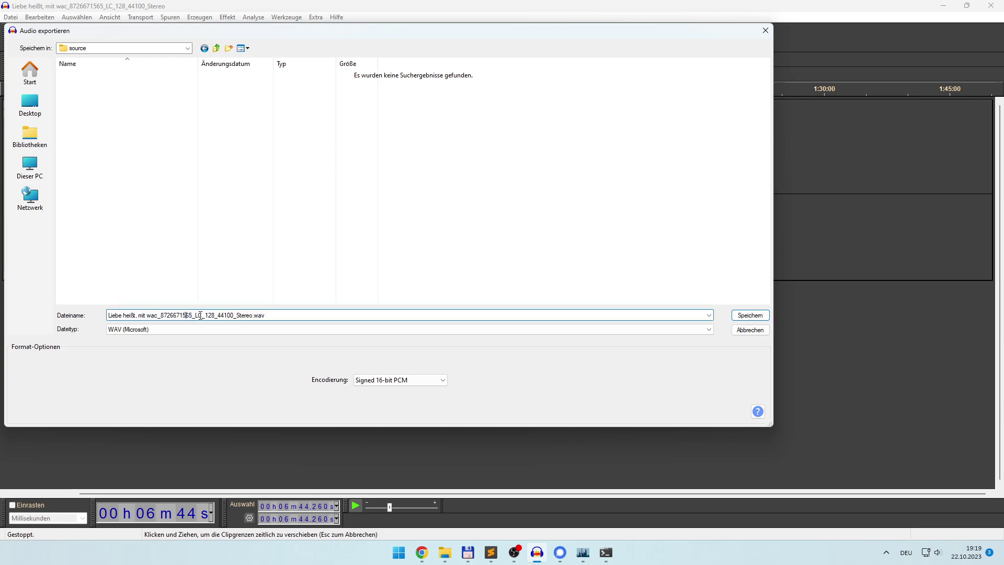
key(ctrl+a)
text(T)
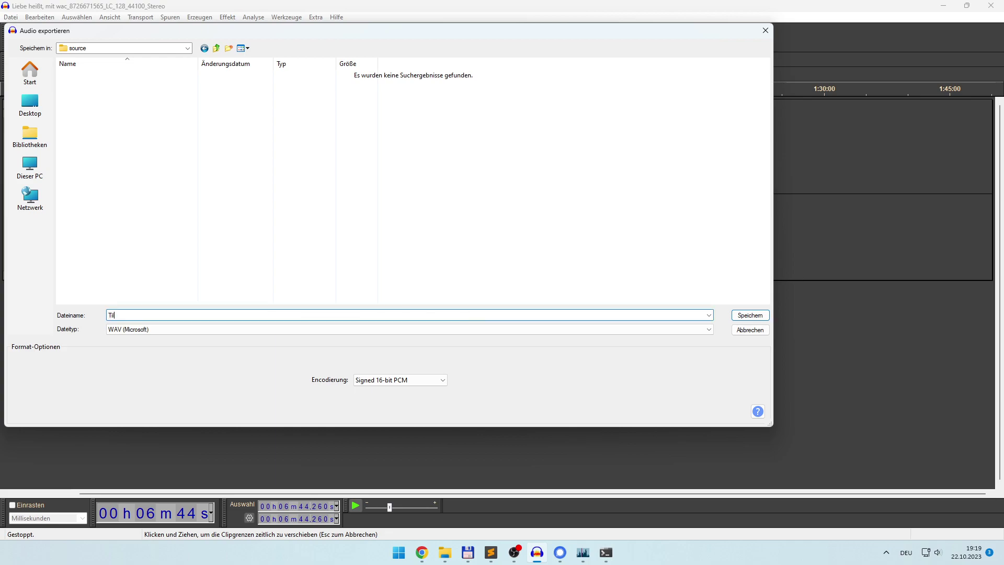
text(ill1)
key(Return)
key(Return)
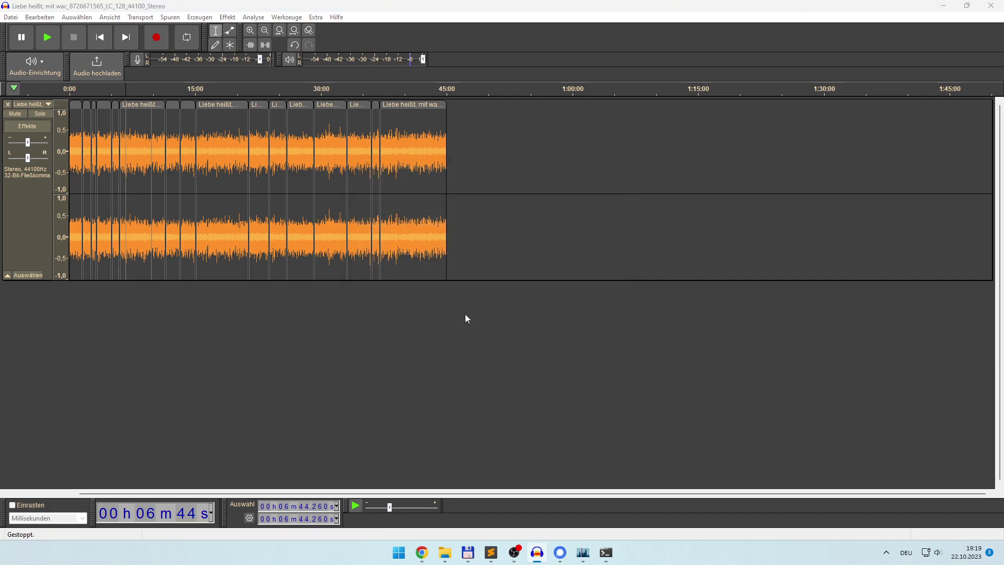